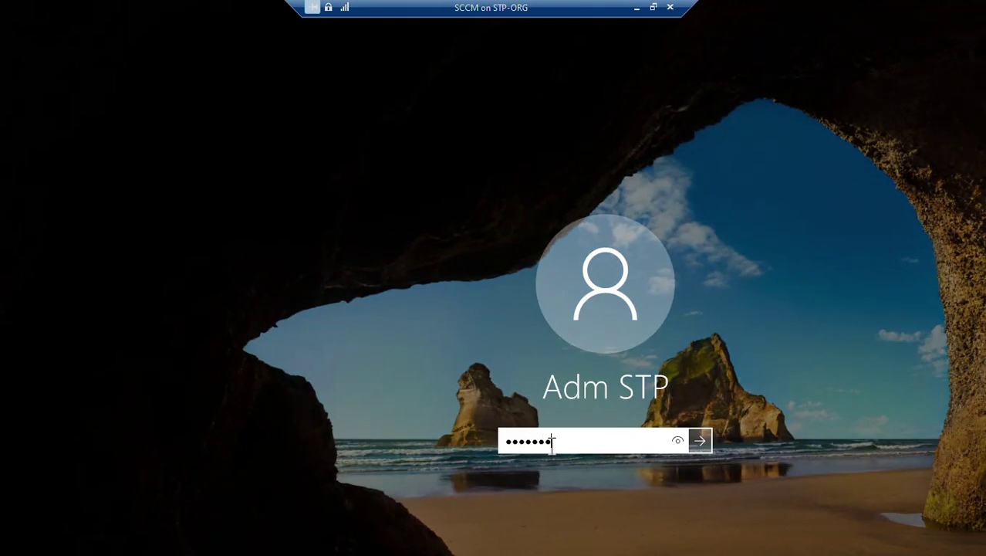
Sign in as administrator, retrying the password after two 'password is incorrect' rejections.
{"action": "type", "text": "•••"}
{"action": "key", "text": "Return"}
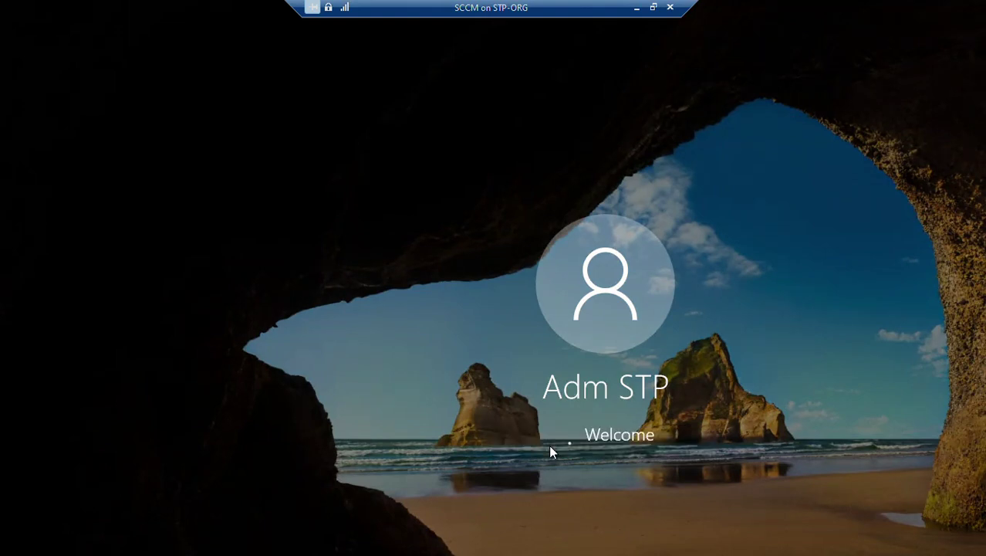
{"action": "left_click", "coordinate": [602, 468]}
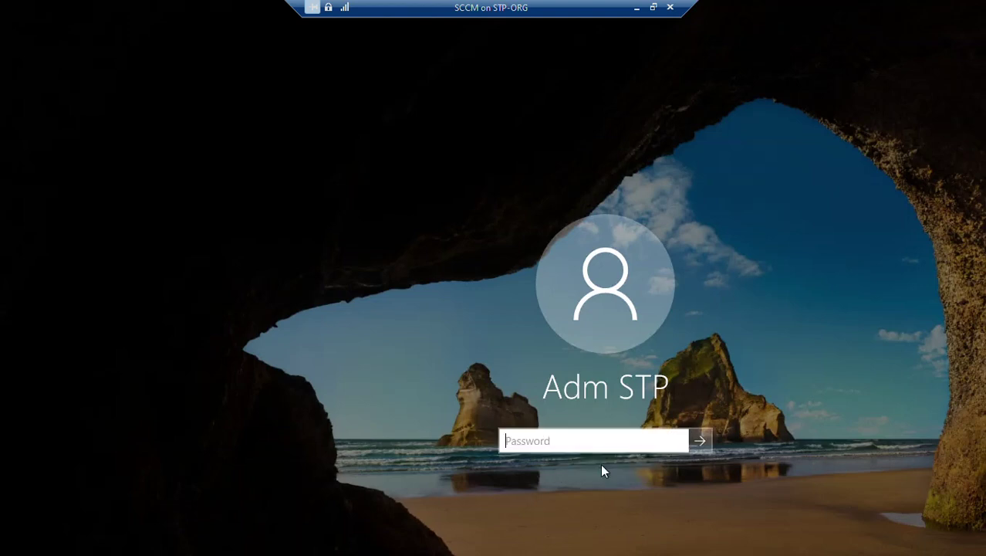
{"action": "type", "text": "••••••••••"}
{"action": "key", "text": "Return"}
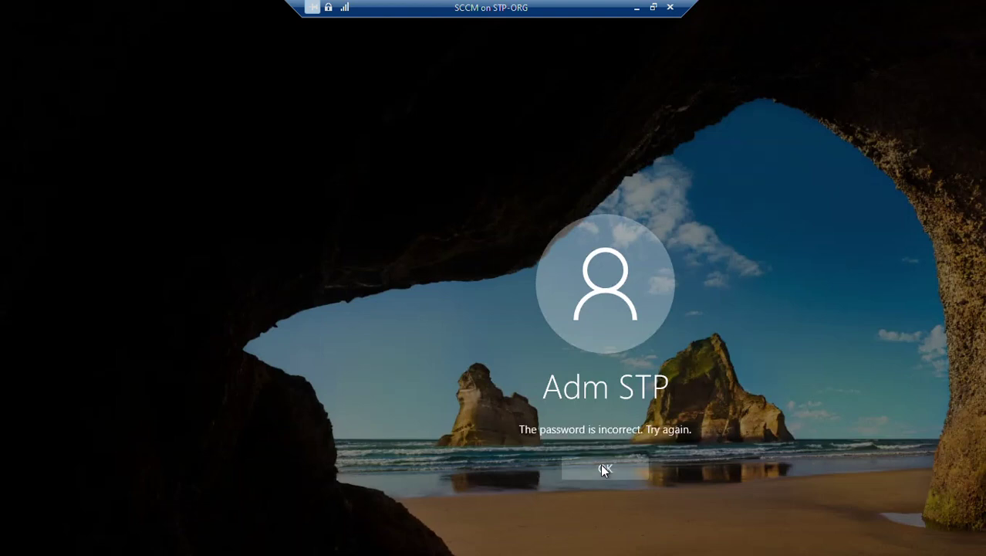
{"action": "left_click", "coordinate": [604, 470]}
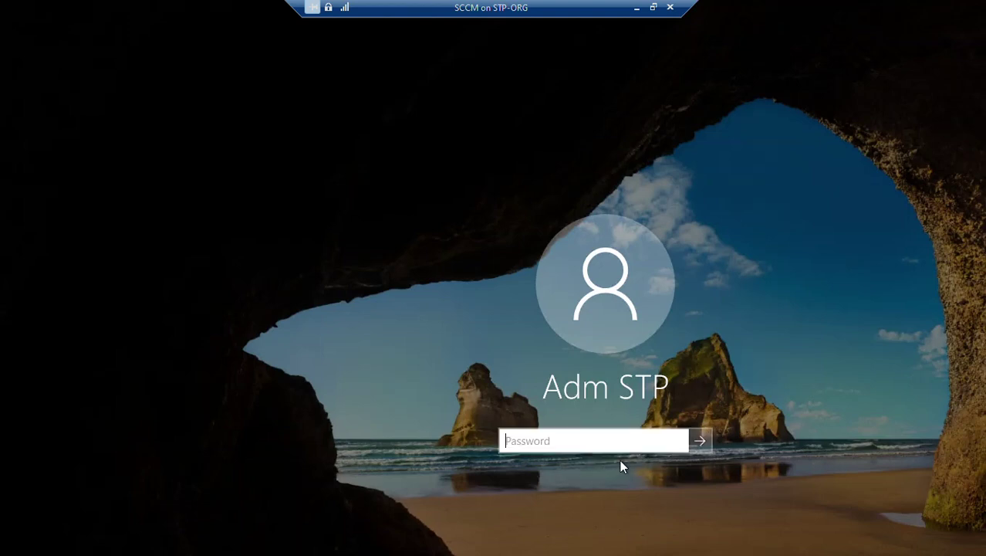
{"action": "type", "text": "••••••••••••"}
{"action": "key", "text": "Return"}
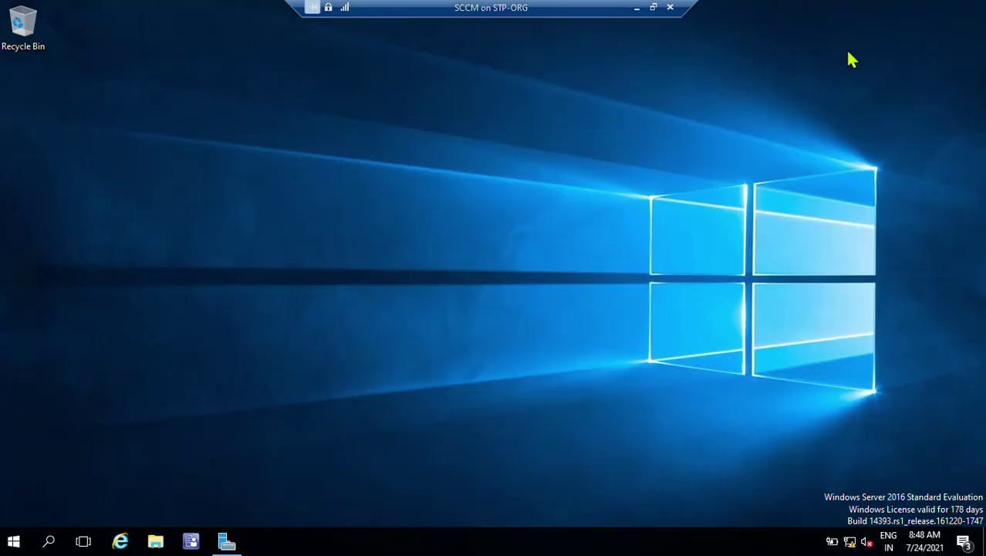
Create a new folder named SCCM_Client at the root of Local Disk (C:) in File Explorer.
{"action": "left_click", "coordinate": [166, 539]}
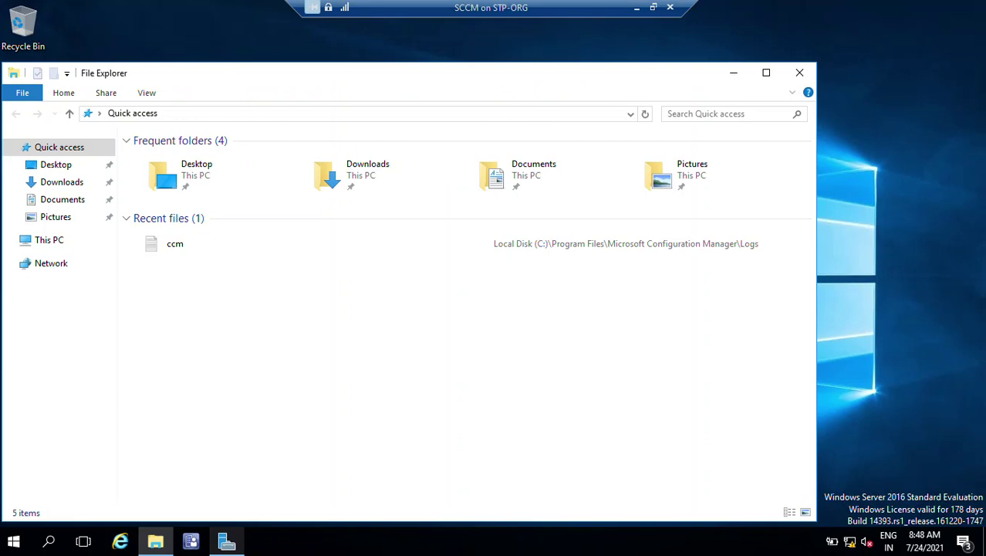
{"action": "left_click", "coordinate": [68, 247]}
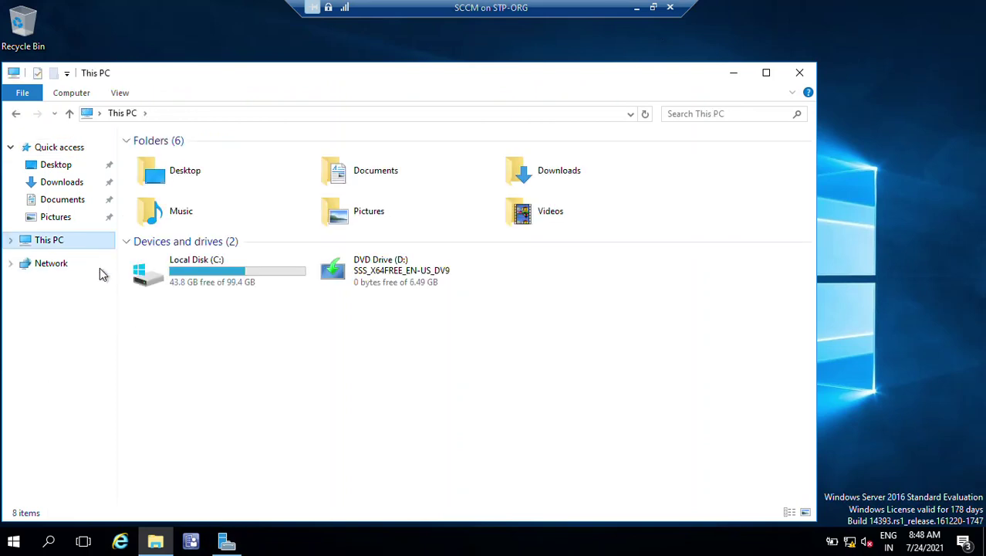
{"action": "double_click", "coordinate": [180, 268]}
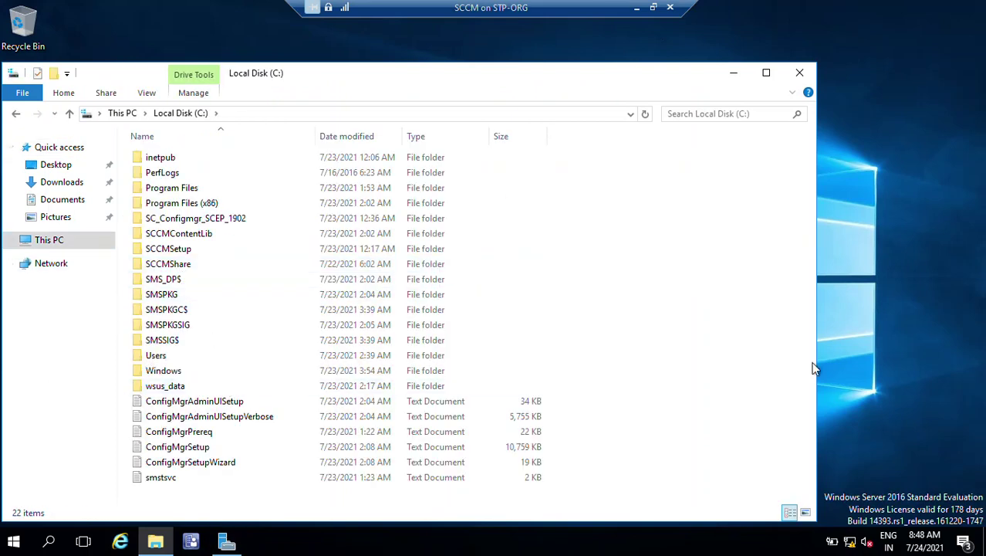
{"action": "right_click", "coordinate": [635, 244]}
{"action": "mouse_move", "coordinate": [677, 379]}
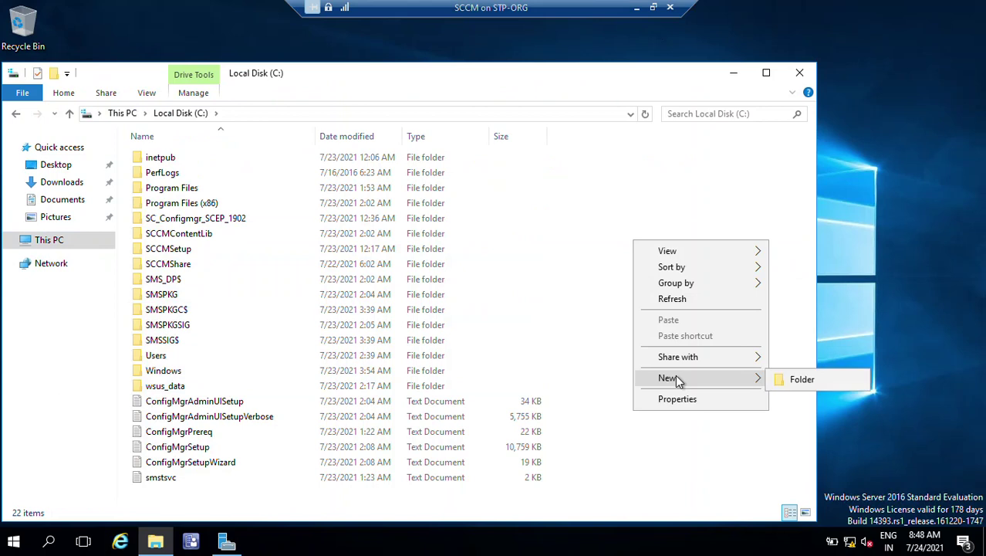
{"action": "left_click", "coordinate": [805, 381]}
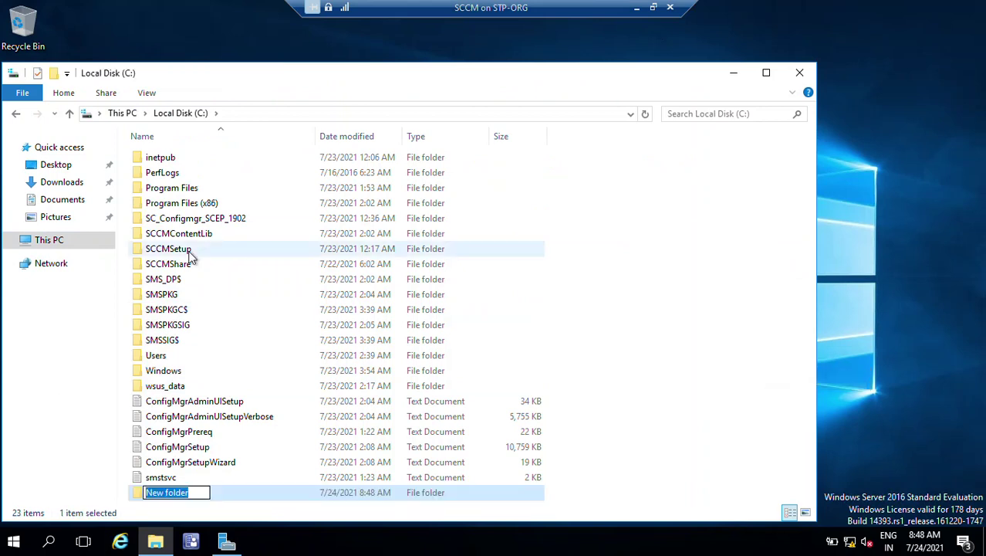
{"action": "type", "text": "SCC"}
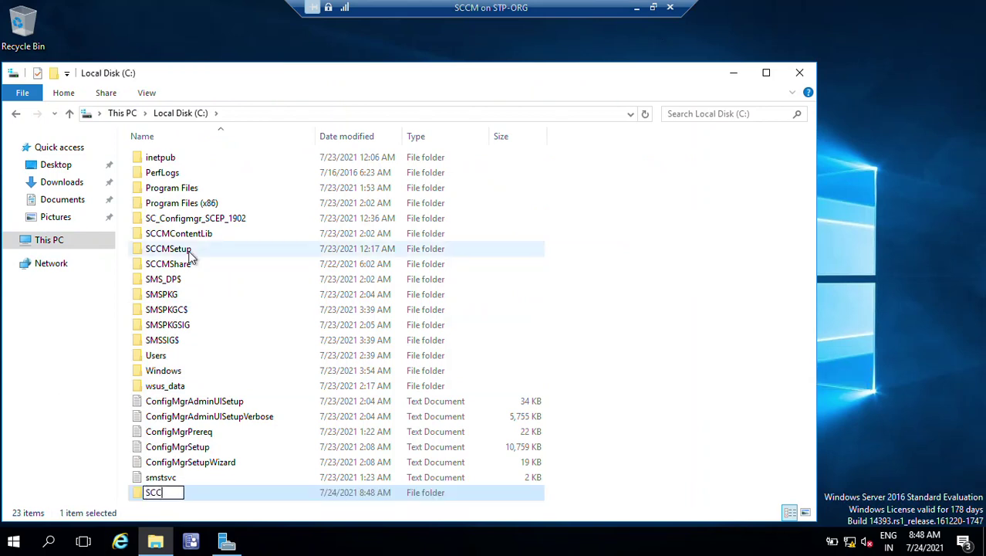
{"action": "type", "text": "M_Client"}
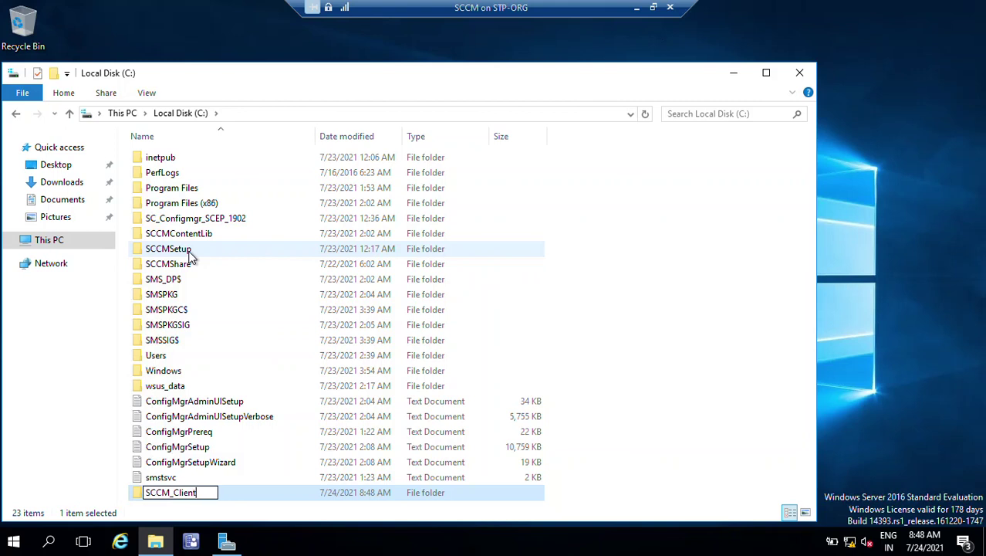
{"action": "key", "text": "Return"}
{"action": "left_click", "coordinate": [638, 412]}
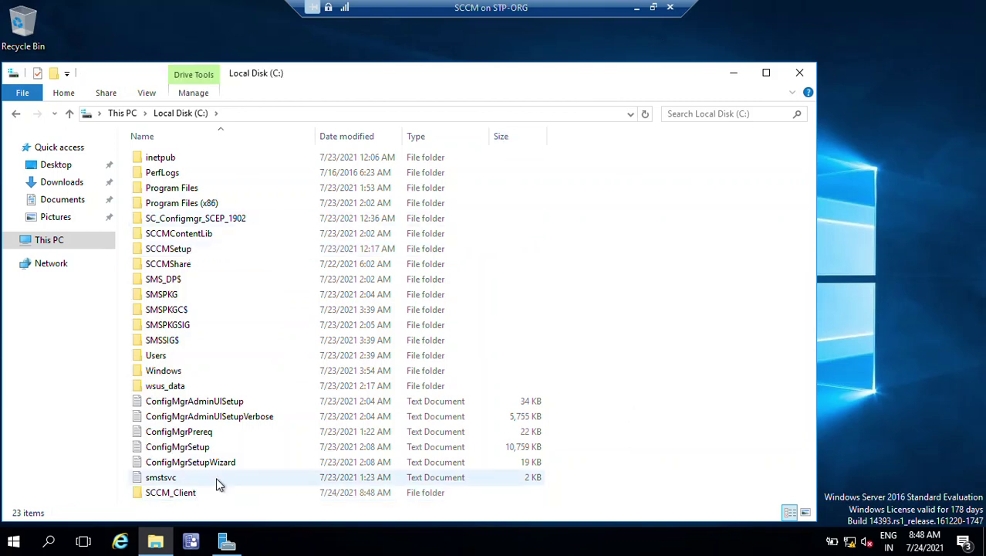
Turn on Share this folder in SCCM_Client's Advanced Sharing properties.
{"action": "right_click", "coordinate": [176, 500]}
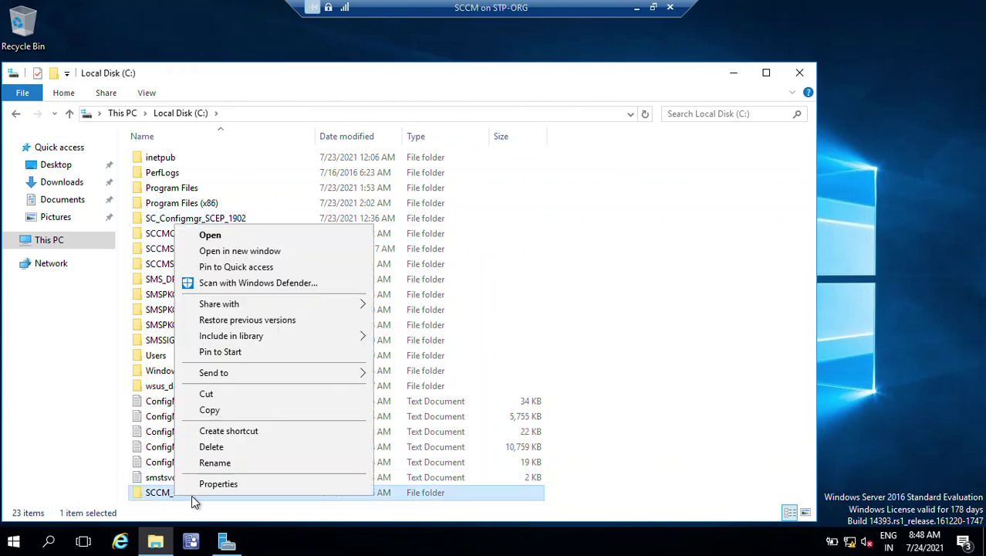
{"action": "left_click", "coordinate": [270, 486]}
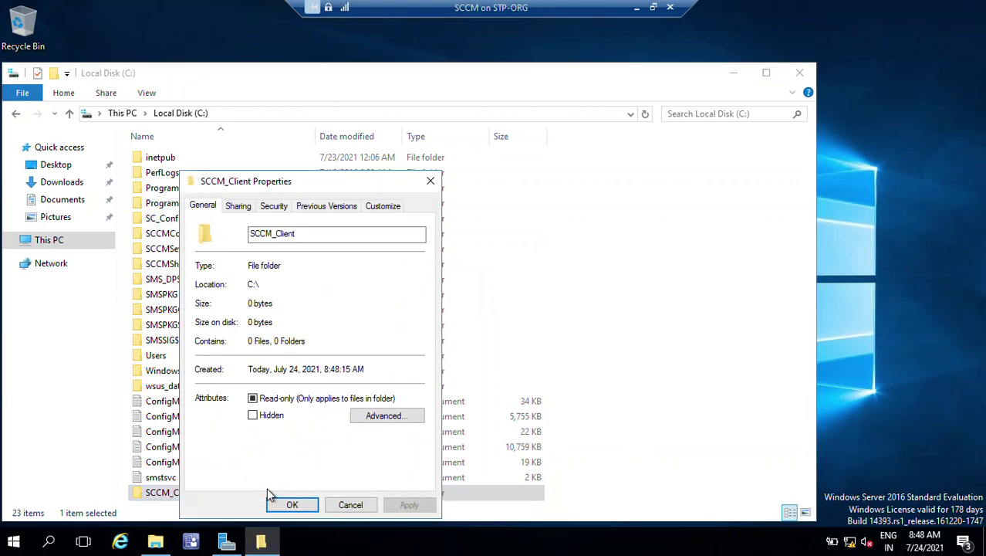
{"action": "left_click", "coordinate": [249, 210]}
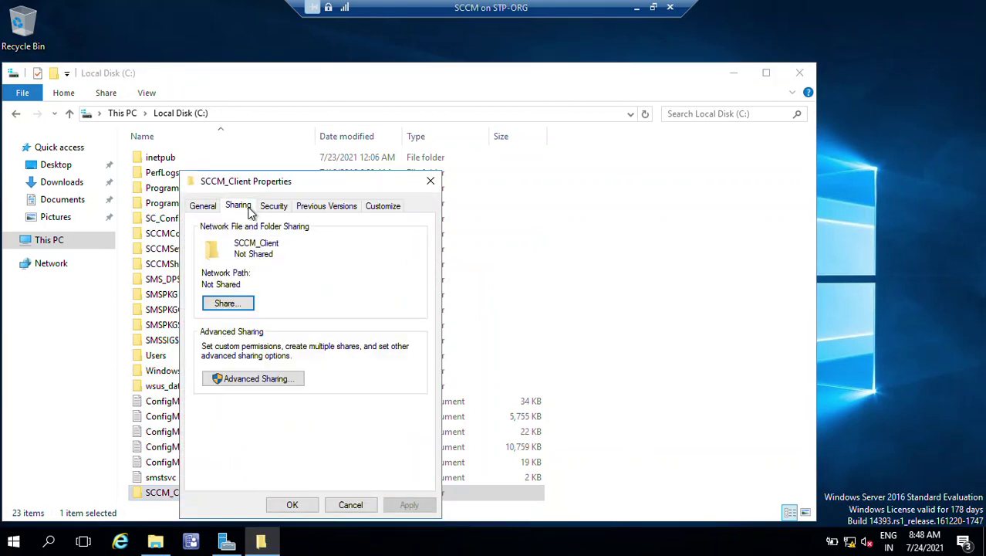
{"action": "left_click", "coordinate": [262, 380]}
{"action": "left_click", "coordinate": [202, 234]}
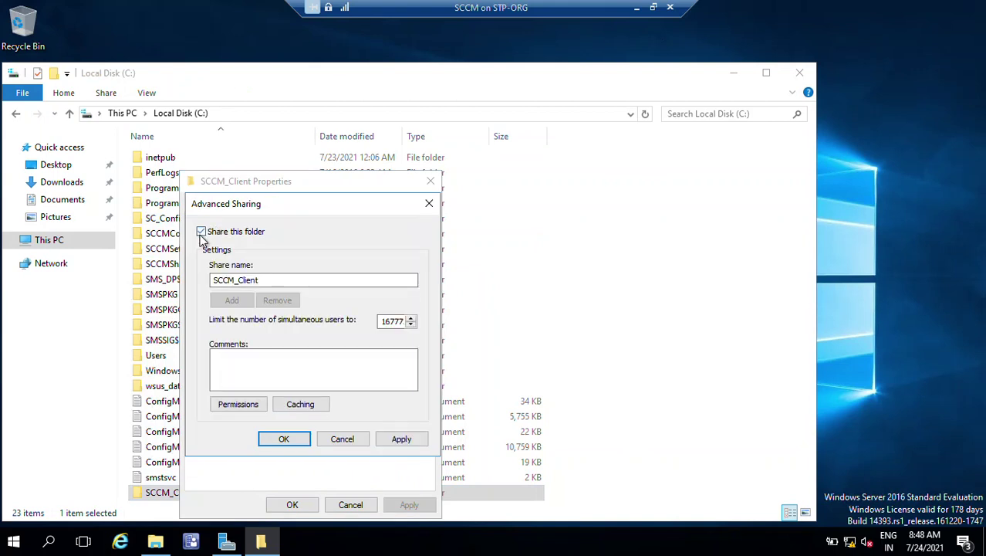
Grant Authenticated Users Full Control on the SCCM_Client share and apply the sharing settings.
{"action": "left_click", "coordinate": [255, 401]}
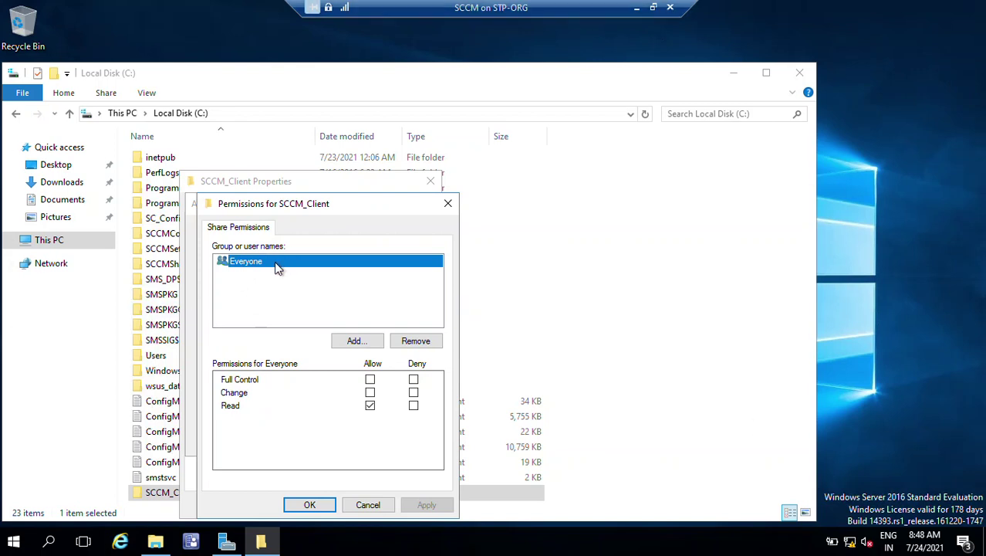
{"action": "left_click", "coordinate": [356, 345]}
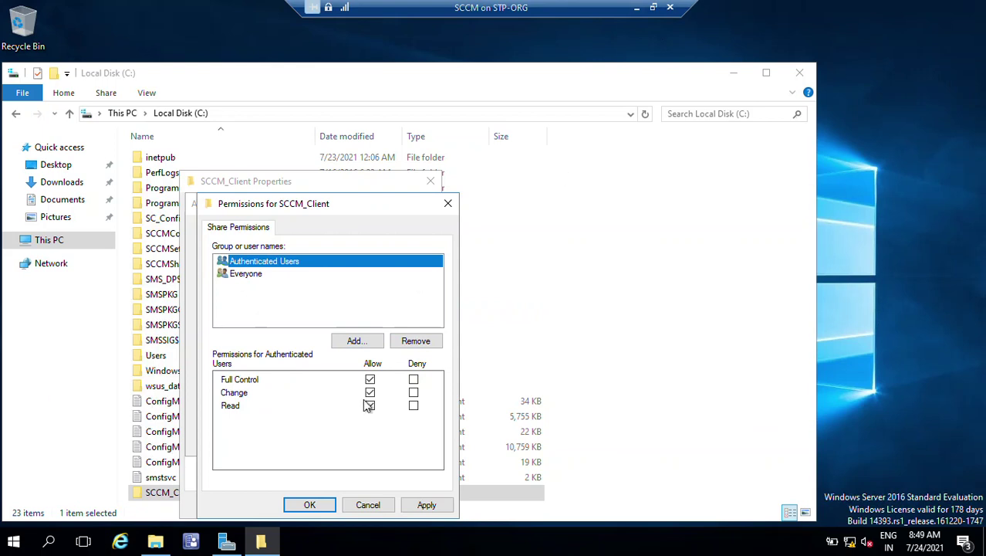
{"action": "left_click", "coordinate": [429, 506]}
{"action": "left_click", "coordinate": [310, 504]}
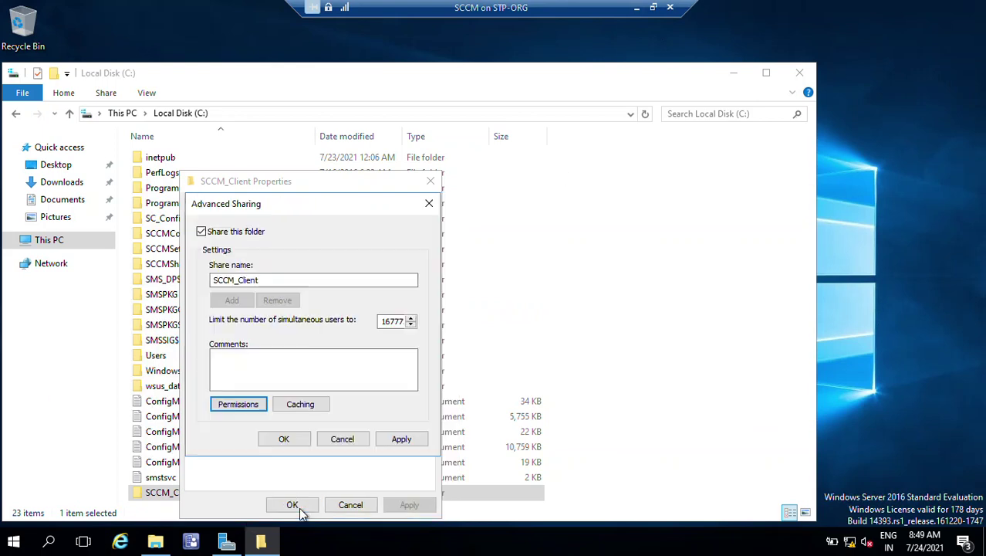
{"action": "left_click", "coordinate": [284, 282]}
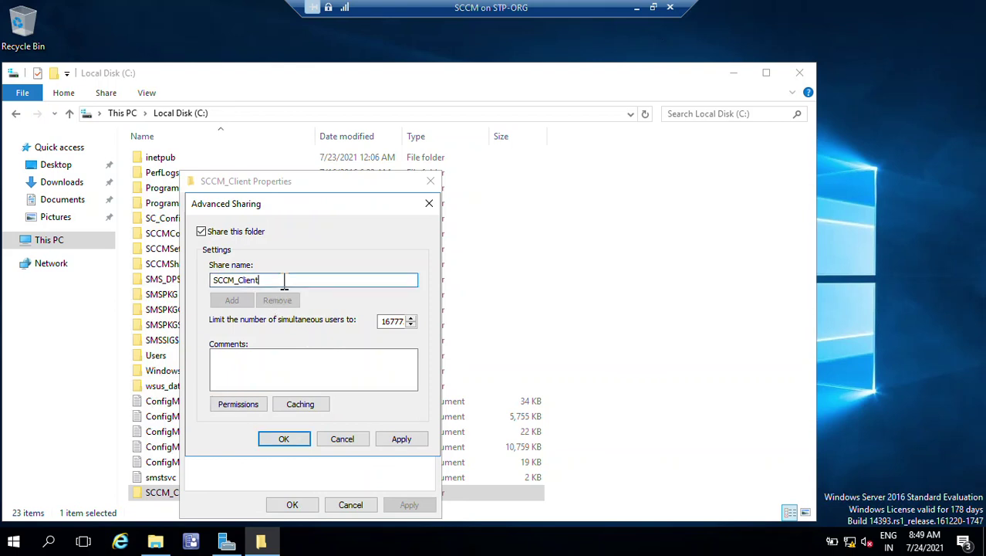
{"action": "left_click", "coordinate": [400, 442]}
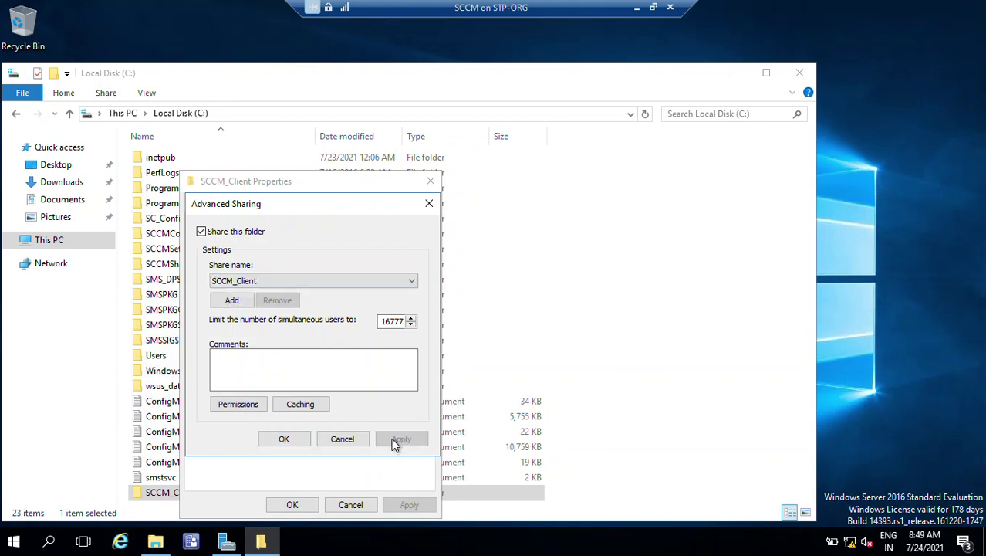
{"action": "left_click", "coordinate": [283, 438]}
{"action": "left_click", "coordinate": [287, 506]}
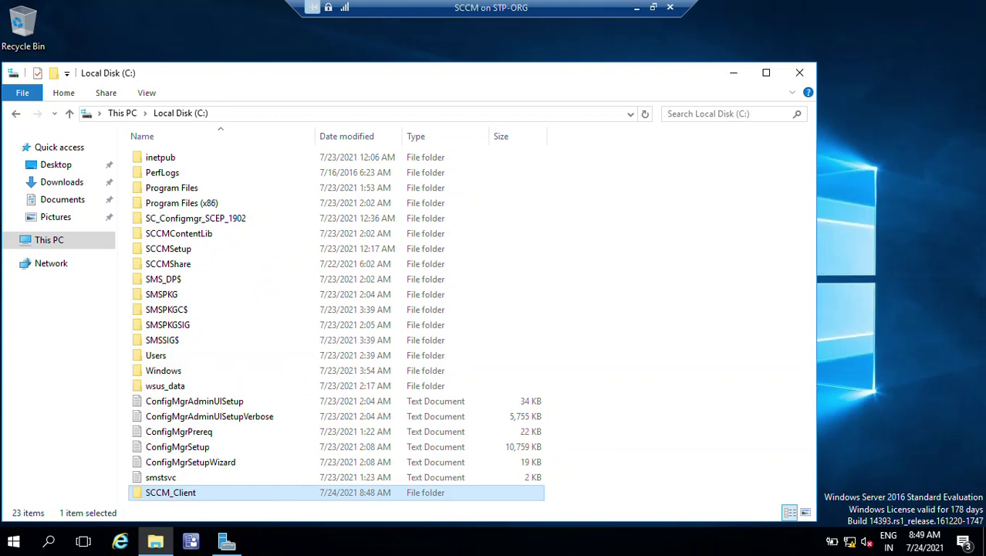
Browse to C:\Program Files\Microsoft Configuration Manager\bin\i386 and locate ccmsetup.
{"action": "left_click", "coordinate": [49, 241]}
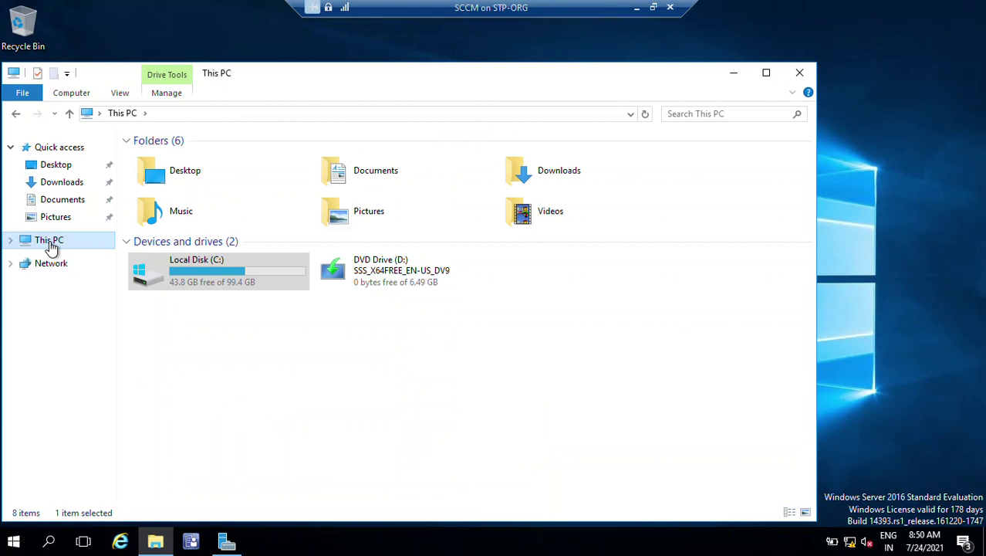
{"action": "double_click", "coordinate": [232, 276]}
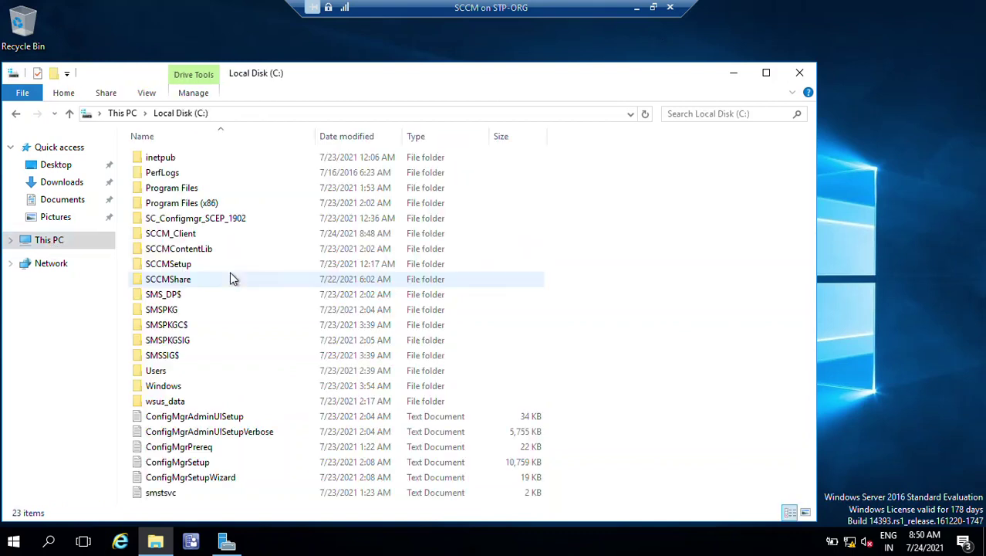
{"action": "left_click", "coordinate": [207, 193]}
{"action": "double_click", "coordinate": [207, 193]}
{"action": "left_click", "coordinate": [248, 207]}
{"action": "double_click", "coordinate": [247, 208]}
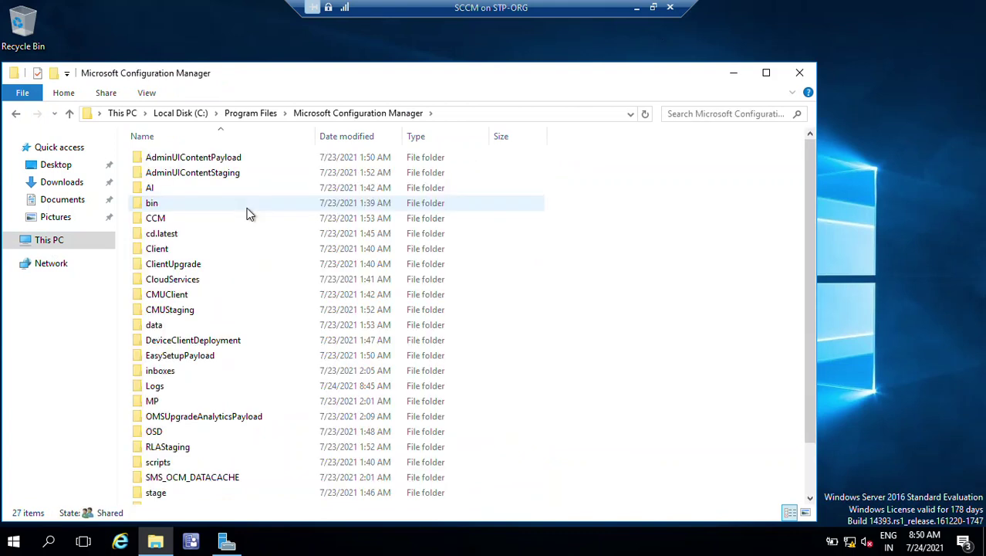
{"action": "left_click", "coordinate": [167, 204]}
{"action": "double_click", "coordinate": [169, 205]}
{"action": "double_click", "coordinate": [169, 165]}
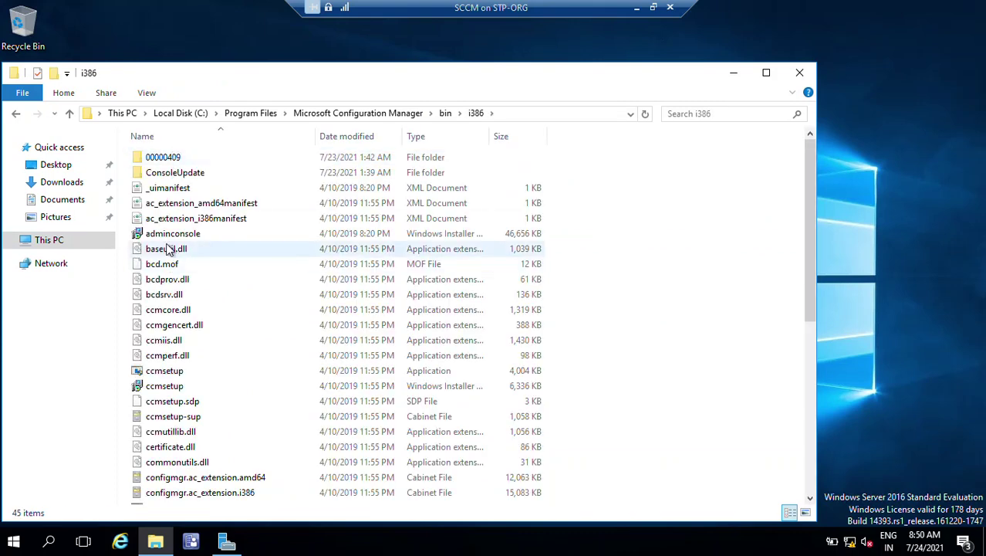
{"action": "left_click", "coordinate": [168, 250]}
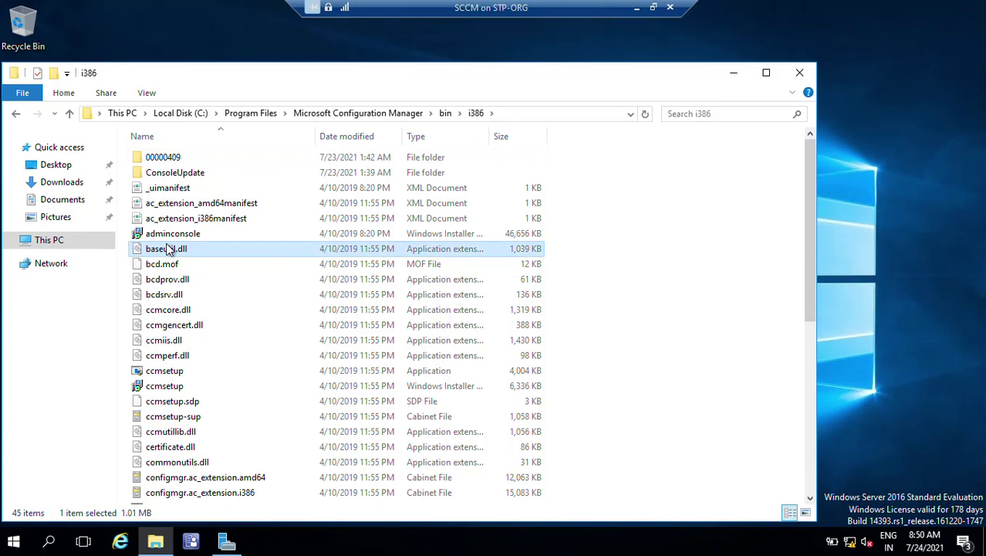
{"action": "type", "text": "ccms"}
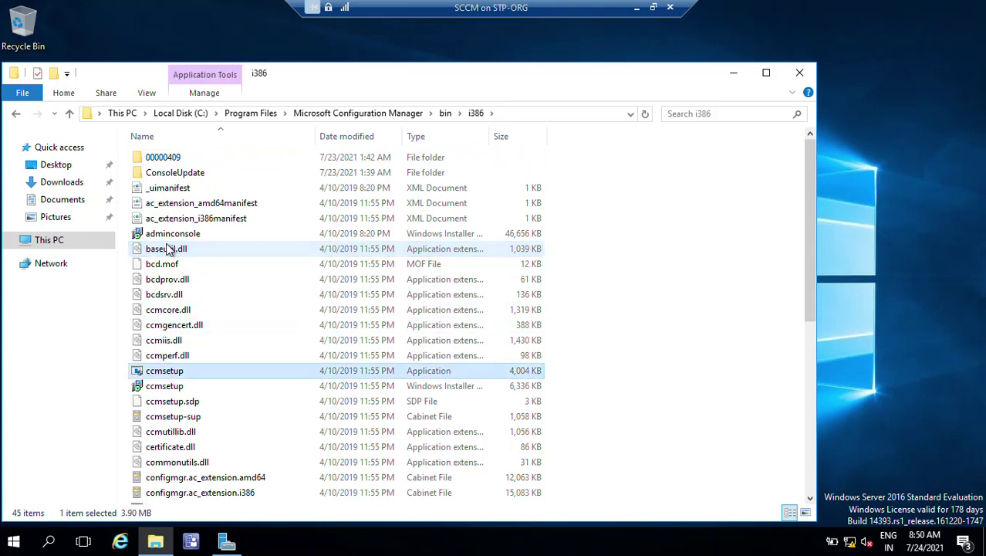
Check the ccmsetup installer package's properties, then copy the package.
{"action": "right_click", "coordinate": [177, 386]}
{"action": "left_click", "coordinate": [216, 375]}
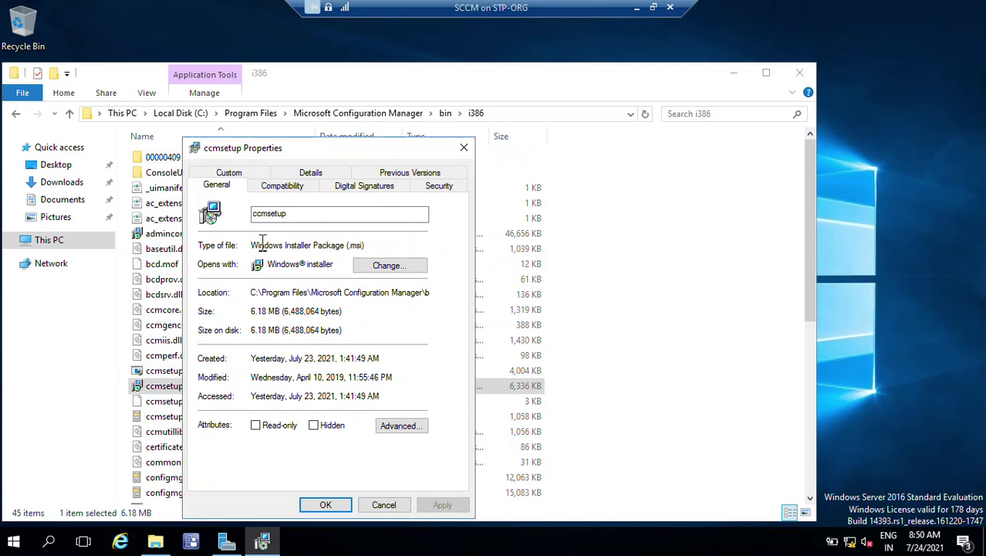
{"action": "left_click", "coordinate": [383, 505]}
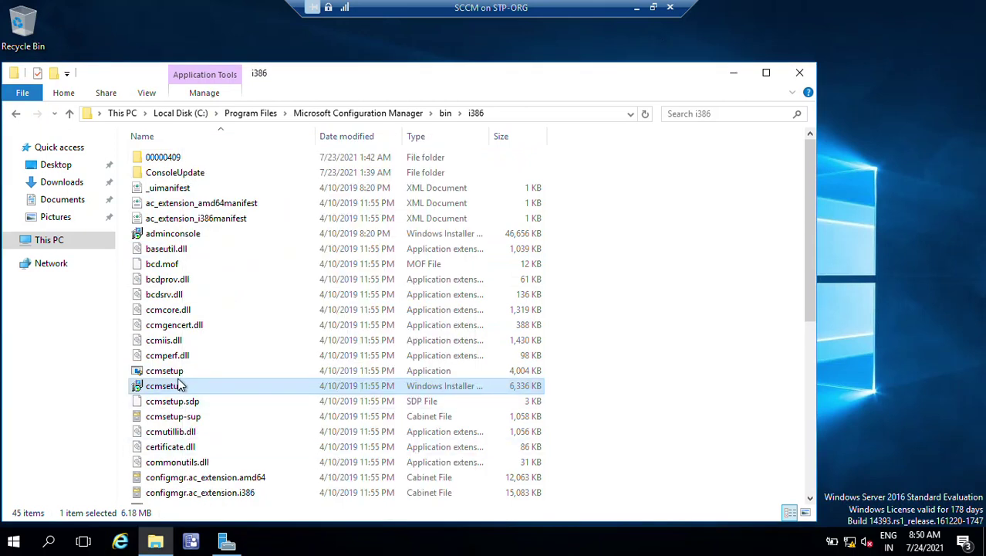
{"action": "left_click", "coordinate": [183, 373]}
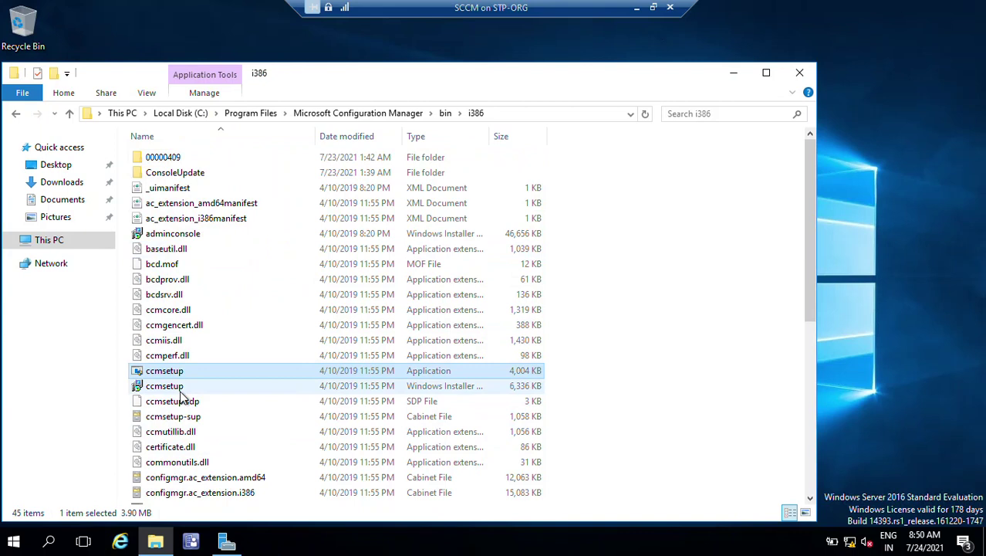
{"action": "right_click", "coordinate": [180, 388]}
{"action": "left_click", "coordinate": [226, 310]}
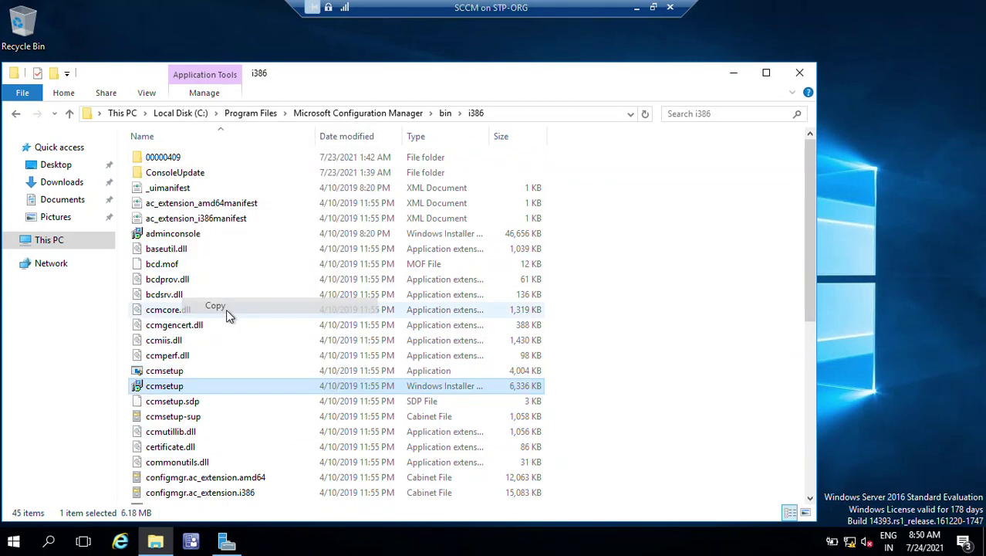
Paste the ccmsetup package into C:\SCCM_Client and close File Explorer.
{"action": "left_click", "coordinate": [44, 241]}
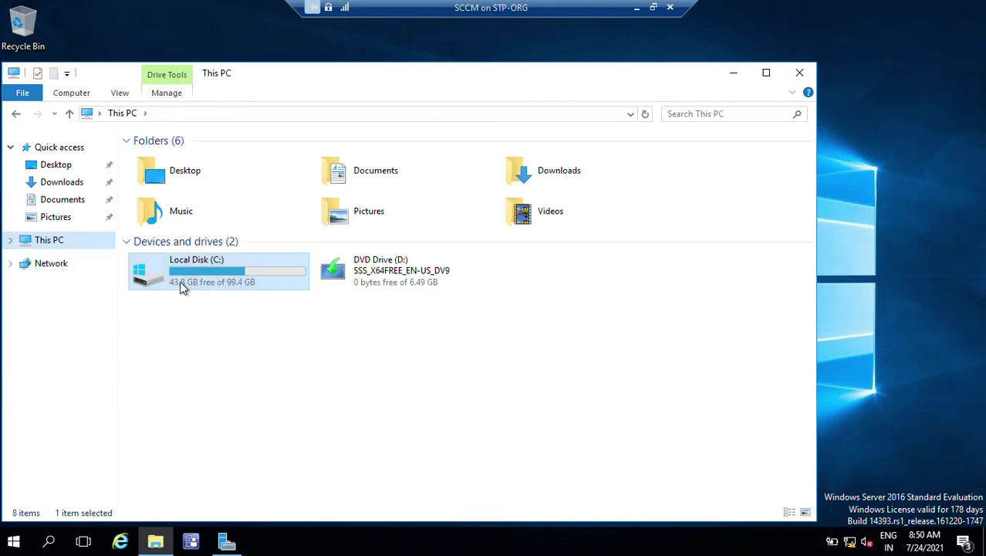
{"action": "double_click", "coordinate": [181, 283]}
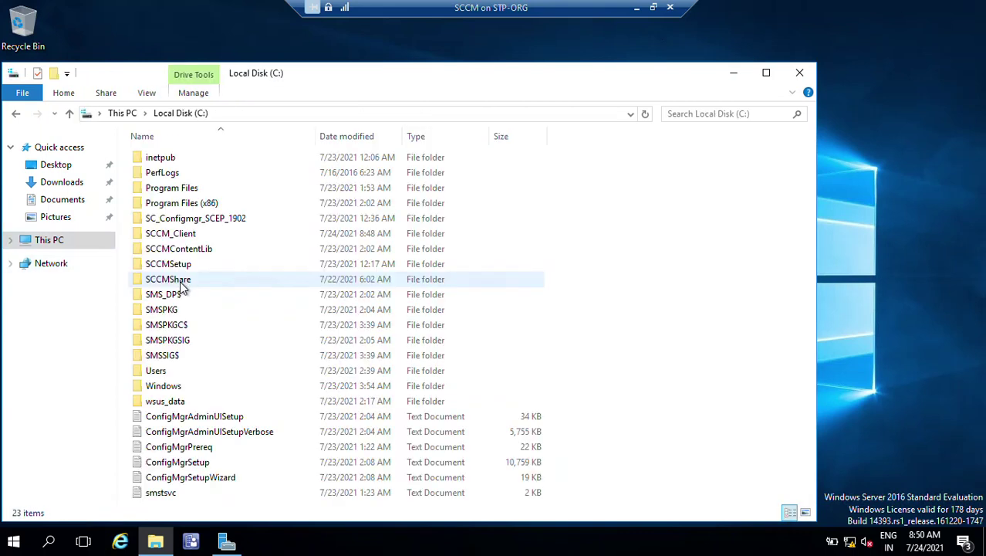
{"action": "double_click", "coordinate": [190, 237]}
{"action": "right_click", "coordinate": [213, 200]}
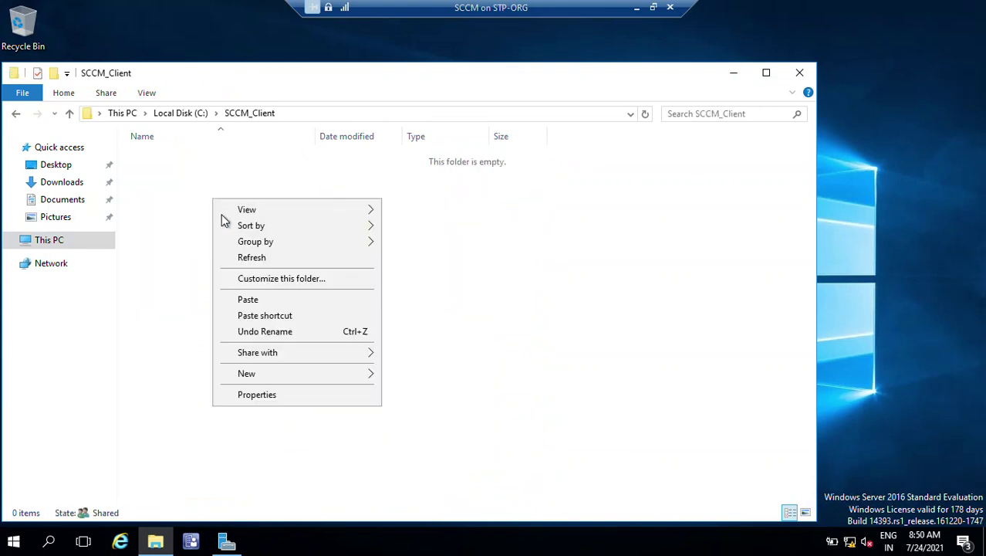
{"action": "left_click", "coordinate": [244, 301]}
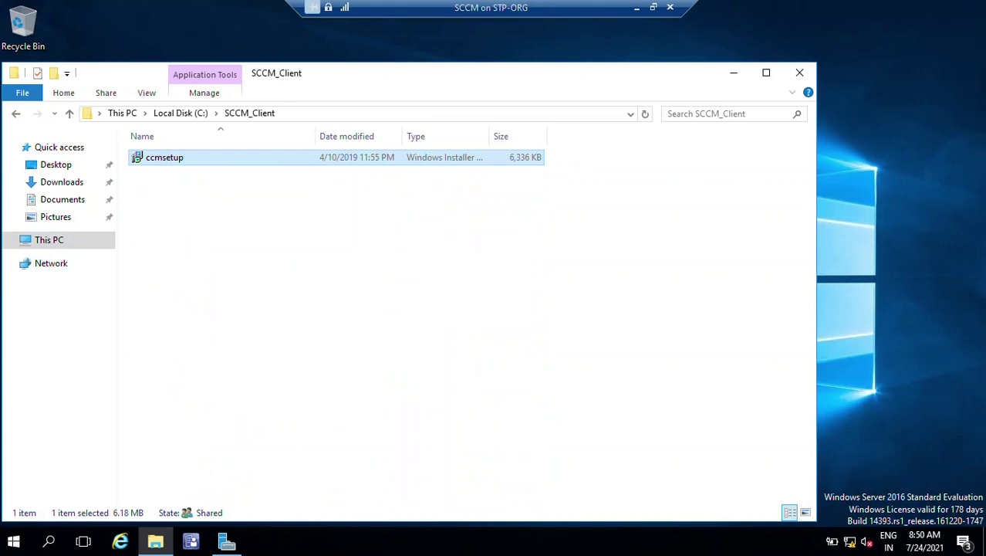
{"action": "left_click", "coordinate": [801, 74]}
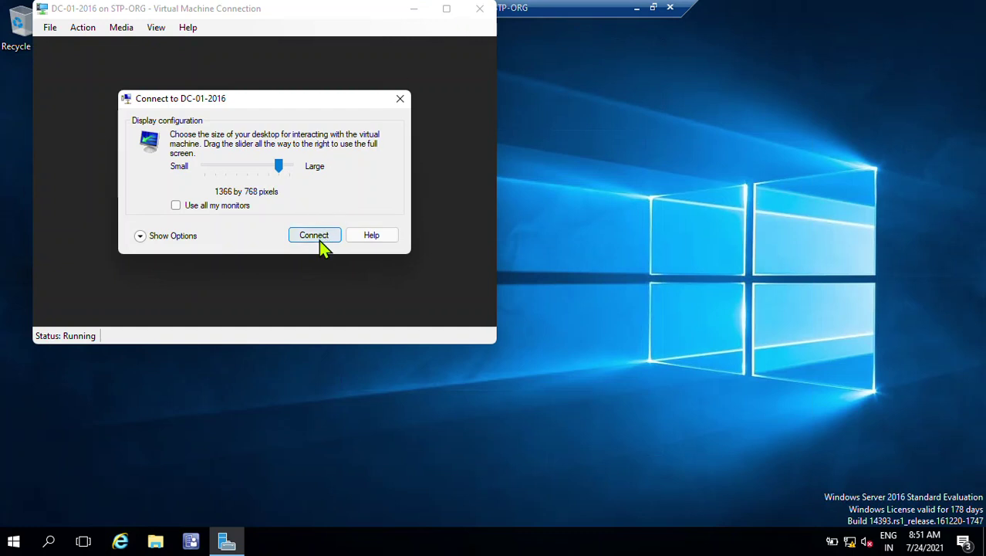
Connect to DC-01-2016 full screen and sign in with the administrator password.
{"action": "left_click", "coordinate": [319, 238]}
{"action": "left_click", "coordinate": [448, 10]}
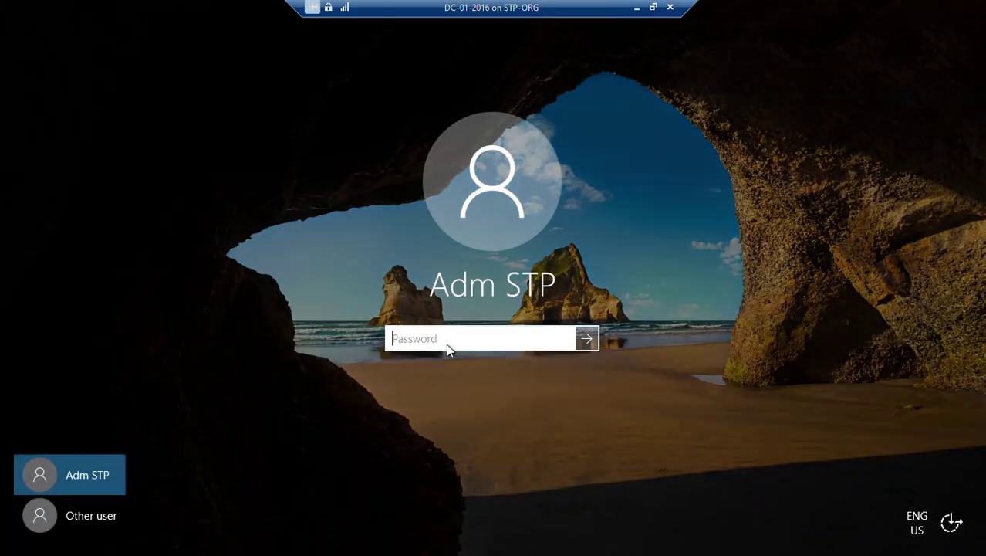
{"action": "type", "text": "•••••"}
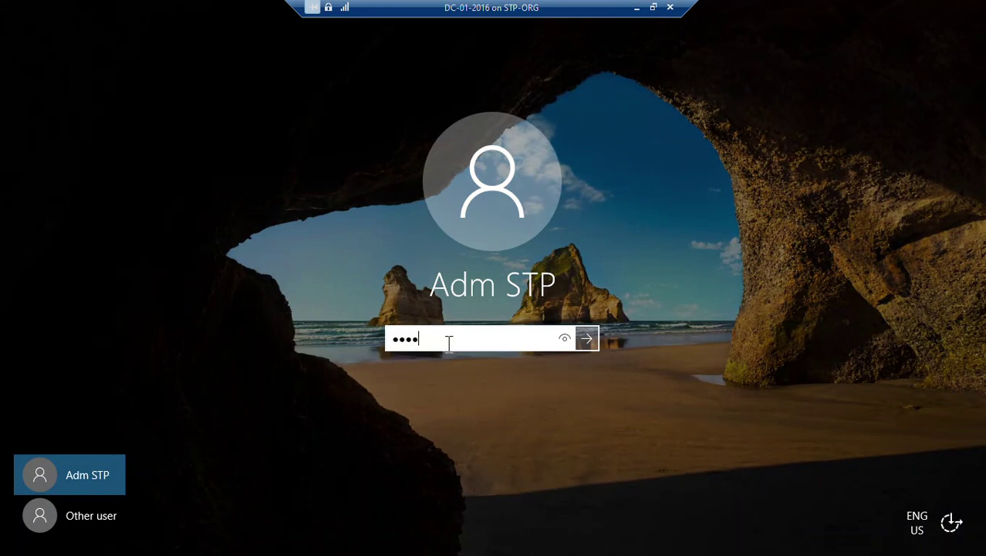
{"action": "type", "text": "••••••"}
{"action": "key", "text": "Return"}
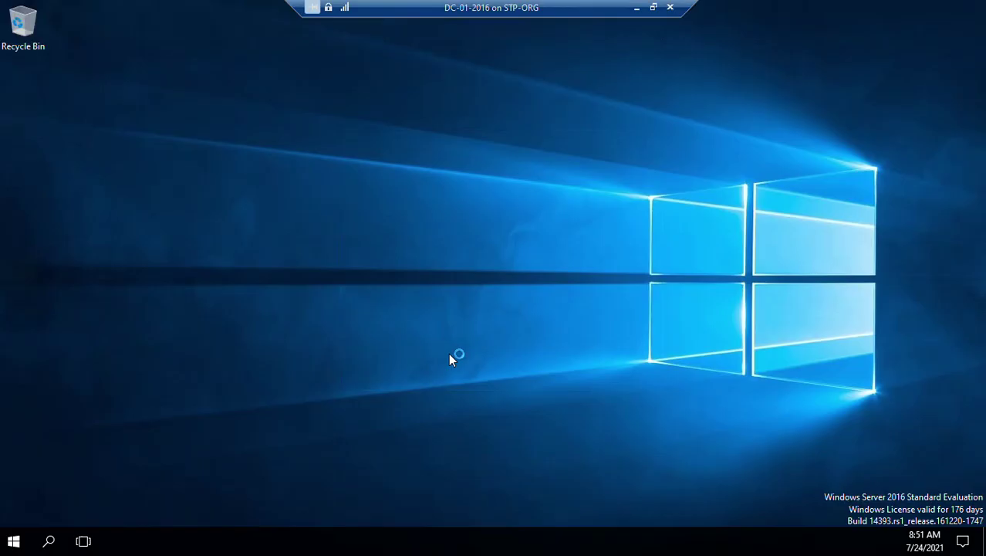
{"action": "right_click", "coordinate": [444, 217]}
Browse the Workstations OU, then the India\SCCM OU showing WIN10-PC02, SCCM Admin and SQL Admin.
{"action": "left_click", "coordinate": [496, 260]}
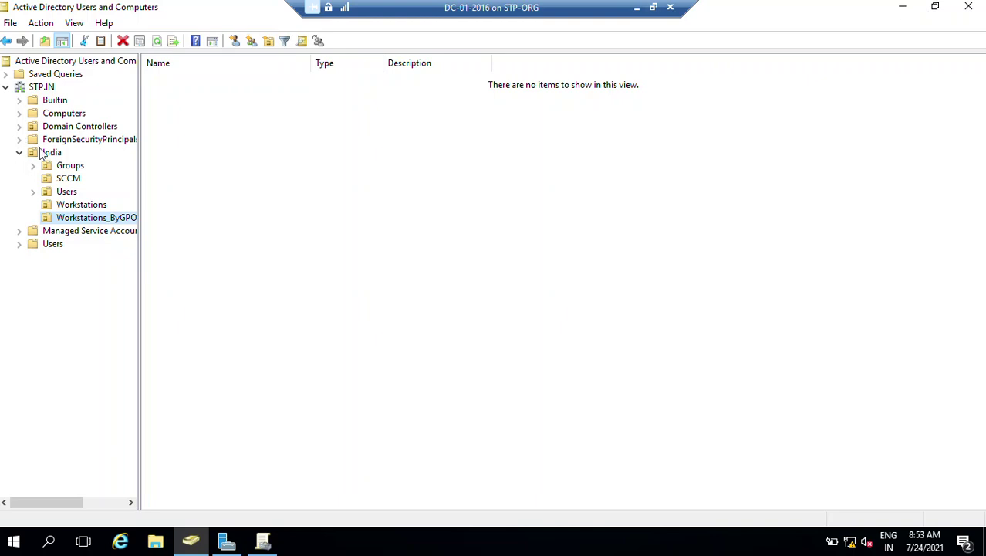
{"action": "left_click", "coordinate": [84, 205]}
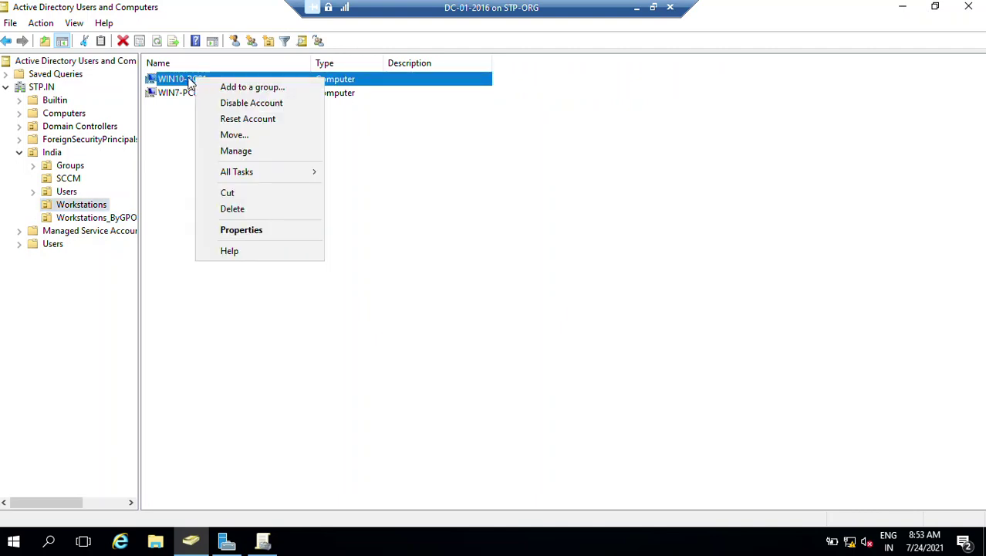
{"action": "left_click", "coordinate": [170, 166]}
{"action": "right_click", "coordinate": [194, 80]}
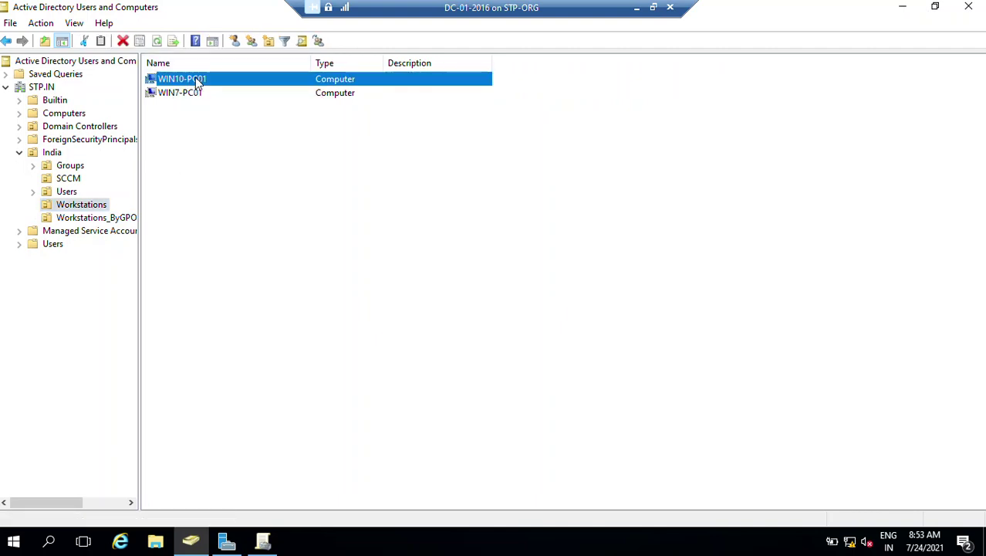
{"action": "left_click", "coordinate": [171, 198]}
{"action": "left_click", "coordinate": [171, 198]}
{"action": "left_click", "coordinate": [80, 181]}
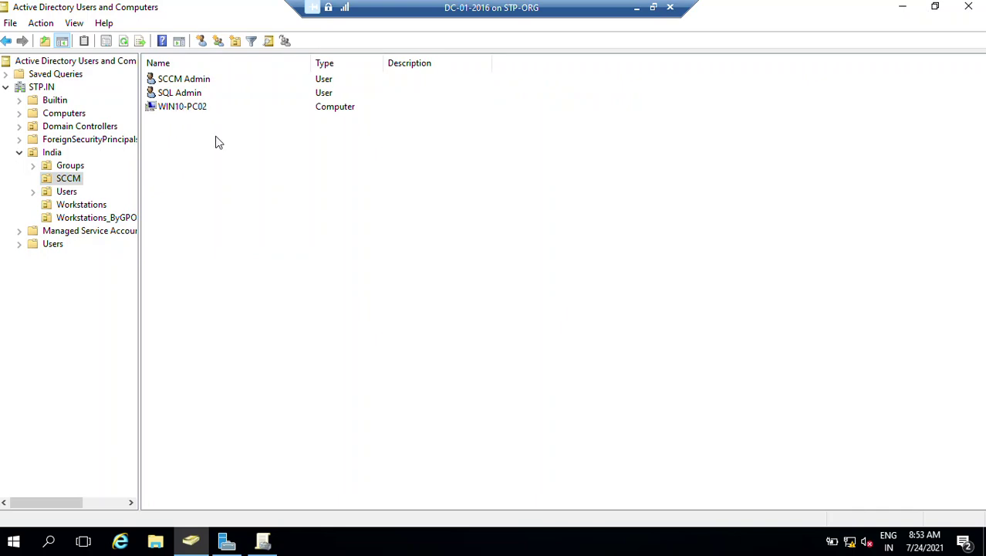
Drag WIN10-PC02 from India\SCCM onto Workstations_ByGPO and confirm the move.
{"action": "left_click_drag", "start_coordinate": [140, 184], "coordinate": [197, 185]}
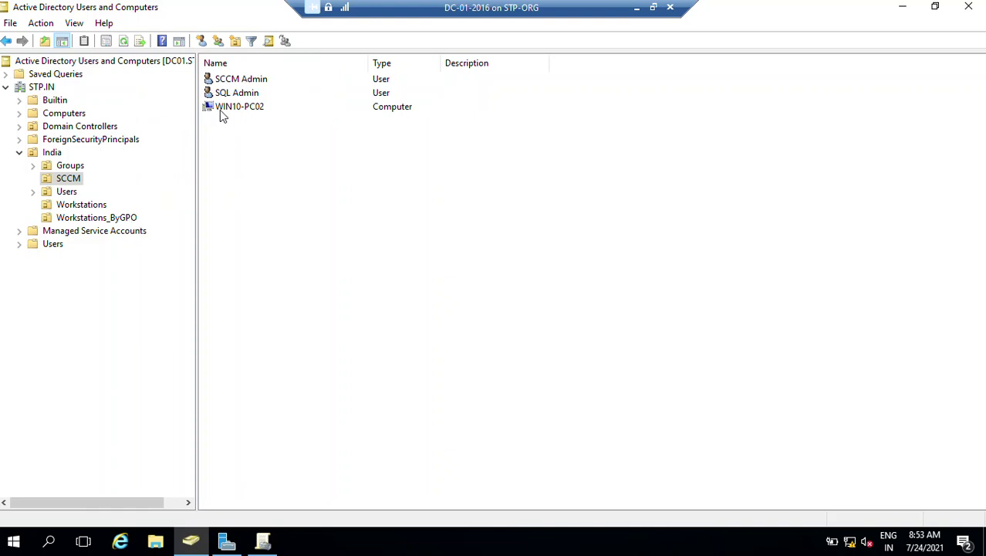
{"action": "left_click_drag", "start_coordinate": [223, 110], "coordinate": [125, 226]}
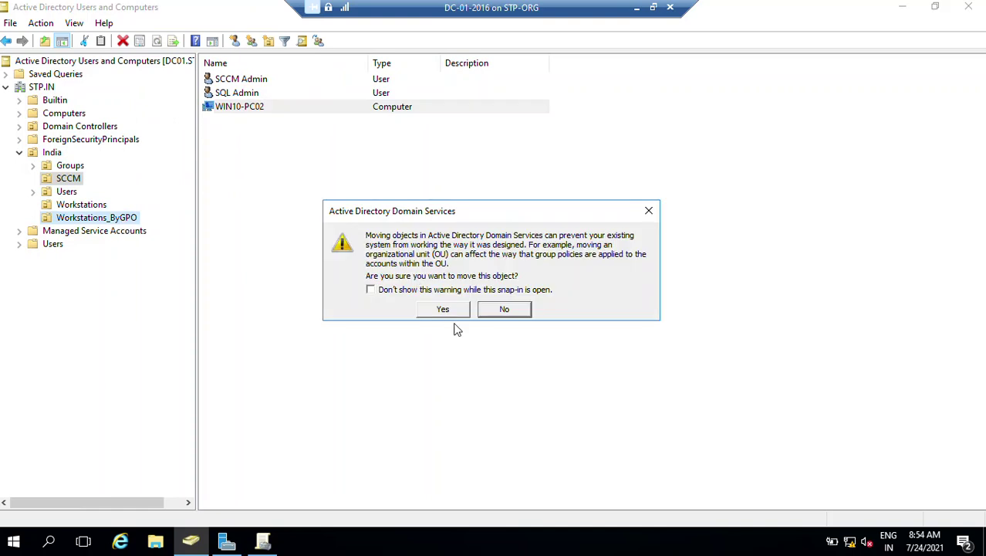
{"action": "left_click", "coordinate": [444, 314]}
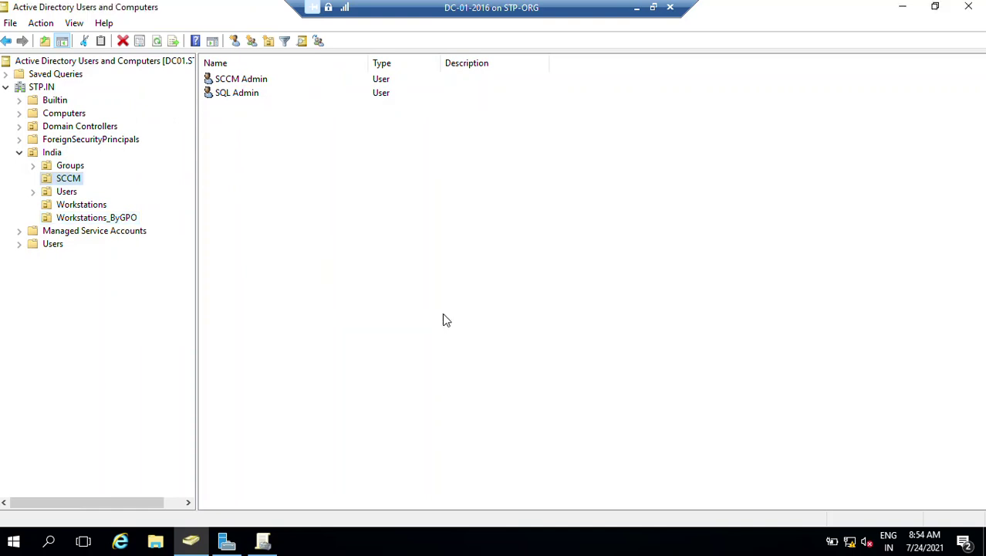
Close ADUC and the old GPMC window, then launch Group Policy Management from Server Manager, maximized.
{"action": "left_click", "coordinate": [969, 7]}
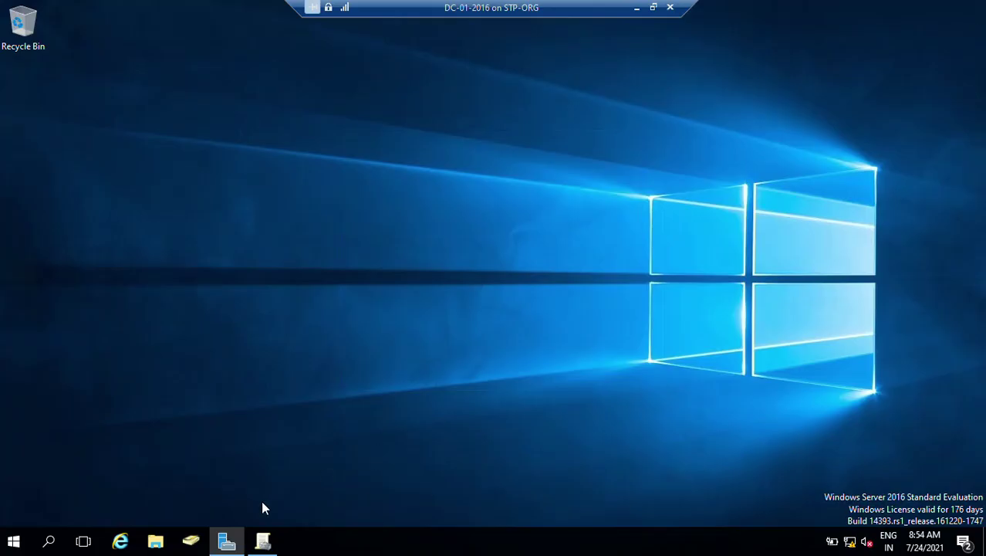
{"action": "right_click", "coordinate": [266, 544]}
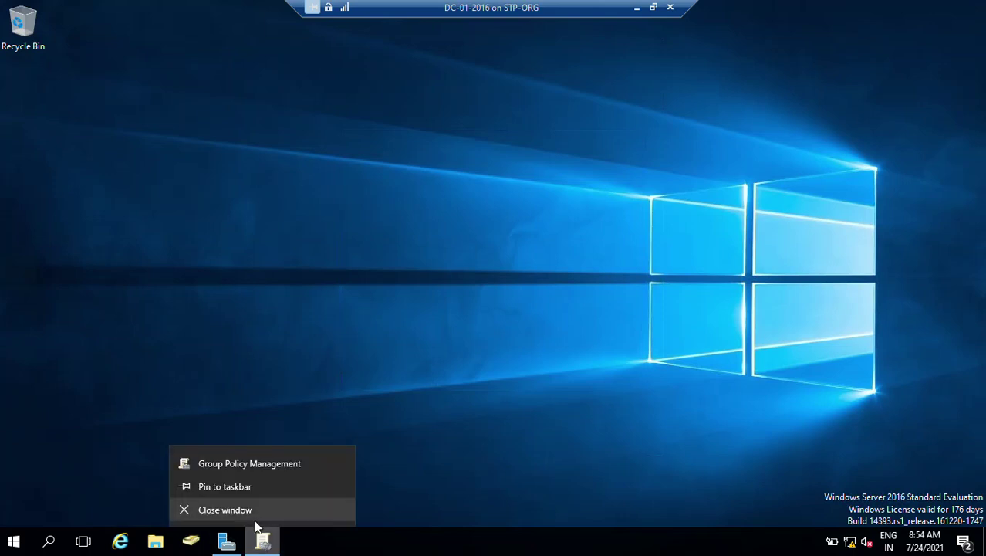
{"action": "left_click", "coordinate": [203, 510]}
{"action": "left_click", "coordinate": [226, 542]}
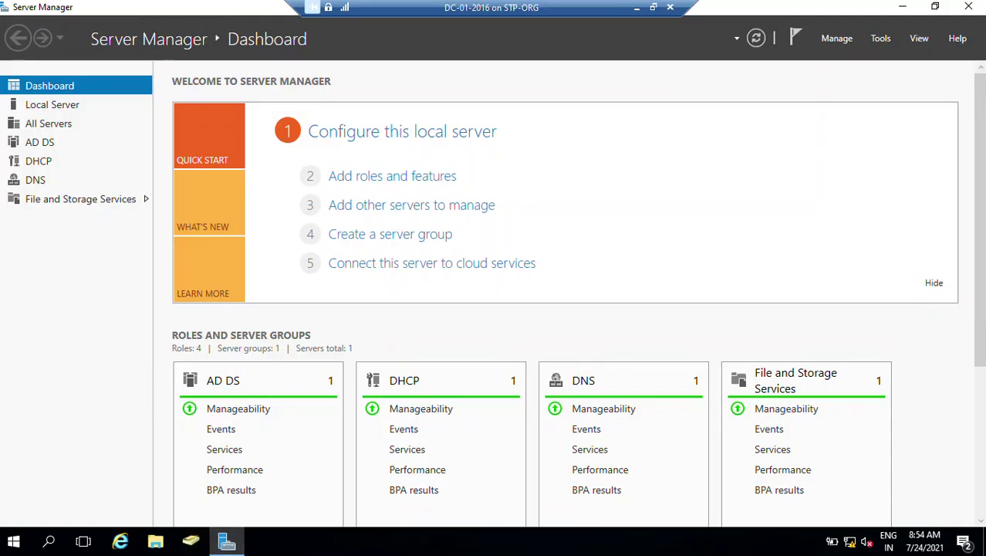
{"action": "left_click", "coordinate": [880, 38]}
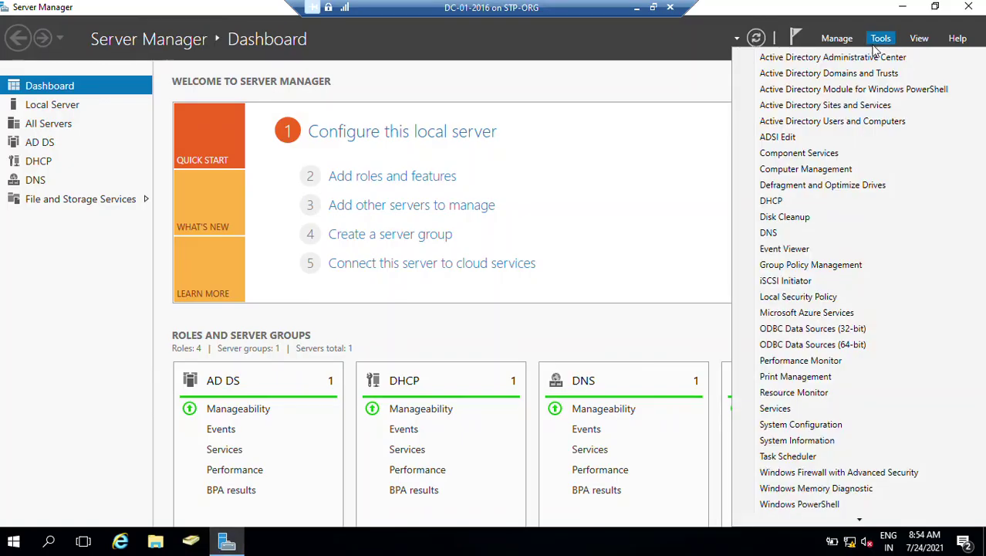
{"action": "left_click", "coordinate": [834, 275]}
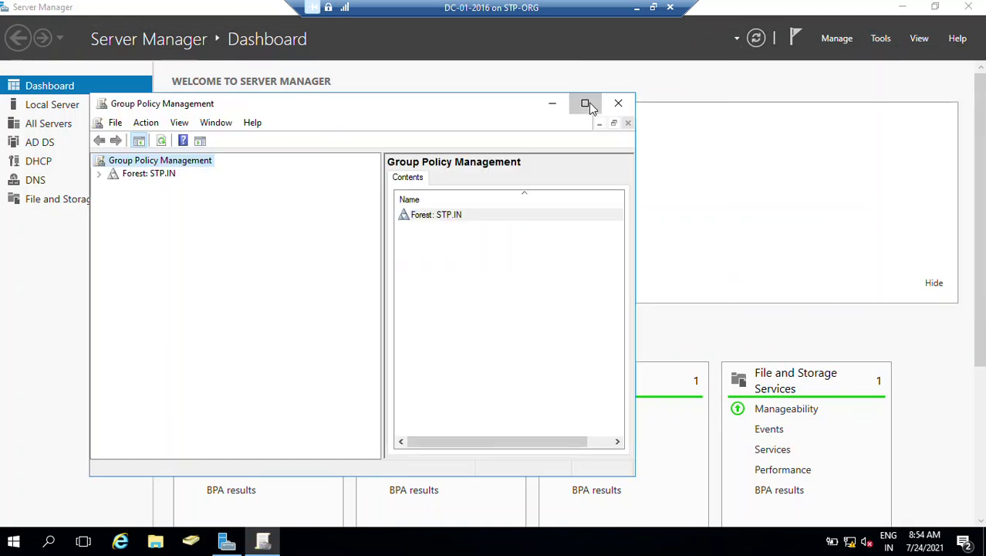
{"action": "left_click", "coordinate": [585, 103]}
Create and link a GPO named SSCMClientbyGPO on STP.IN > India > Workstations_ByGPO.
{"action": "left_click", "coordinate": [5, 74]}
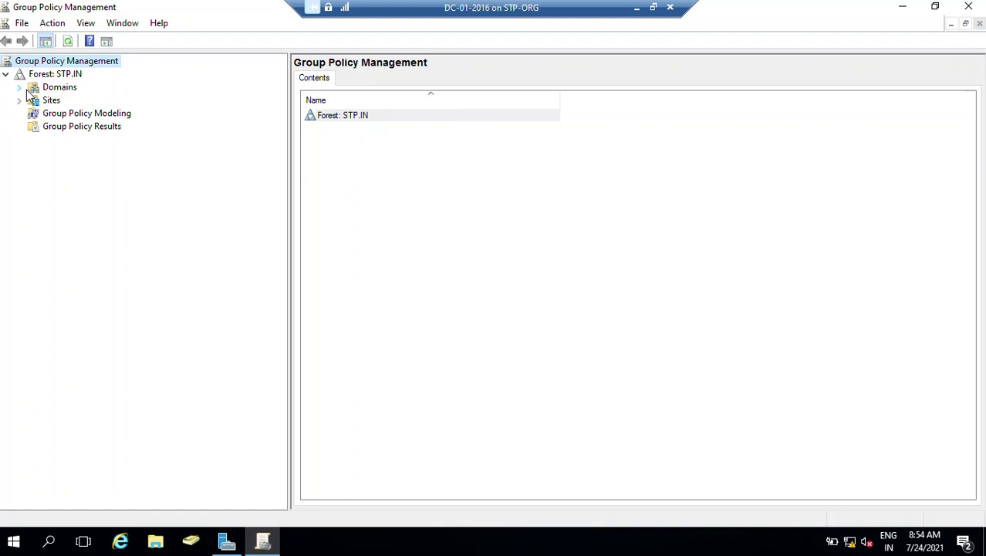
{"action": "left_click", "coordinate": [21, 88]}
{"action": "left_click", "coordinate": [33, 101]}
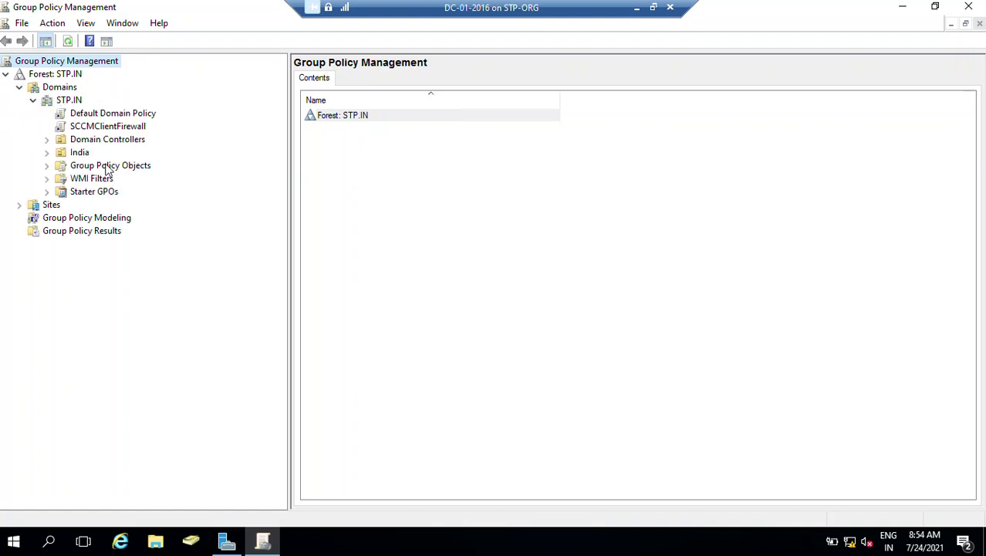
{"action": "left_click", "coordinate": [47, 154]}
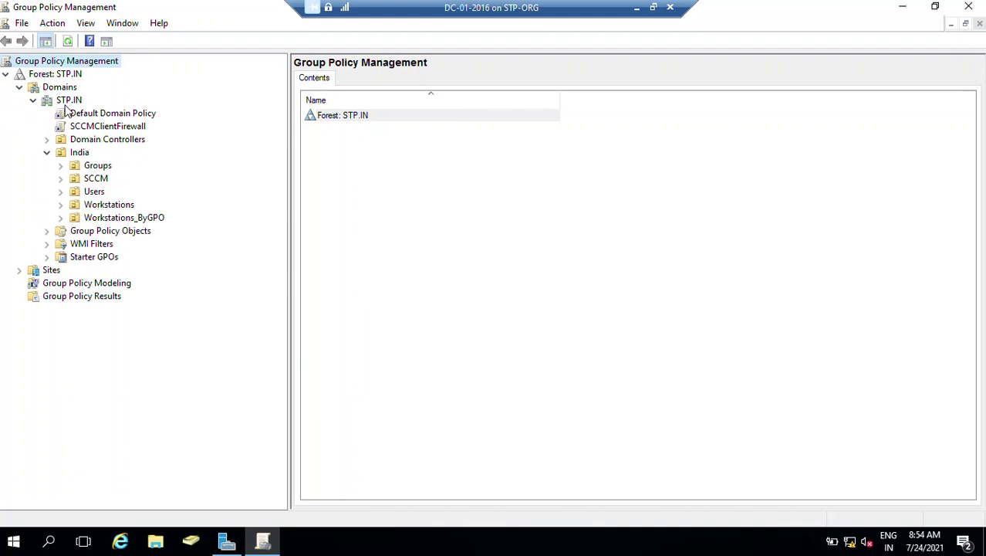
{"action": "right_click", "coordinate": [110, 219]}
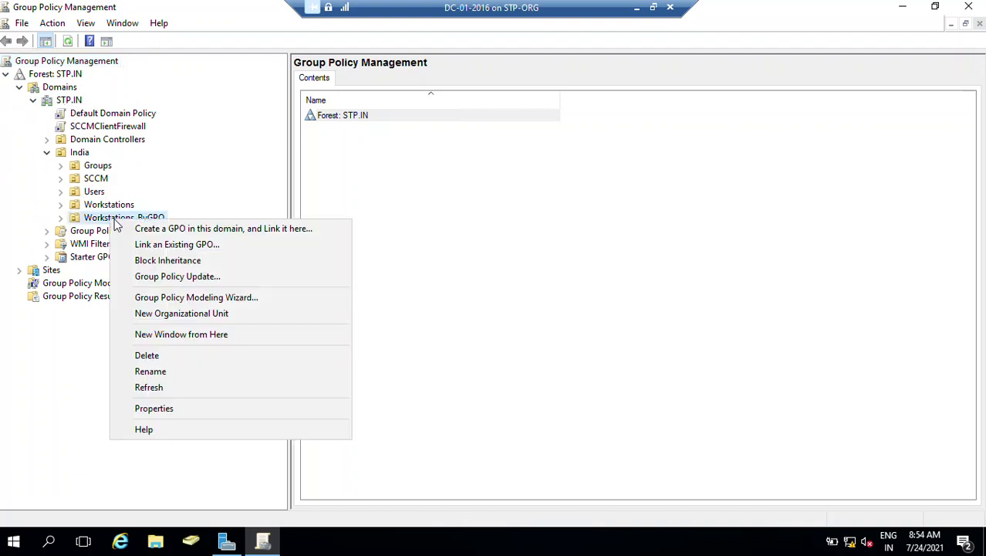
{"action": "left_click", "coordinate": [315, 231]}
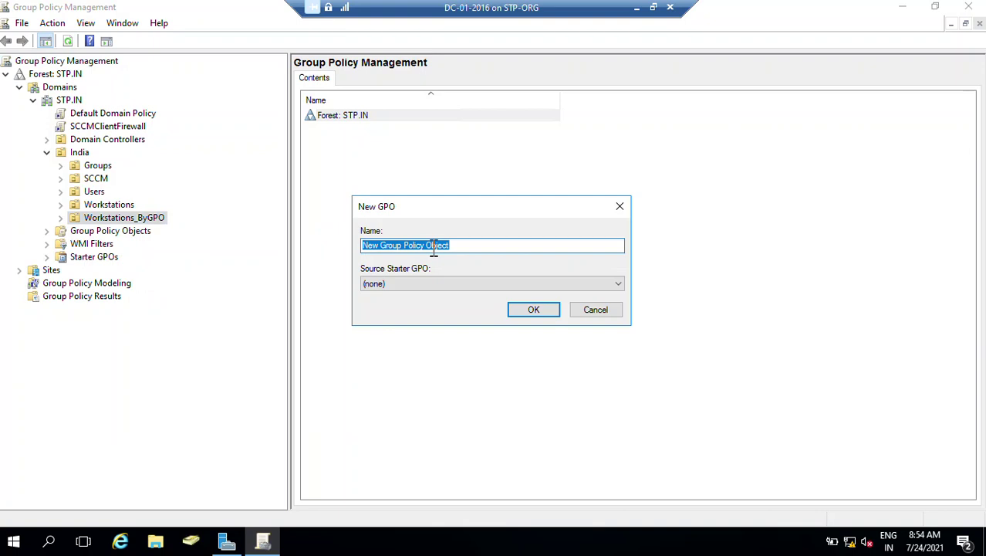
{"action": "type", "text": "SSC"}
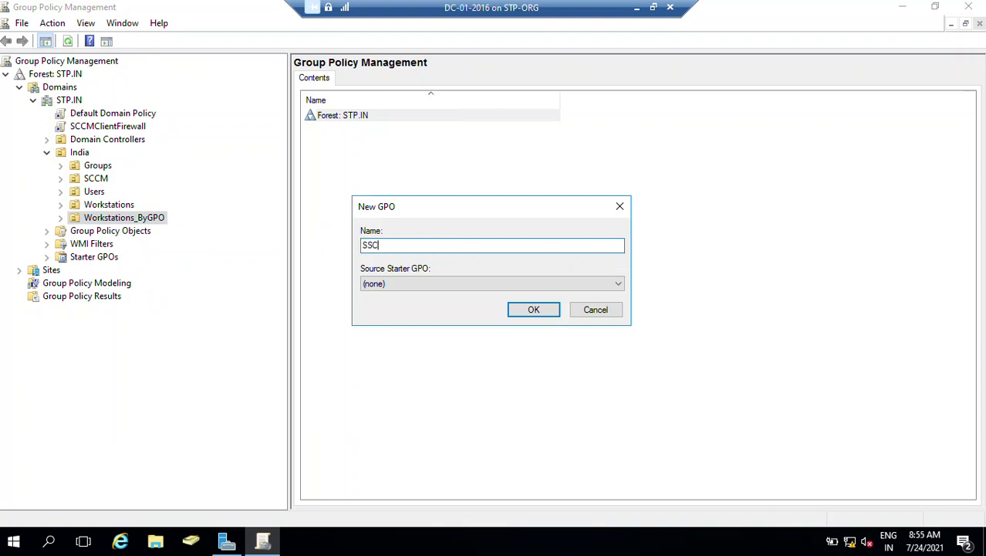
{"action": "type", "text": "MClin"}
{"action": "key", "text": "BackSpace"}
{"action": "type", "text": "entbyGPO"}
{"action": "left_click", "coordinate": [532, 311]}
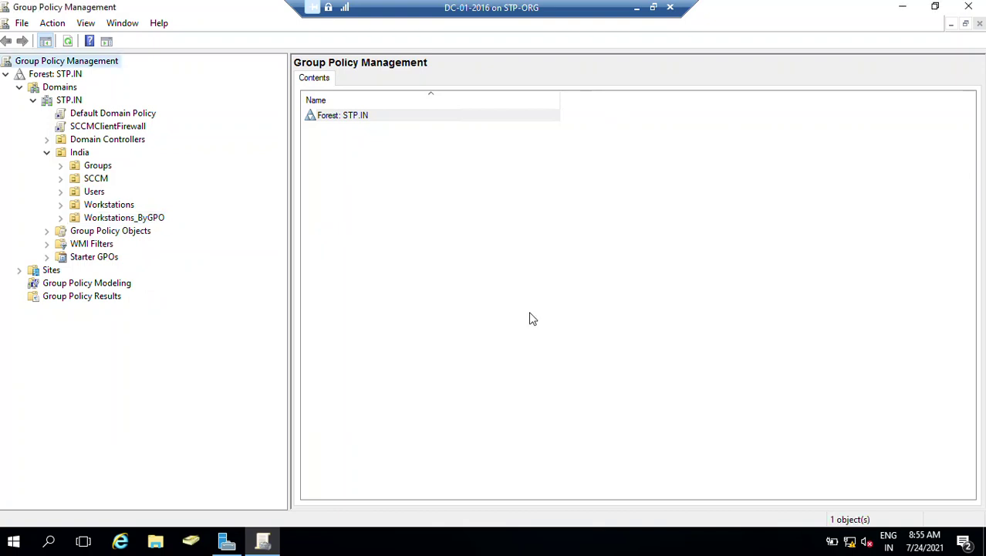
{"action": "left_click", "coordinate": [60, 218]}
Edit SSCMClientbyGPO and expand Computer Configuration > Policies > Administrative Templates in the editor.
{"action": "right_click", "coordinate": [166, 235]}
{"action": "left_click", "coordinate": [218, 239]}
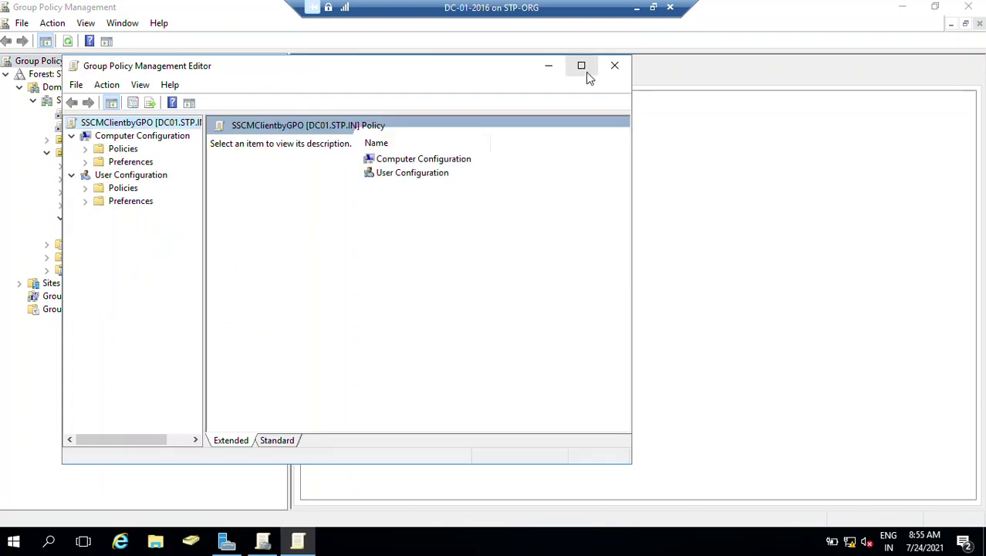
{"action": "left_click", "coordinate": [581, 66]}
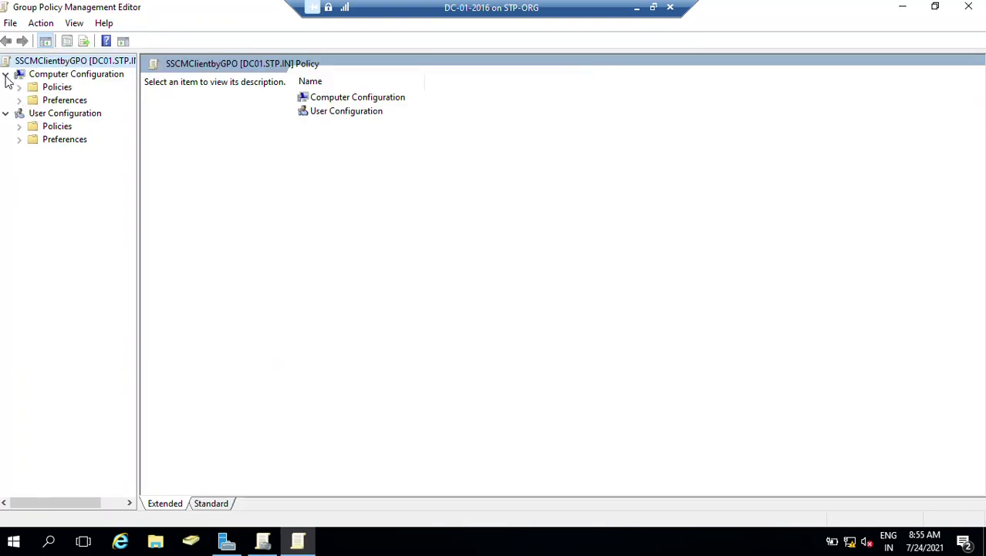
{"action": "left_click", "coordinate": [86, 76]}
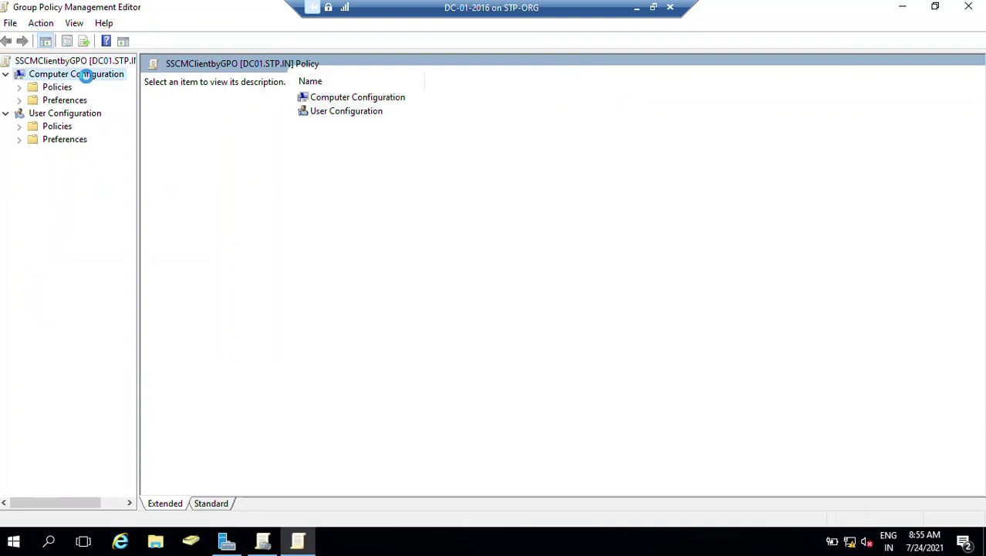
{"action": "left_click", "coordinate": [19, 87]}
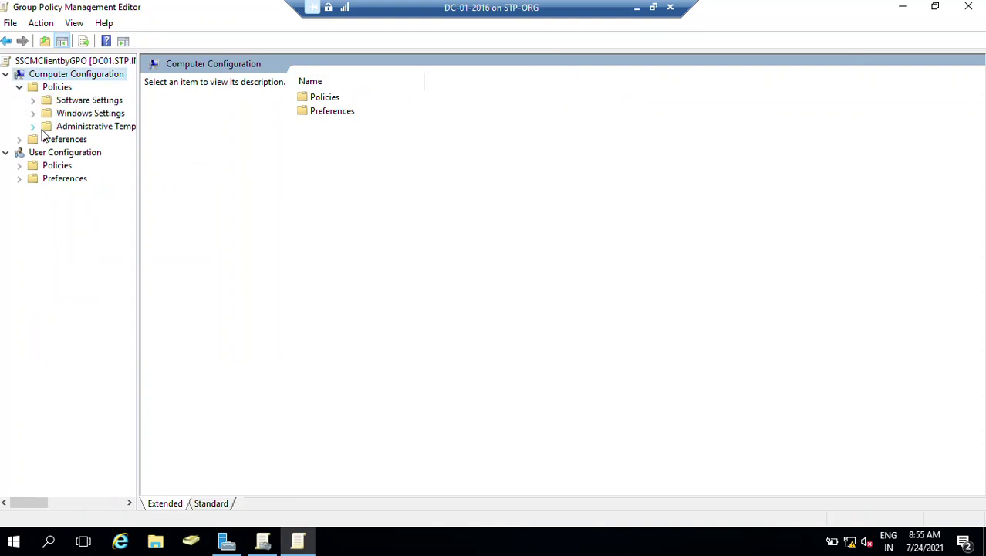
{"action": "left_click_drag", "start_coordinate": [137, 151], "coordinate": [288, 155]}
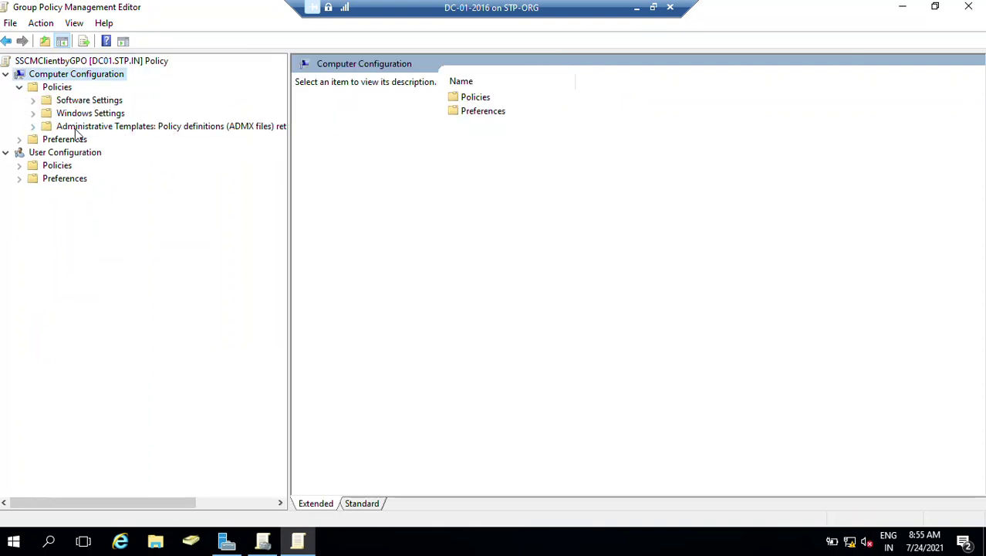
{"action": "left_click", "coordinate": [33, 126]}
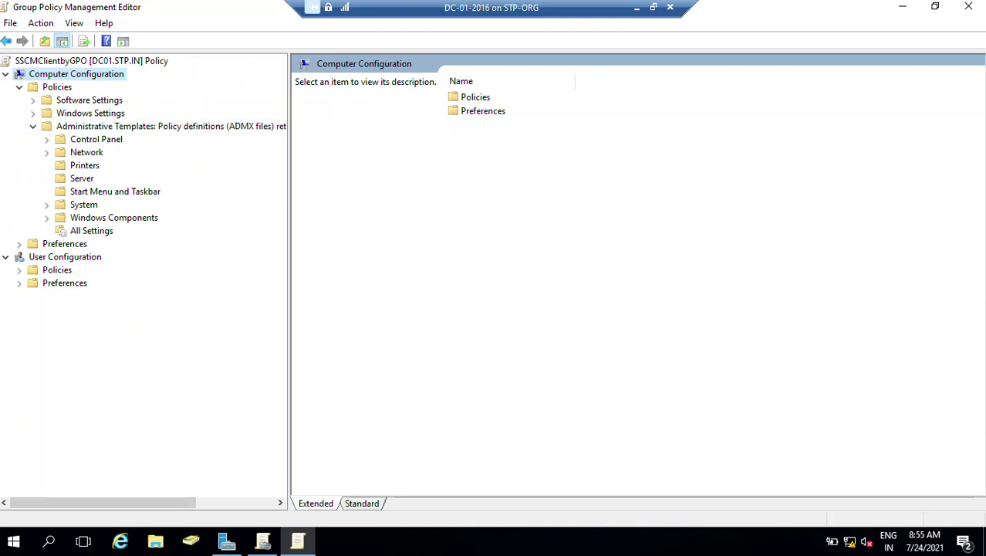
{"action": "right_click", "coordinate": [119, 128]}
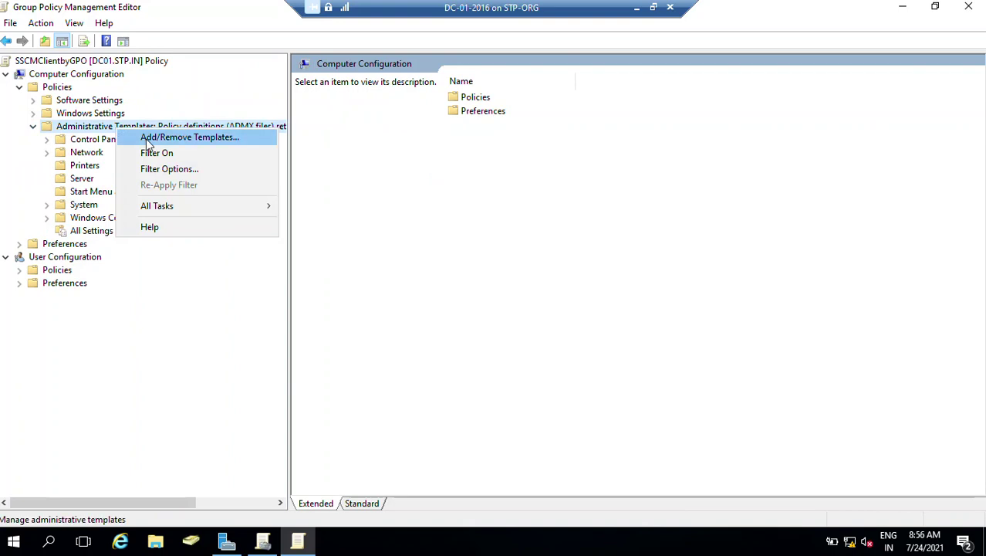
Open Add/Remove Templates and browse to the \\sccm network share to add a template.
{"action": "left_click", "coordinate": [149, 139]}
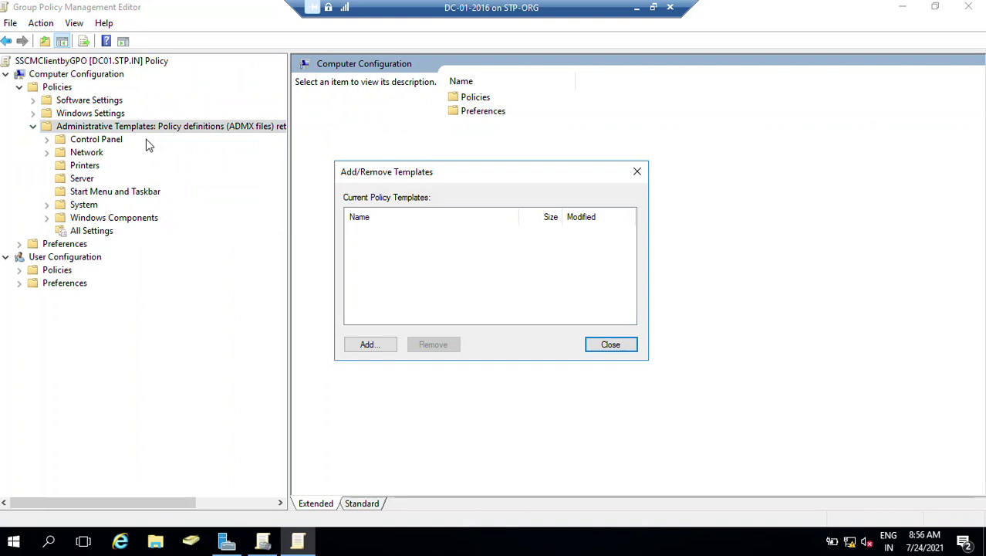
{"action": "left_click", "coordinate": [369, 348]}
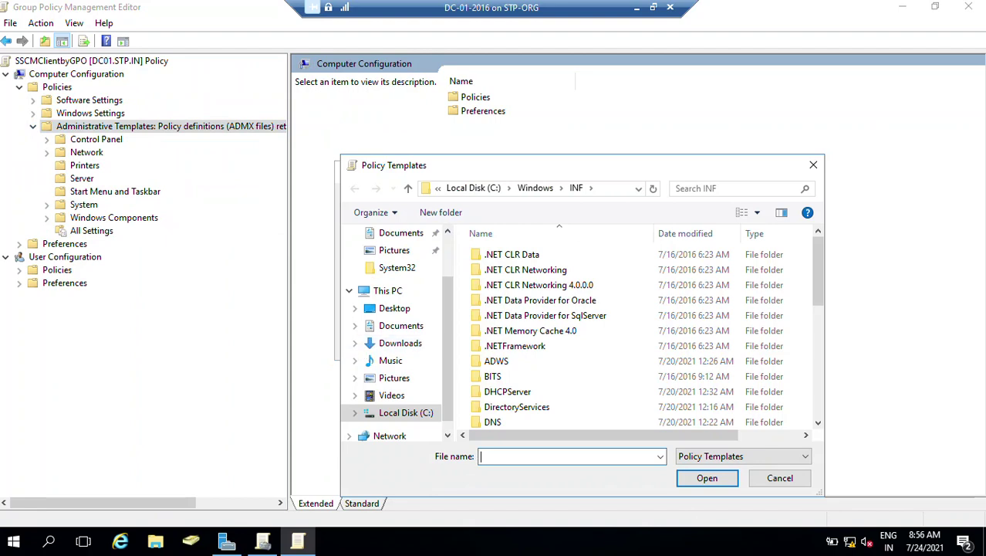
{"action": "key", "text": "Escape"}
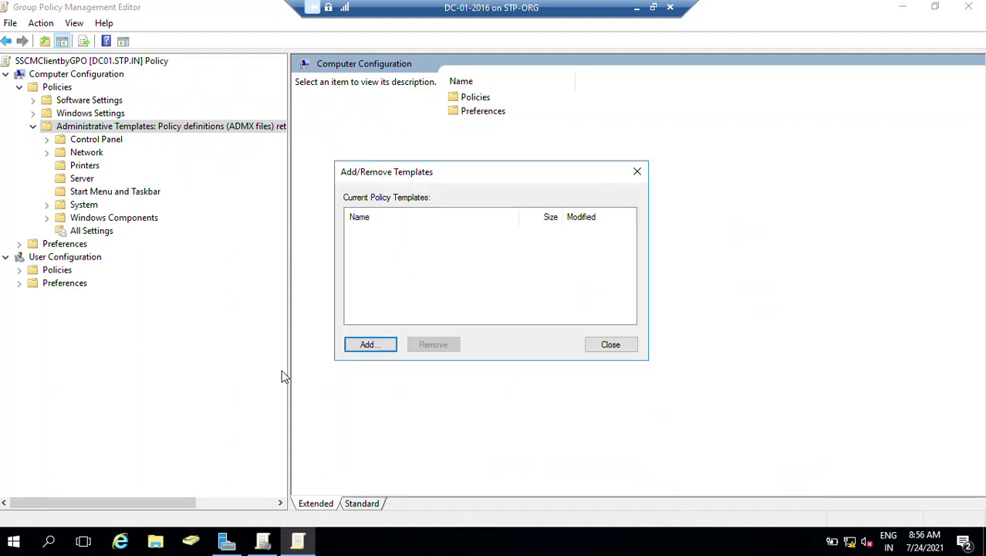
{"action": "left_click", "coordinate": [372, 344]}
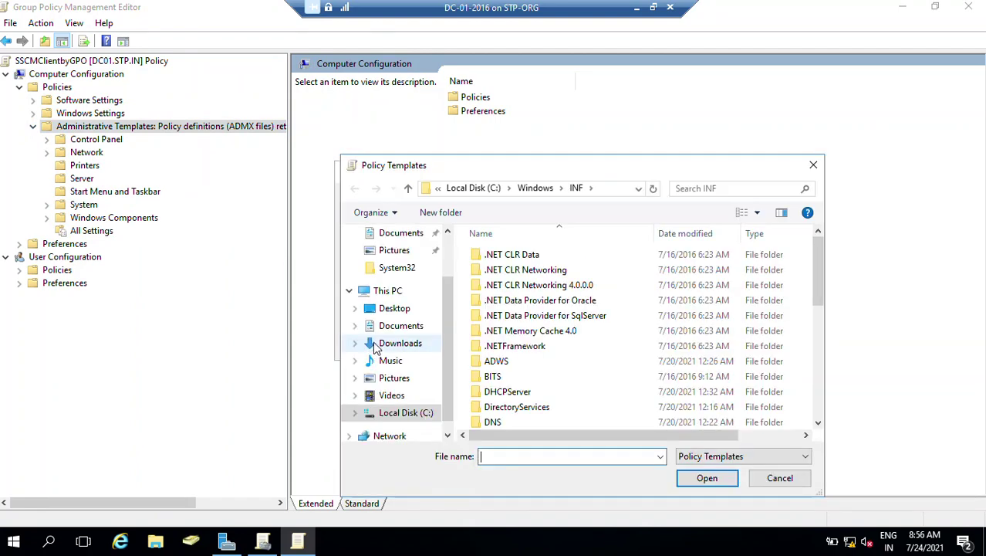
{"action": "type", "text": "\\\\sccm"}
{"action": "key", "text": "Return"}
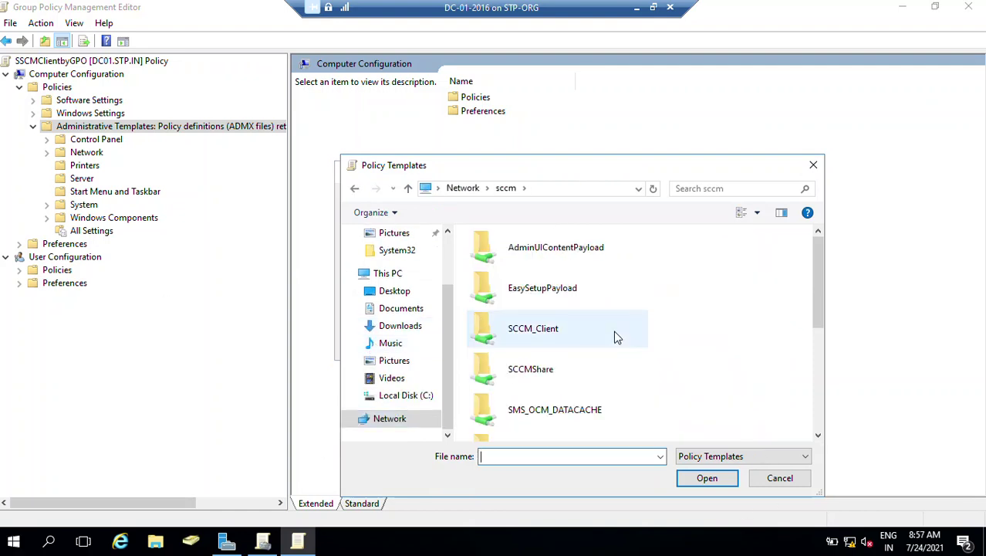
Add configmgrinstallation.adm and configmgrassignment.adm from SMS_STP\tools\ConfigMgrADMTemplates.
{"action": "scroll", "coordinate": [613, 332], "scroll_direction": "down", "scroll_amount": 3}
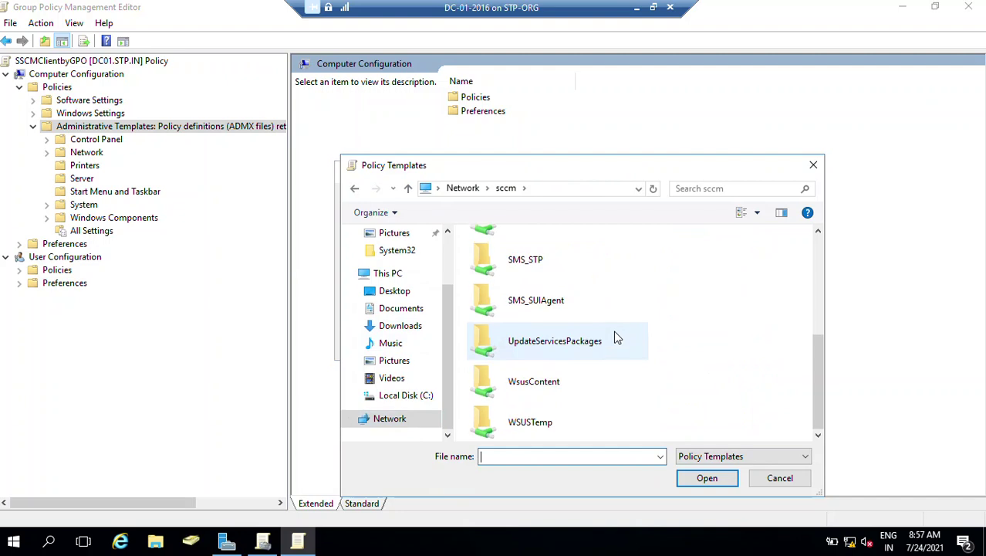
{"action": "double_click", "coordinate": [537, 268]}
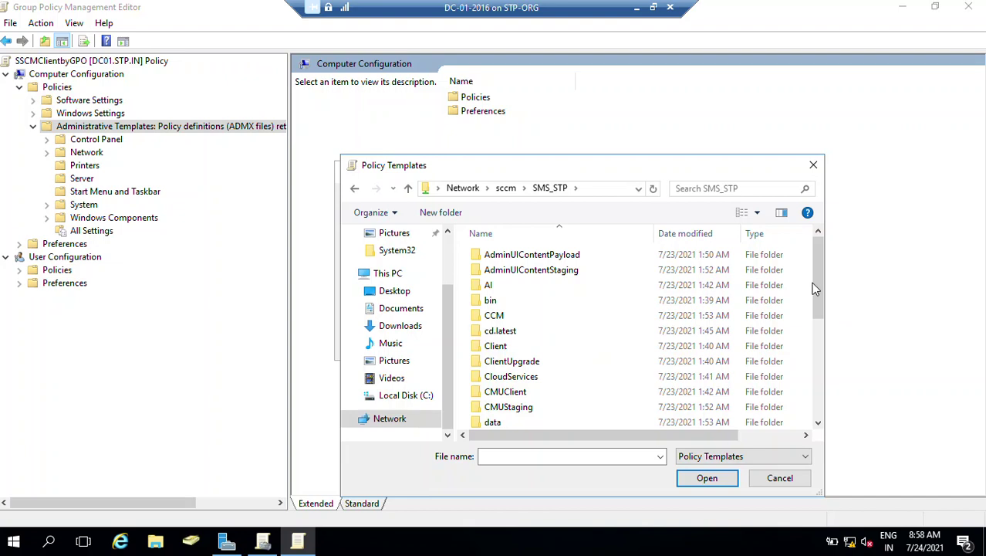
{"action": "scroll", "coordinate": [820, 325], "scroll_direction": "down", "scroll_amount": 7}
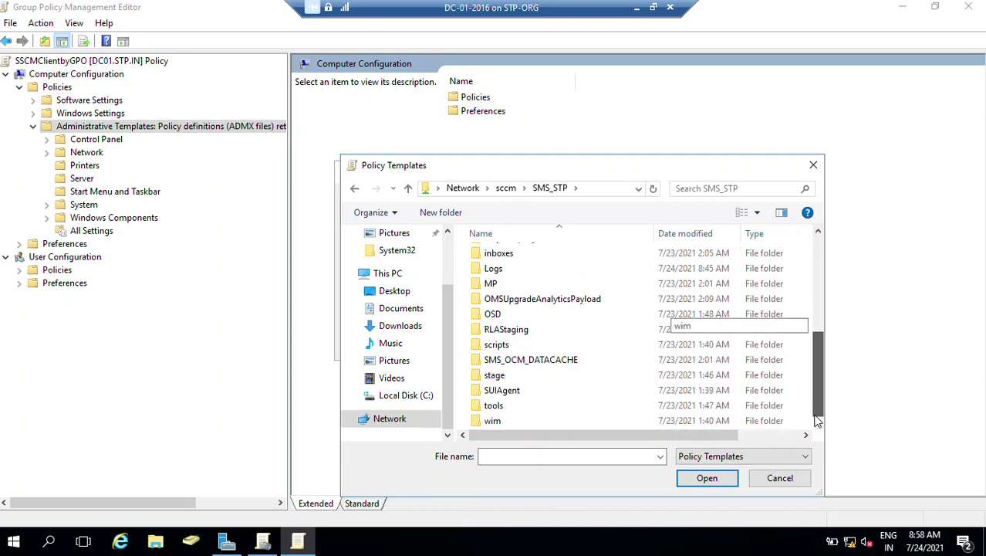
{"action": "double_click", "coordinate": [511, 407]}
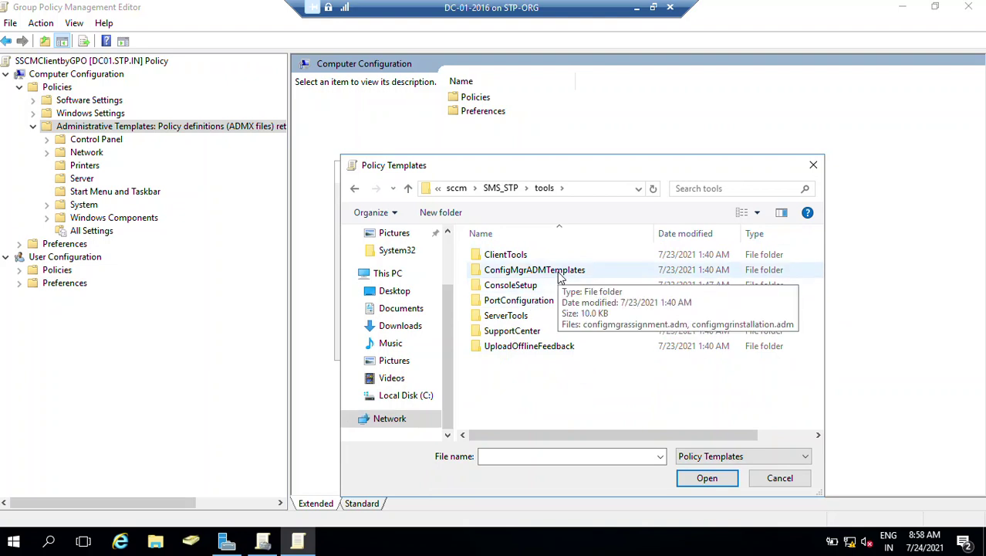
{"action": "double_click", "coordinate": [560, 276]}
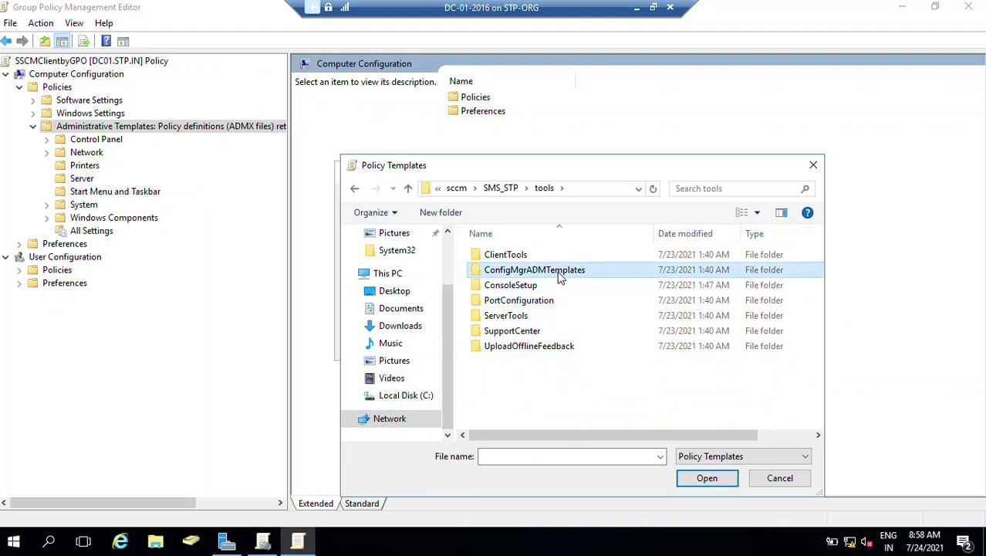
{"action": "left_click", "coordinate": [555, 272]}
{"action": "left_click", "coordinate": [557, 257], "text": "shift"}
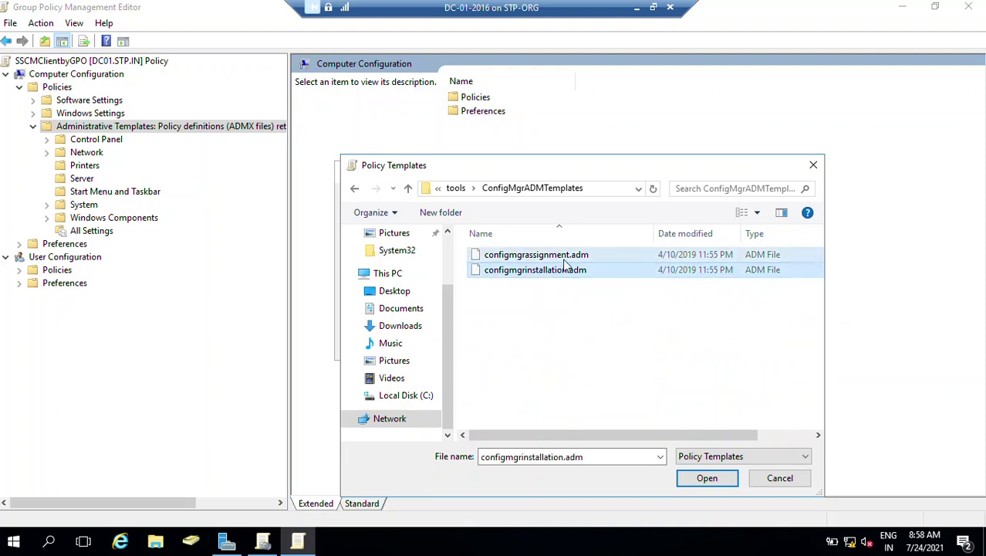
{"action": "left_click", "coordinate": [700, 481]}
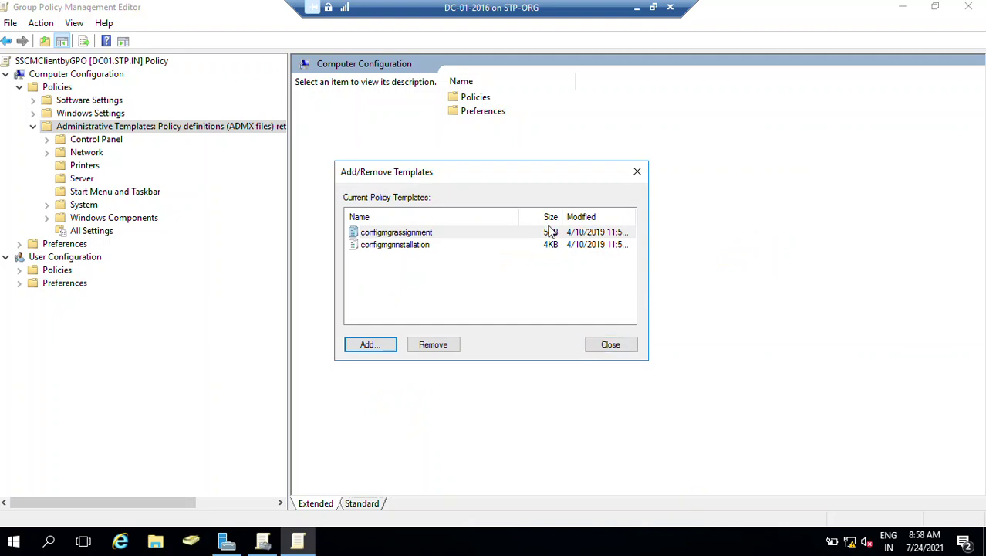
{"action": "left_click", "coordinate": [609, 345]}
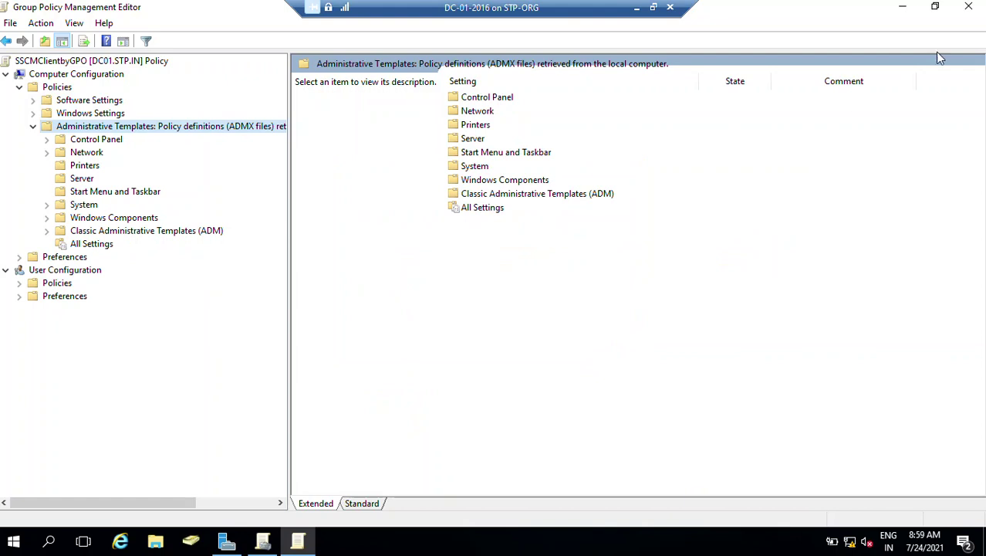
Expand Classic Administrative Templates (ADM) > Configuration Manager and edit the Site Assignment setting.
{"action": "left_click", "coordinate": [47, 231]}
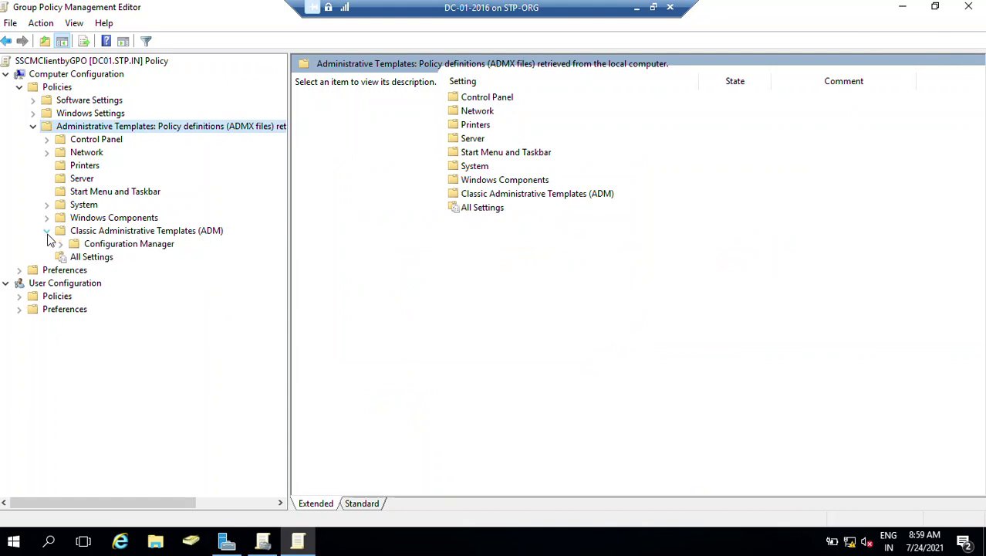
{"action": "left_click", "coordinate": [61, 243]}
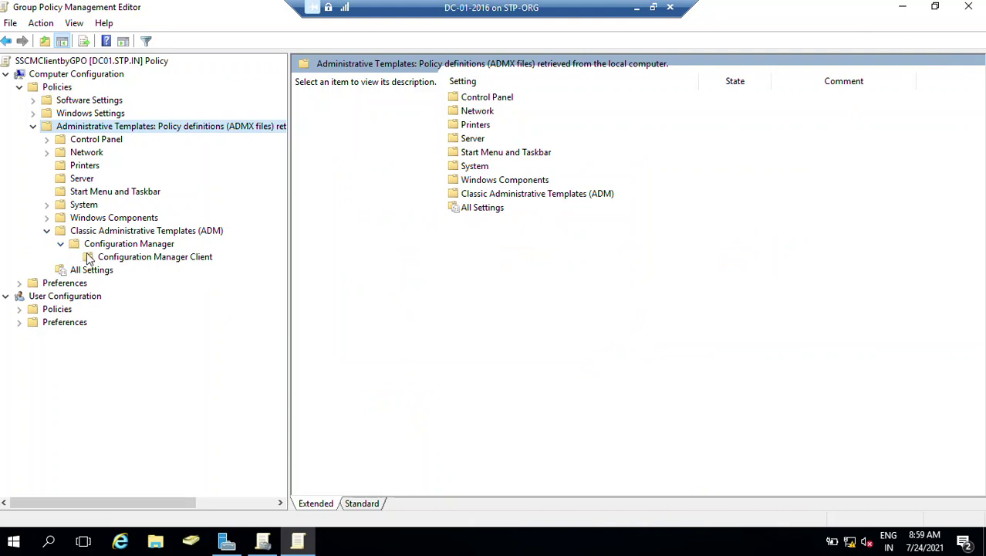
{"action": "left_click", "coordinate": [136, 247]}
{"action": "right_click", "coordinate": [136, 247]}
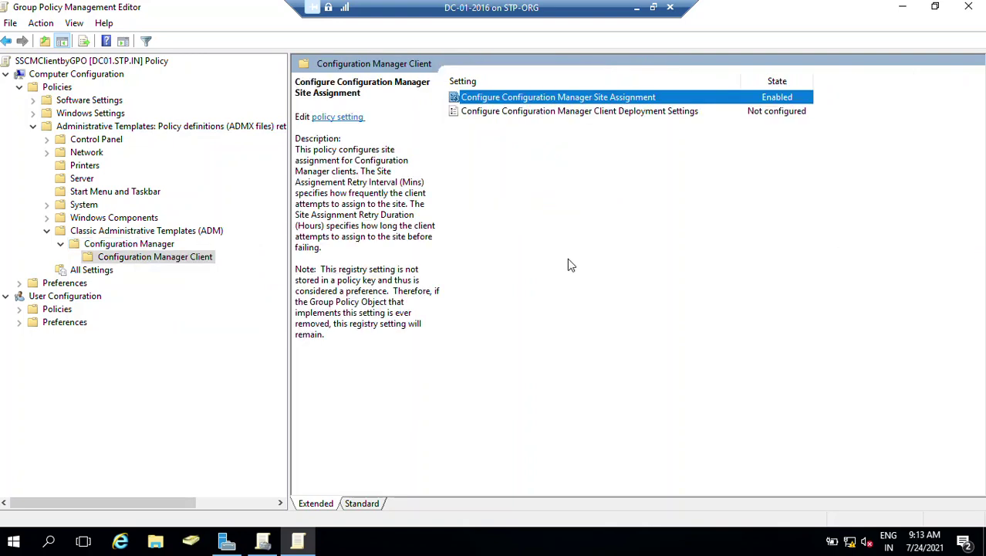
{"action": "right_click", "coordinate": [548, 98]}
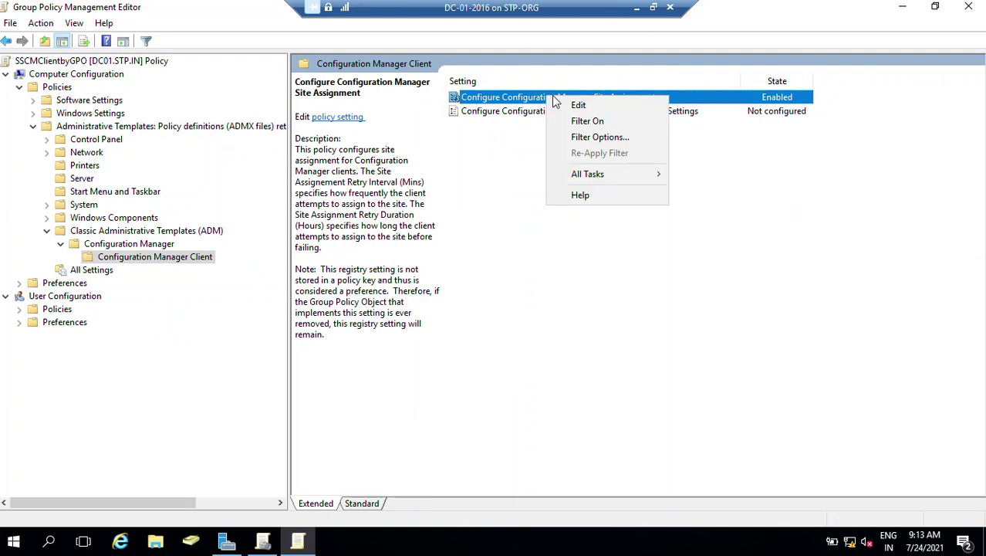
{"action": "left_click", "coordinate": [558, 104]}
Set the assigned site code to STP and apply the setting.
{"action": "left_click", "coordinate": [183, 308]}
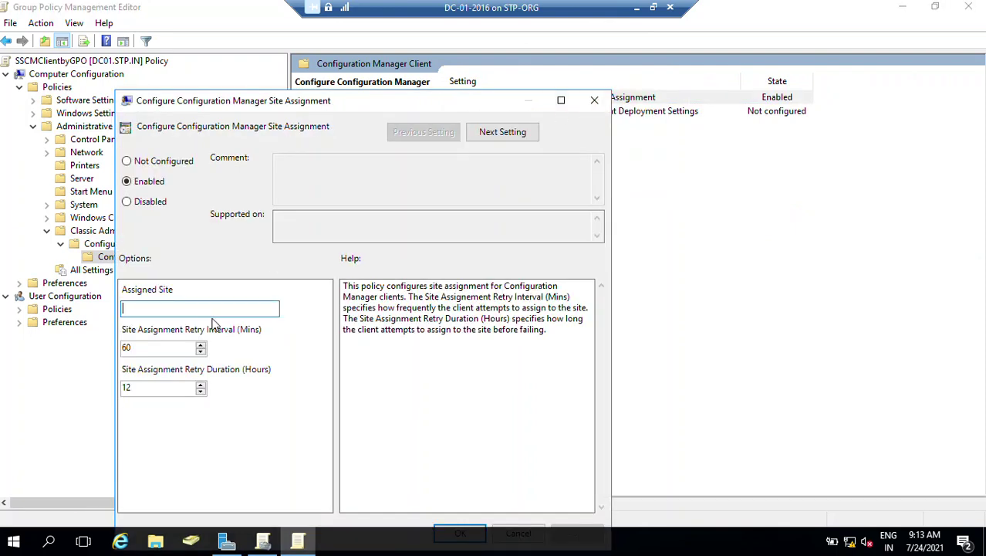
{"action": "type", "text": "STP"}
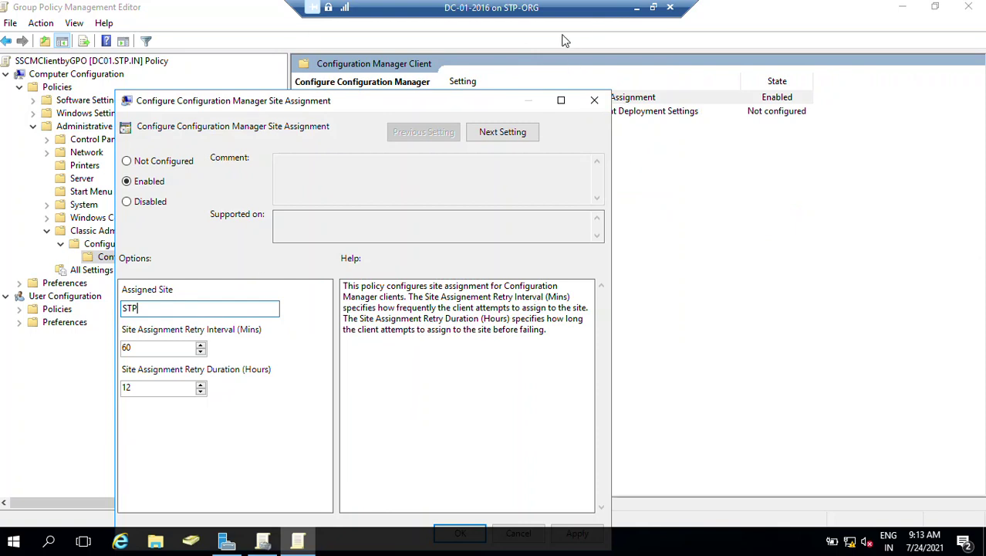
{"action": "left_click", "coordinate": [562, 100]}
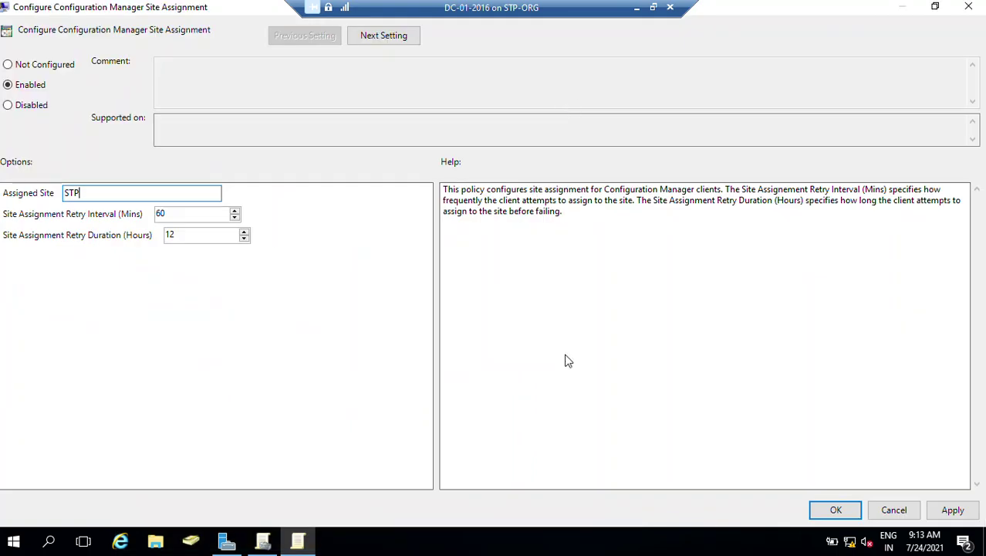
{"action": "left_click", "coordinate": [954, 510]}
{"action": "left_click", "coordinate": [838, 511]}
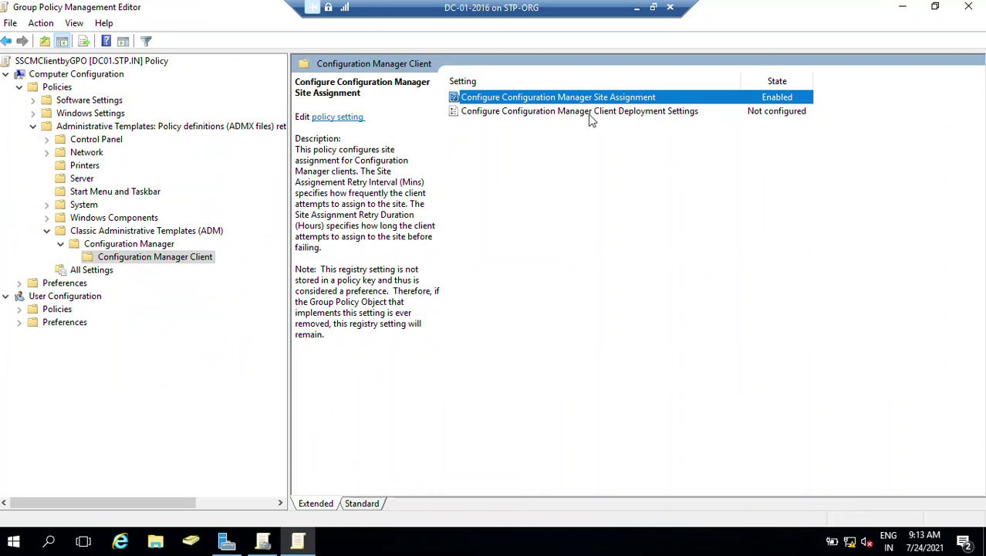
Enable Client Deployment Settings and paste the ccmsetup command into the CCMSetup field.
{"action": "right_click", "coordinate": [637, 114]}
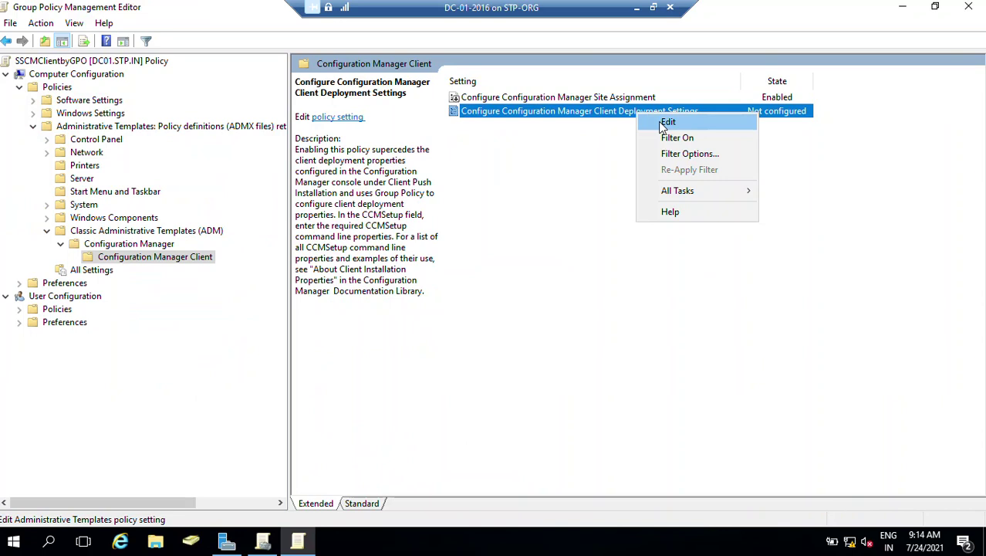
{"action": "left_click", "coordinate": [667, 123]}
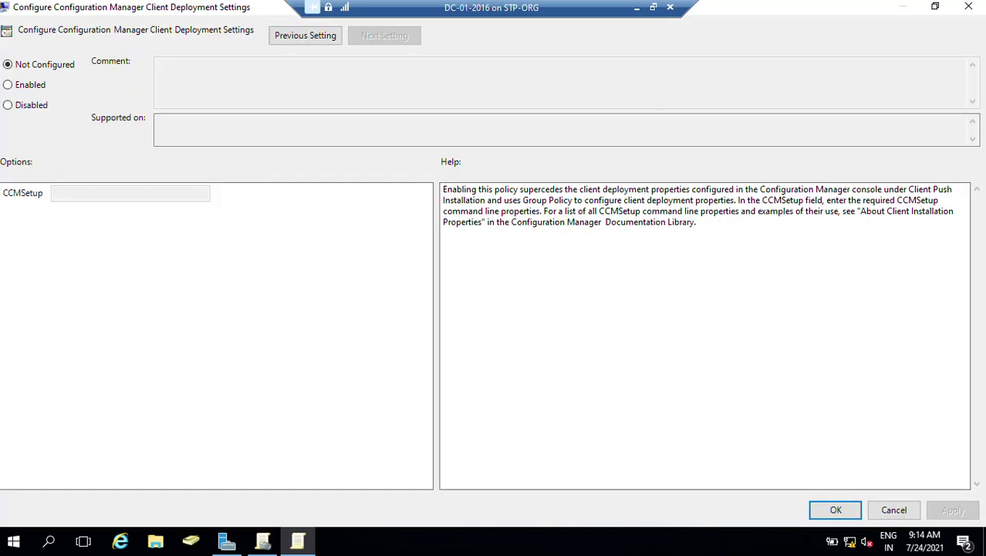
{"action": "left_click", "coordinate": [29, 87]}
{"action": "left_click", "coordinate": [81, 192]}
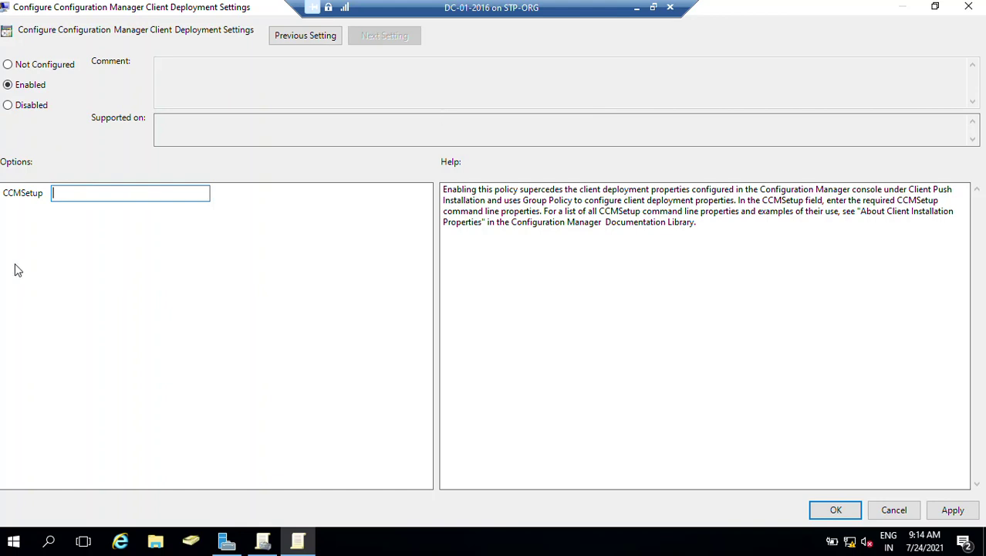
{"action": "right_click", "coordinate": [97, 193]}
{"action": "left_click", "coordinate": [131, 255]}
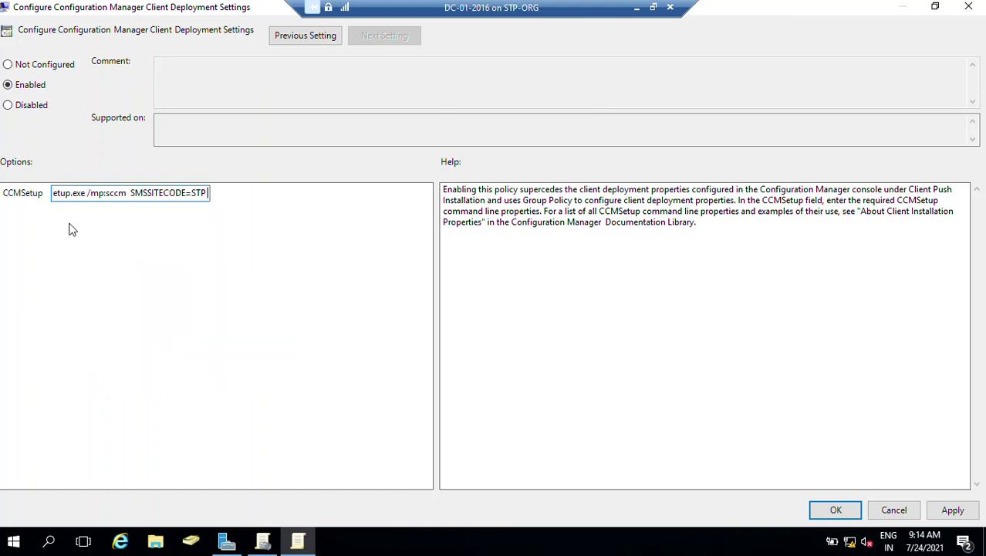
Remove extra spaces so CCMSetup reads ccmsetup.exe /mp:sccm SMSSITECODE=STP, then apply.
{"action": "key", "text": "Left"}
{"action": "key", "text": "Left"}
{"action": "key", "text": "Left"}
{"action": "key", "text": "Left"}
{"action": "key", "text": "Left"}
{"action": "key", "text": "Left"}
{"action": "key", "text": "Left"}
{"action": "key", "text": "Left"}
{"action": "key", "text": "Left"}
{"action": "key", "text": "Left"}
{"action": "key", "text": "Left"}
{"action": "key", "text": "Left"}
{"action": "key", "text": "Left"}
{"action": "key", "text": "Left"}
{"action": "key", "text": "Left"}
{"action": "key", "text": "Left"}
{"action": "key", "text": "Left"}
{"action": "key", "text": "Left"}
{"action": "key", "text": "Left"}
{"action": "key", "text": "Left"}
{"action": "key", "text": "Left"}
{"action": "key", "text": "Left"}
{"action": "key", "text": "Left"}
{"action": "key", "text": "Left"}
{"action": "key", "text": "Left"}
{"action": "key", "text": "Left"}
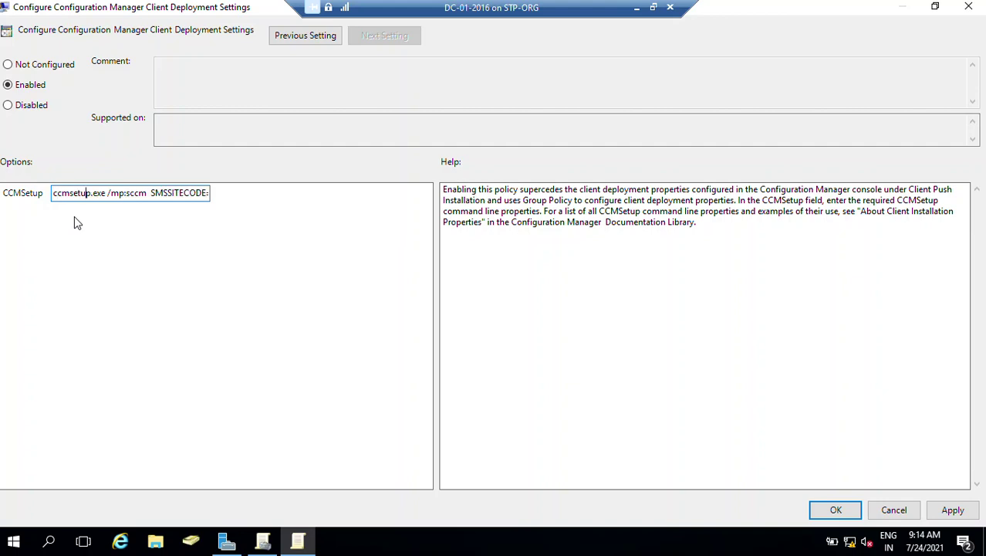
{"action": "key", "text": "Right"}
{"action": "key", "text": "Right"}
{"action": "key", "text": "Right"}
{"action": "key", "text": "Right"}
{"action": "key", "text": "Right"}
{"action": "key", "text": "Right"}
{"action": "key", "text": "Right"}
{"action": "key", "text": "Right"}
{"action": "key", "text": "Right"}
{"action": "key", "text": "Right"}
{"action": "key", "text": "Right"}
{"action": "key", "text": "BackSpace"}
{"action": "key", "text": "Right"}
{"action": "key", "text": "Right"}
{"action": "key", "text": "Right"}
{"action": "key", "text": "Right"}
{"action": "key", "text": "Right"}
{"action": "key", "text": "Right"}
{"action": "key", "text": "Right"}
{"action": "key", "text": "Right"}
{"action": "key", "text": "Right"}
{"action": "key", "text": "Right"}
{"action": "key", "text": "Right"}
{"action": "key", "text": "Right"}
{"action": "key", "text": "Right"}
{"action": "key", "text": "Right"}
{"action": "key", "text": "Right"}
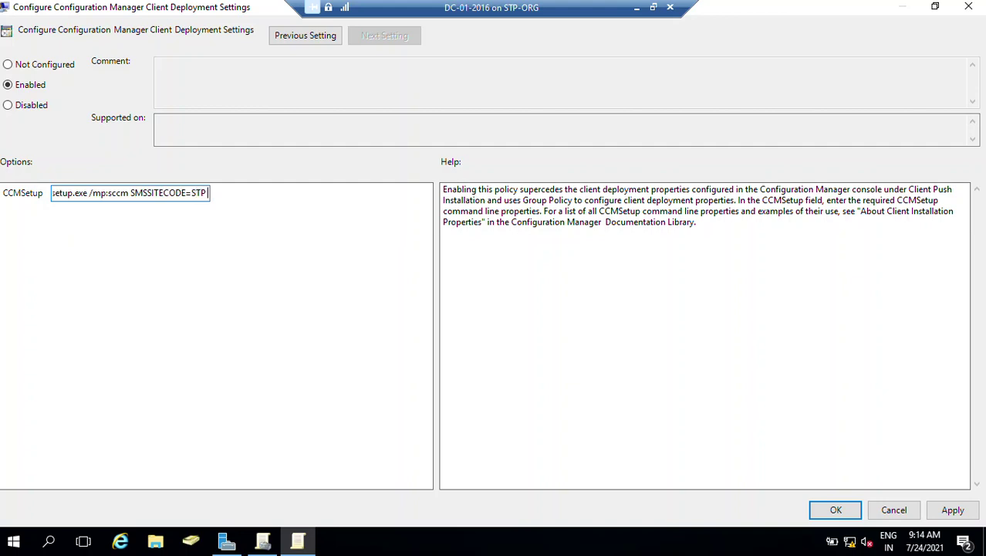
{"action": "key", "text": "BackSpace"}
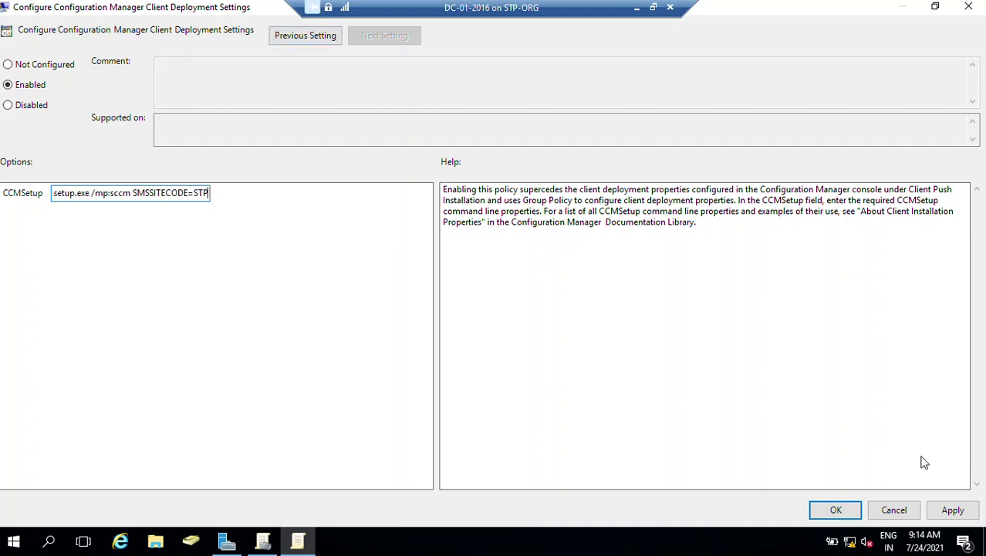
{"action": "left_click", "coordinate": [955, 513]}
{"action": "left_click", "coordinate": [836, 511]}
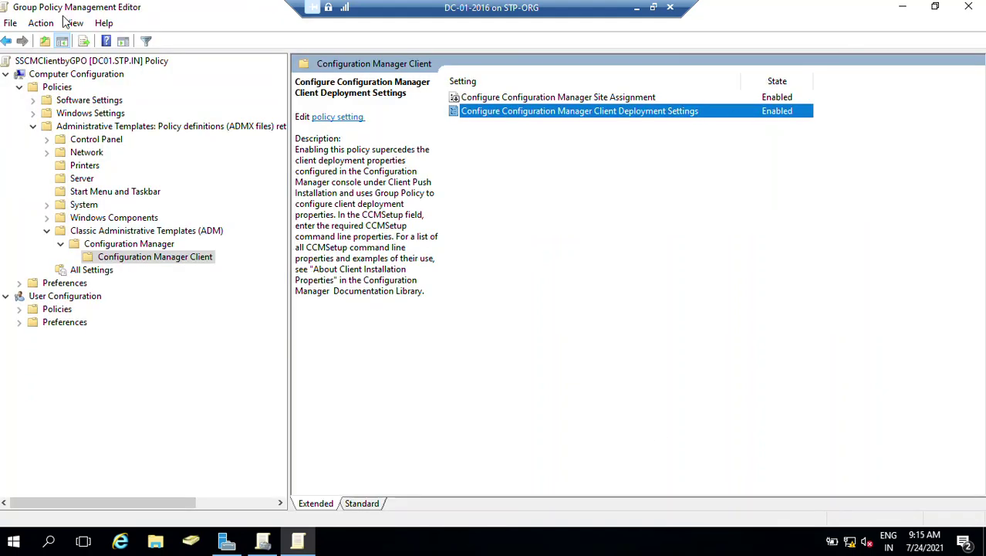
Expand Software Settings and start a new package under Software installation.
{"action": "left_click", "coordinate": [33, 127]}
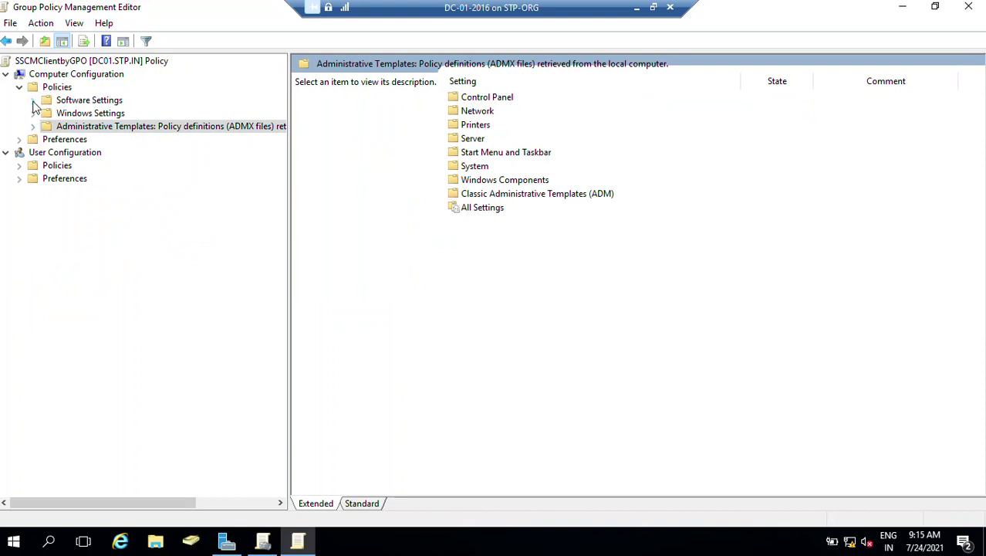
{"action": "left_click", "coordinate": [33, 100]}
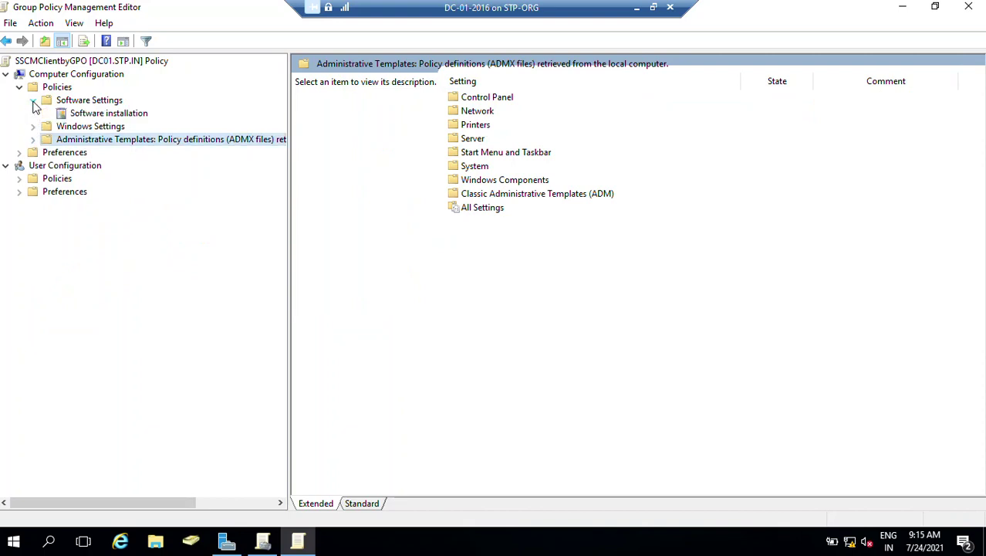
{"action": "left_click", "coordinate": [118, 116]}
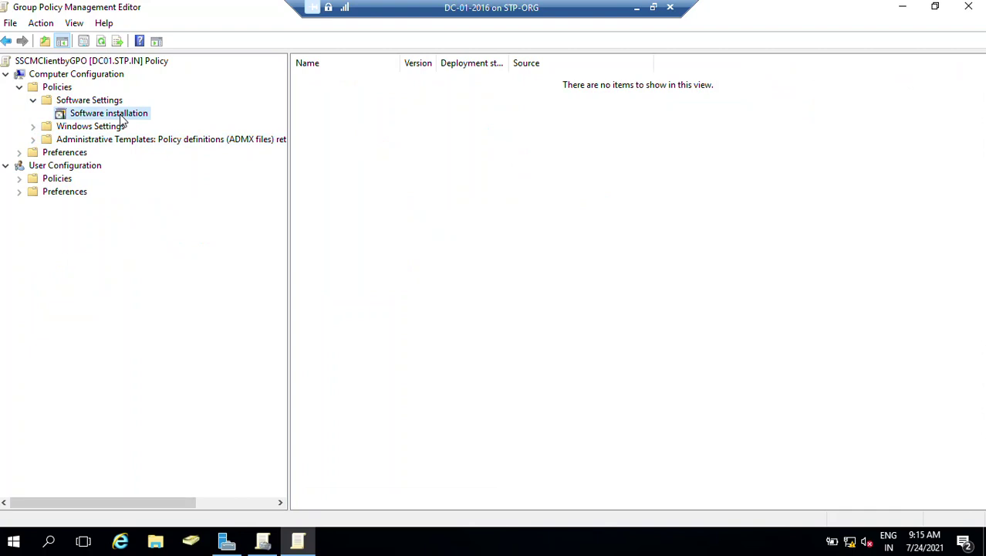
{"action": "right_click", "coordinate": [121, 121]}
{"action": "mouse_move", "coordinate": [155, 128]}
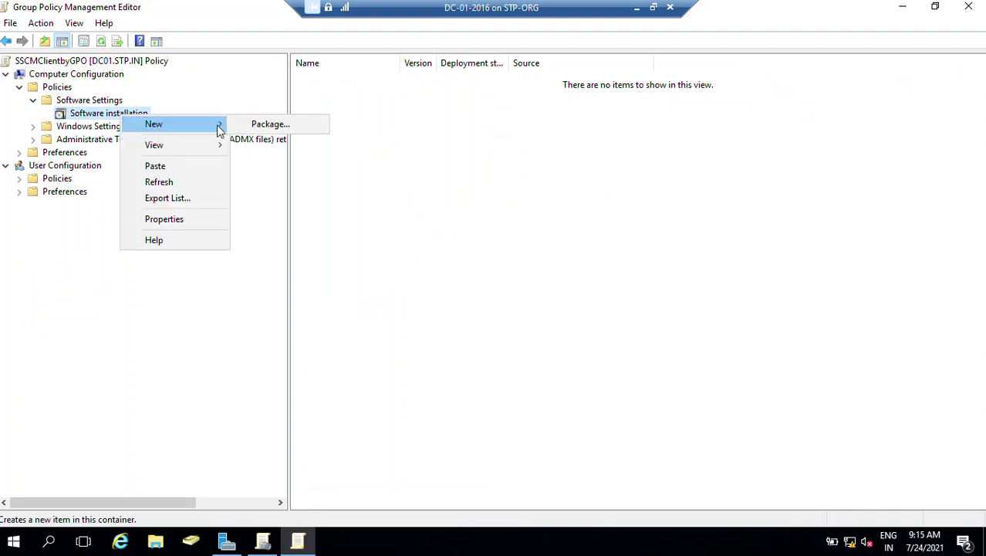
{"action": "left_click", "coordinate": [266, 127]}
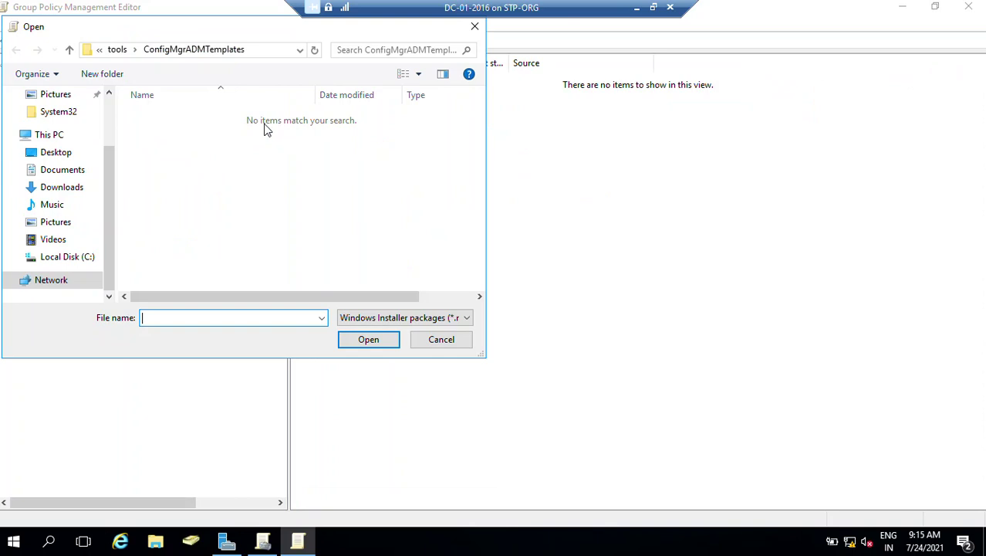
Add ccmsetup from \\SCCM\SCCM_Client as an Assigned package.
{"action": "type", "text": "\\\\SCCM"}
{"action": "key", "text": "Return"}
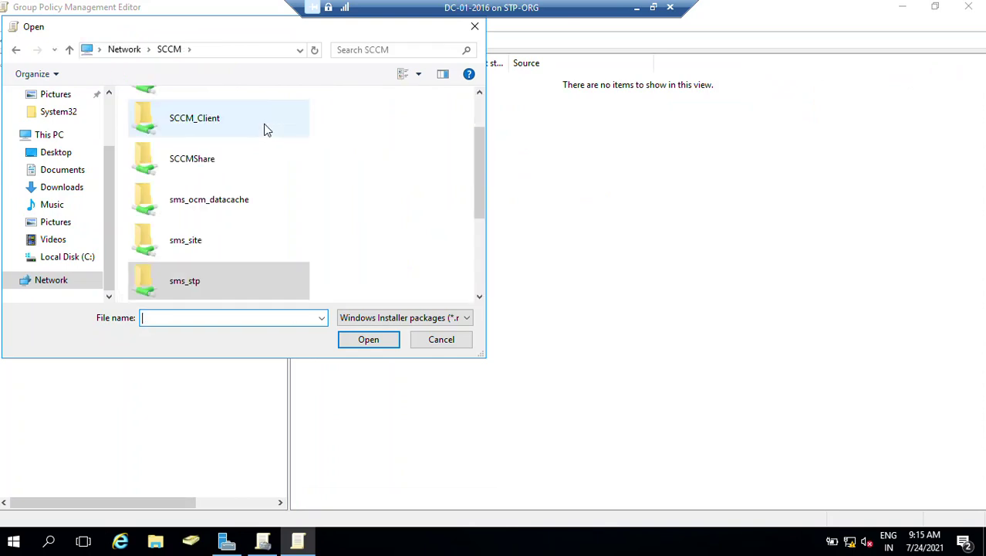
{"action": "double_click", "coordinate": [218, 123]}
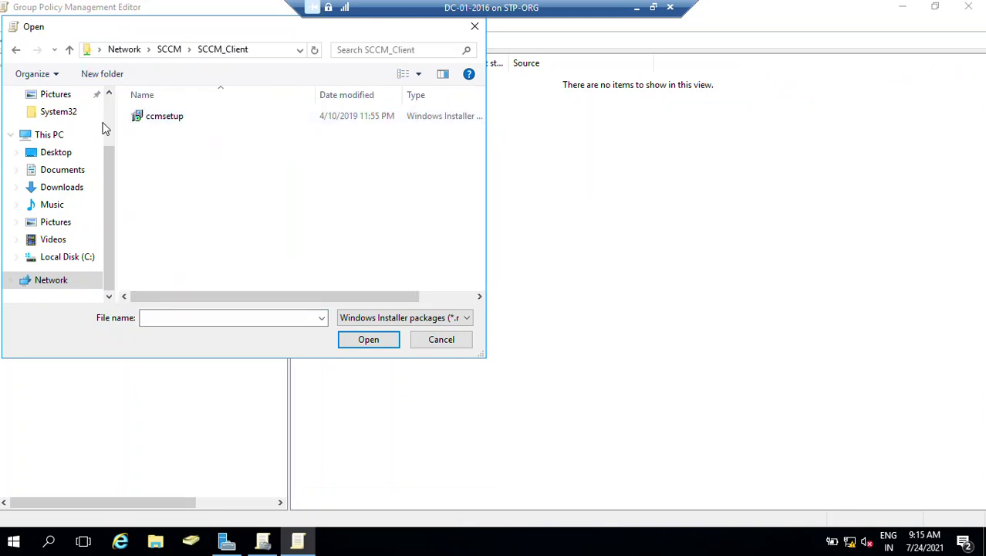
{"action": "left_click", "coordinate": [164, 119]}
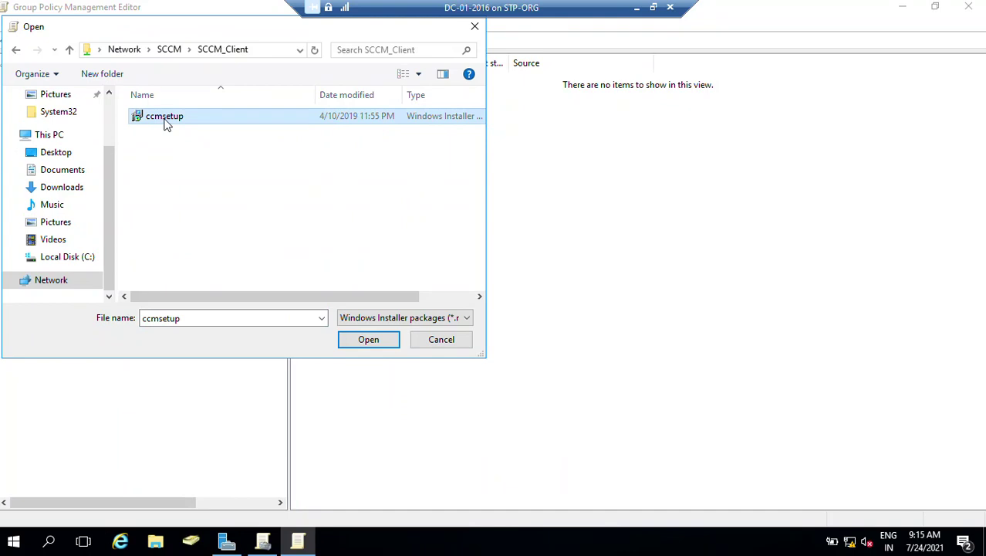
{"action": "left_click", "coordinate": [369, 340]}
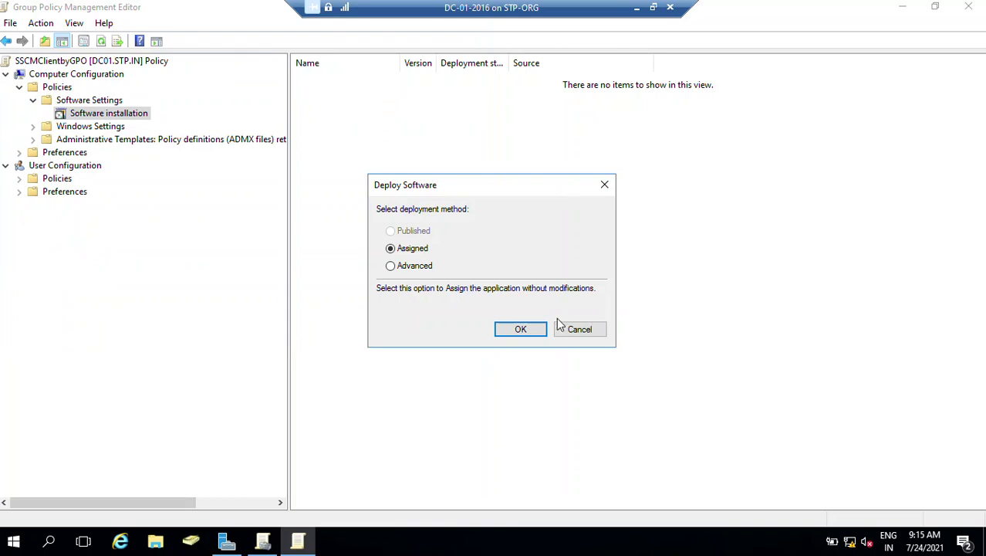
{"action": "left_click", "coordinate": [520, 331]}
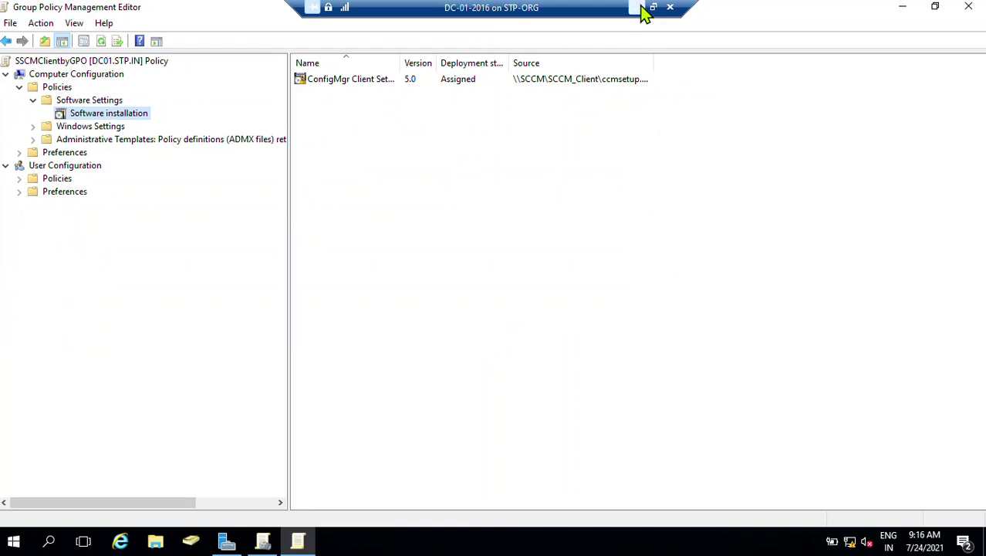
Minimise the open consoles and launch Command Prompt from the Start search.
{"action": "left_click", "coordinate": [908, 11]}
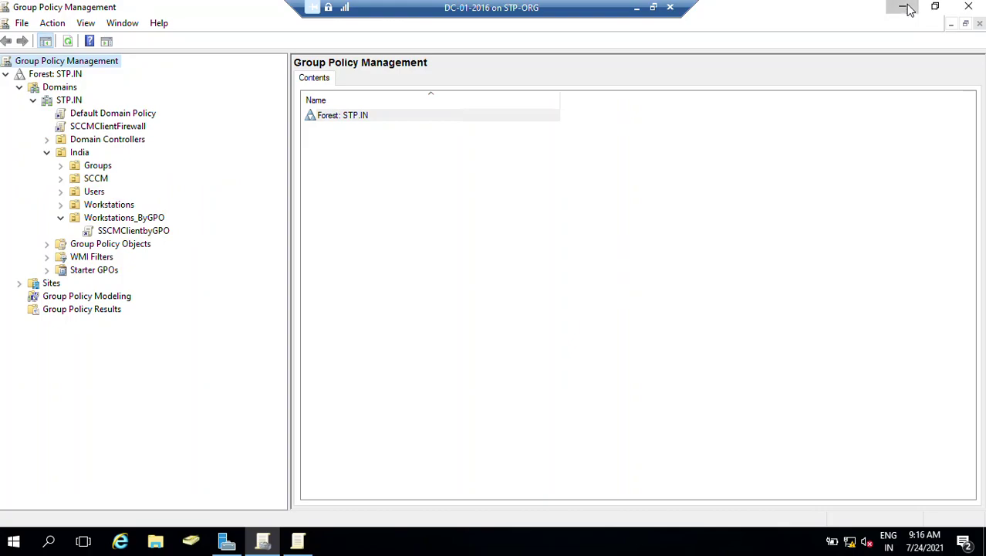
{"action": "left_click", "coordinate": [908, 11]}
{"action": "left_click", "coordinate": [904, 7]}
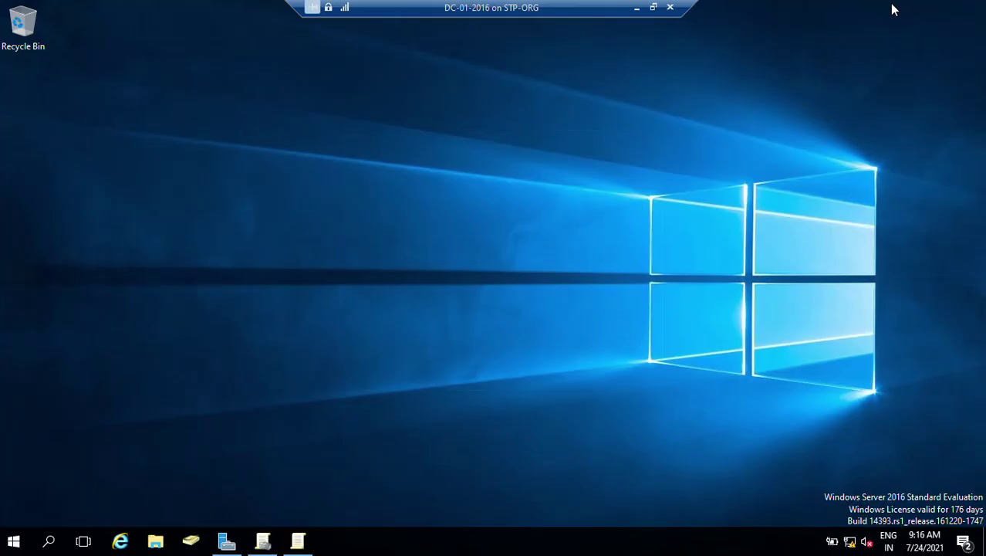
{"action": "left_click", "coordinate": [14, 544]}
{"action": "type", "text": "CMD"}
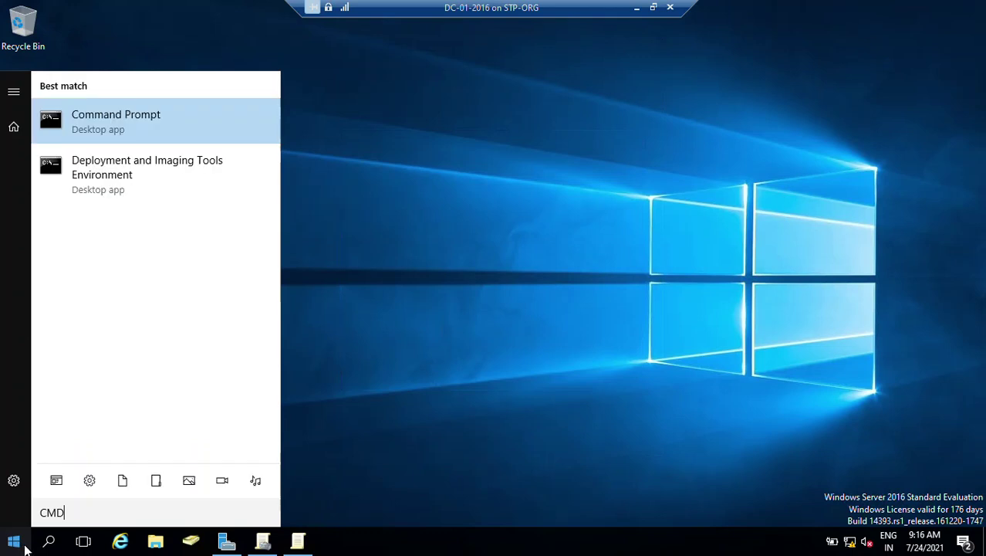
{"action": "left_click", "coordinate": [95, 136]}
Run GPUPDATE /FORCE and minimise the Command Prompt window.
{"action": "type", "text": "GPUPD"}
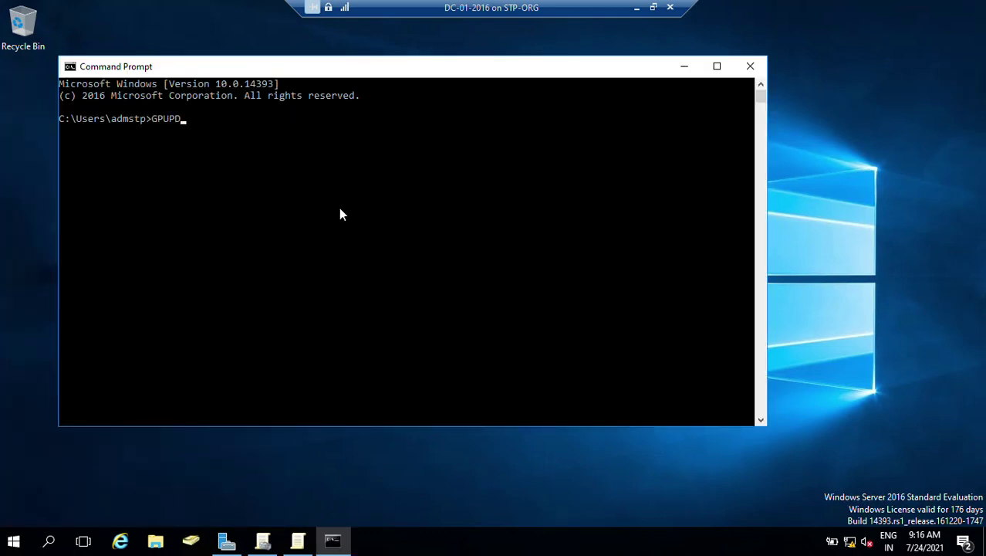
{"action": "type", "text": "ATE /FORCE"}
{"action": "key", "text": "Return"}
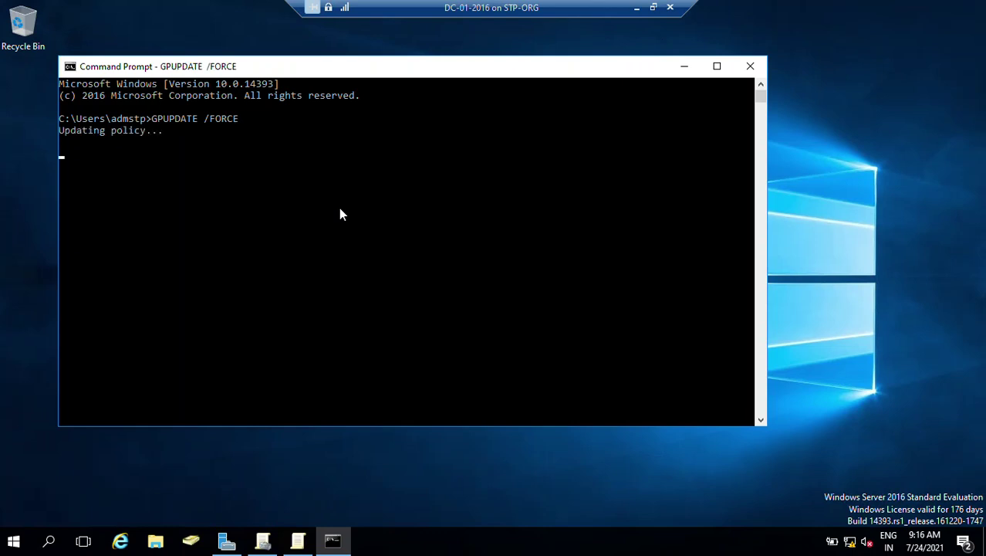
{"action": "left_click", "coordinate": [684, 66]}
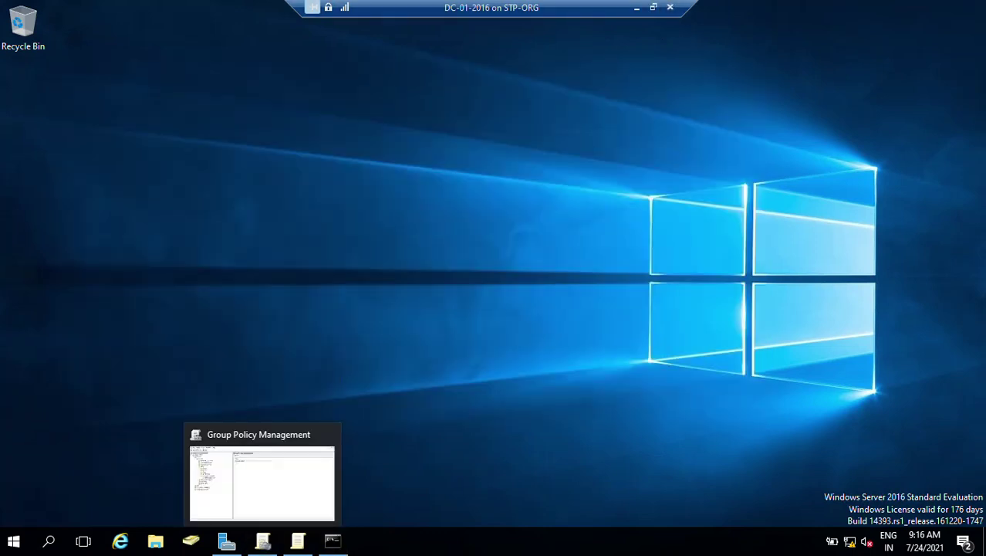
Restore Group Policy Management and expand Workstations_ByGPO to view its linked policy.
{"action": "left_click", "coordinate": [262, 540]}
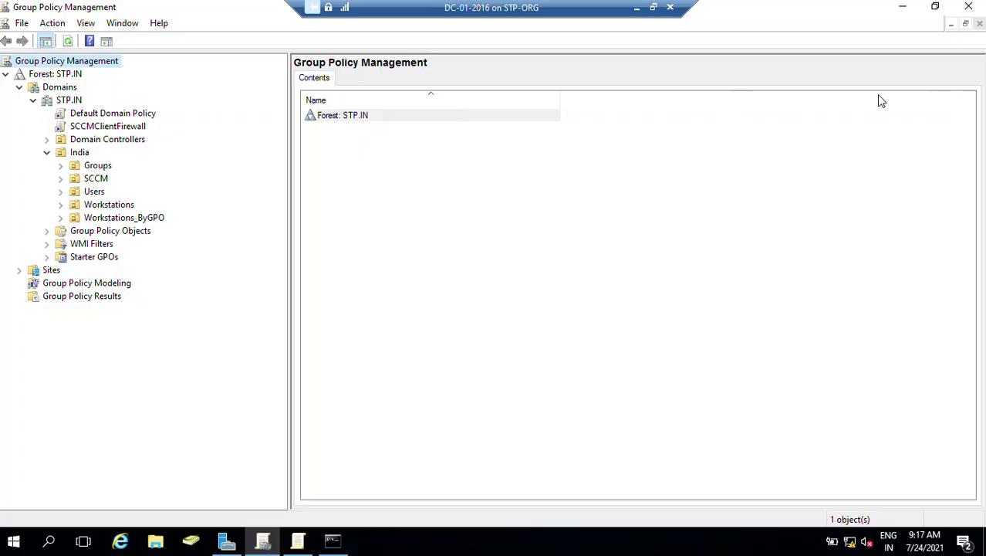
{"action": "left_click", "coordinate": [905, 10]}
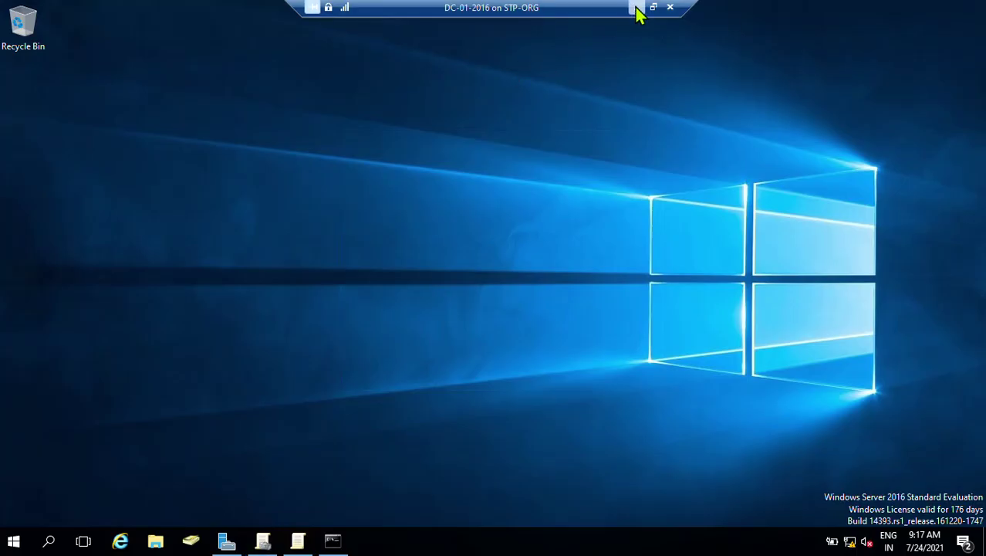
{"action": "left_click", "coordinate": [263, 541]}
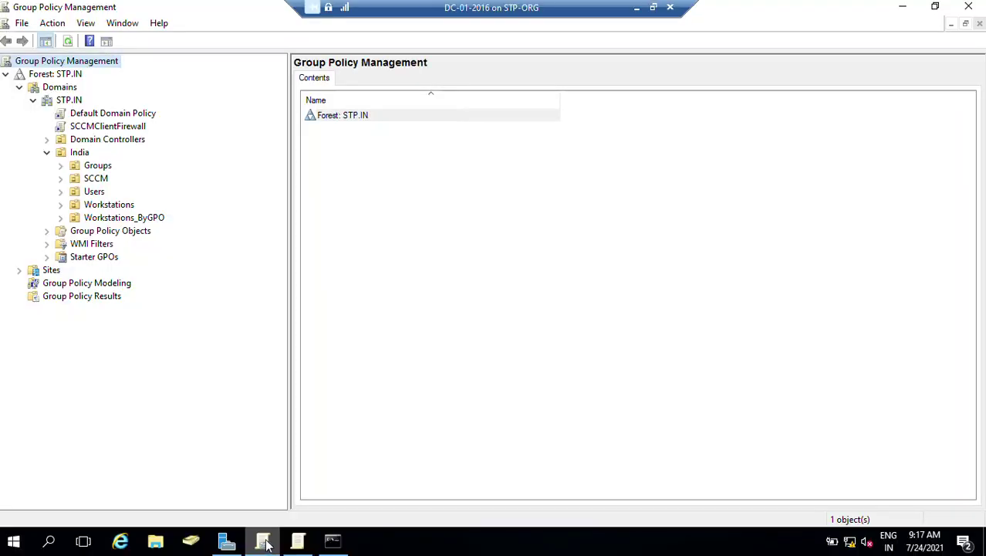
{"action": "left_click", "coordinate": [61, 219]}
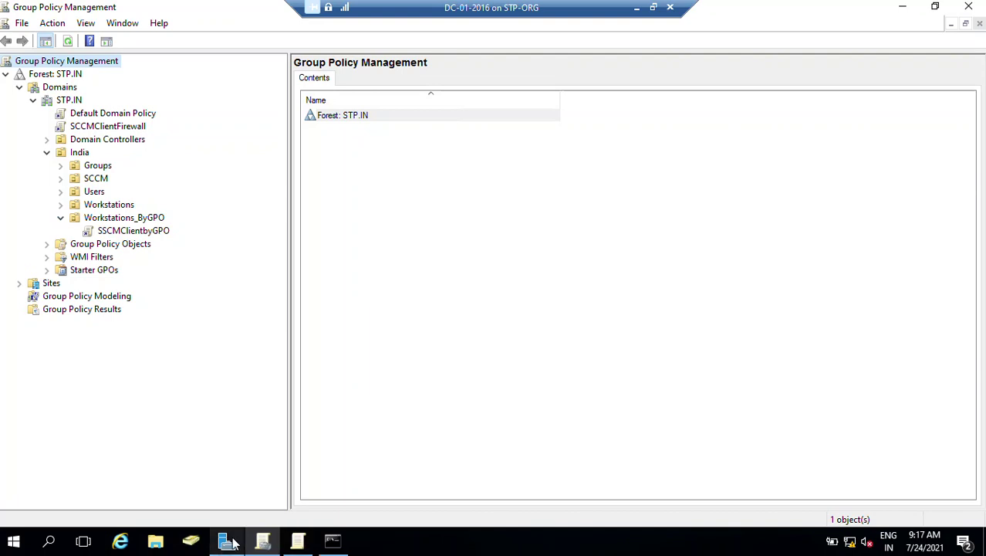
Confirm WIN10-PC02 is listed in Workstations_ByGPO in Active Directory Users and Computers.
{"action": "left_click", "coordinate": [191, 543]}
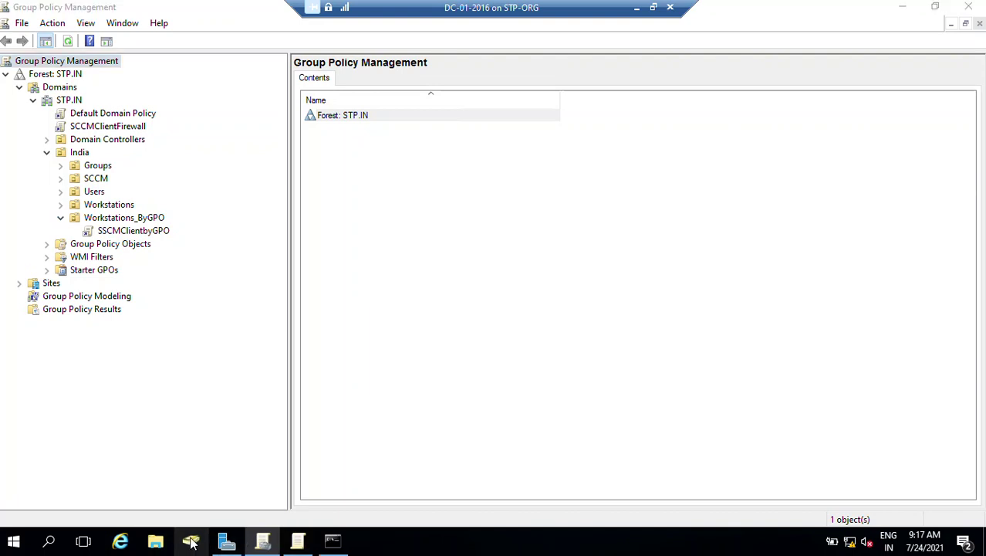
{"action": "left_click", "coordinate": [191, 543]}
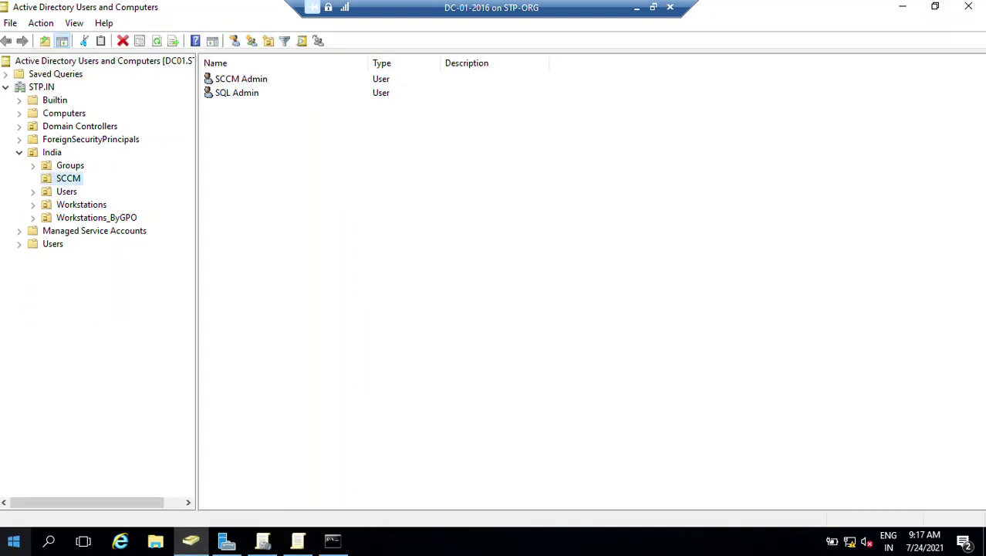
{"action": "left_click", "coordinate": [90, 220]}
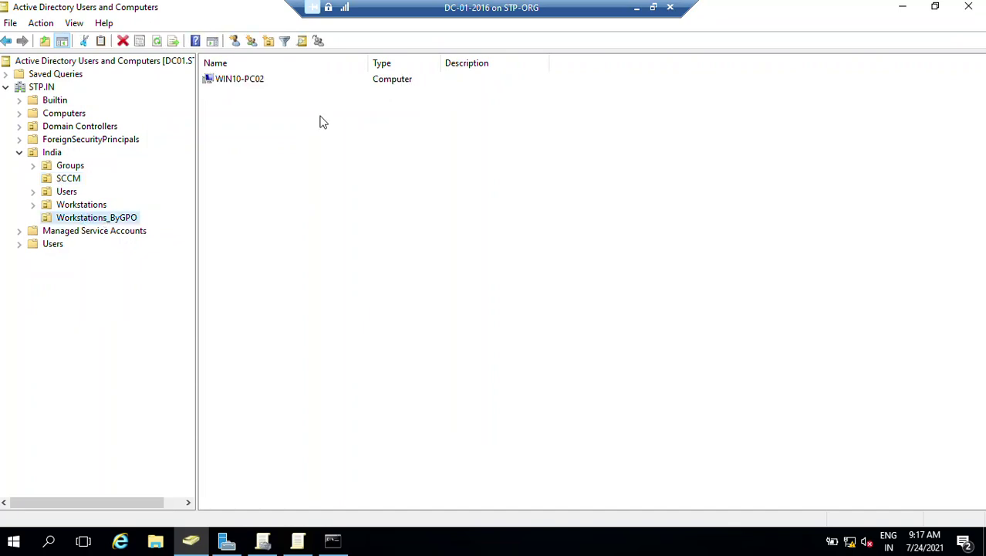
{"action": "left_click", "coordinate": [240, 81]}
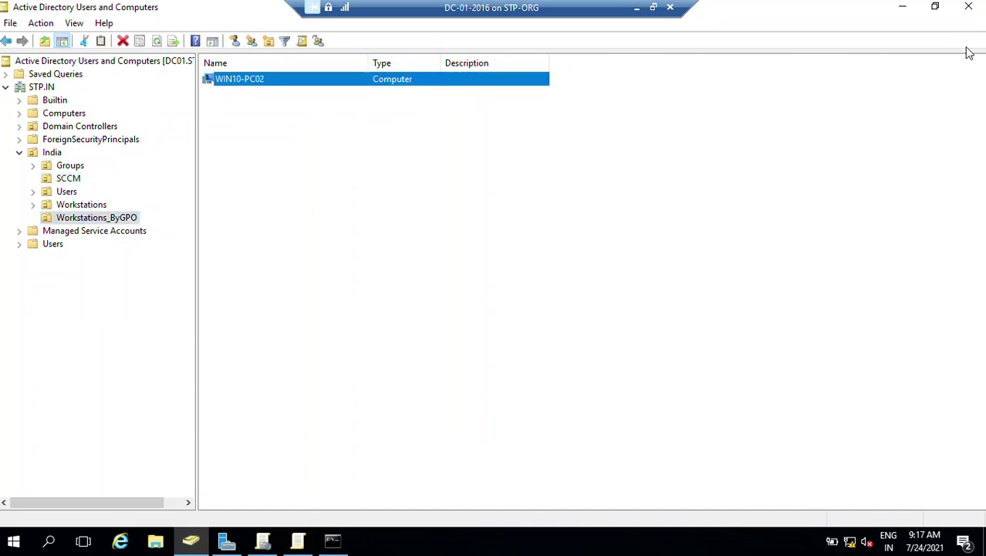
{"action": "left_click", "coordinate": [902, 7]}
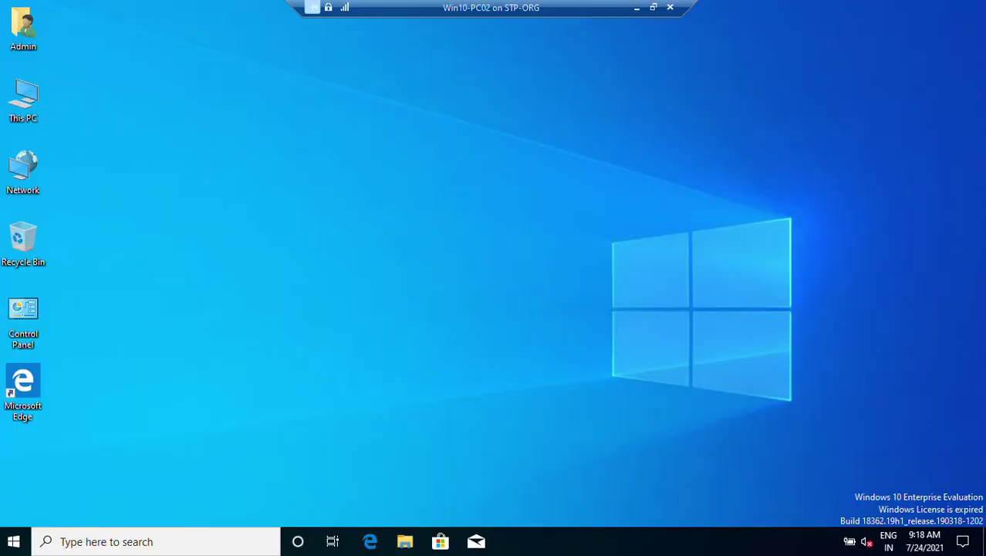
Open Command Prompt on the Windows 10 PC and check its hostname.
{"action": "left_click", "coordinate": [7, 542]}
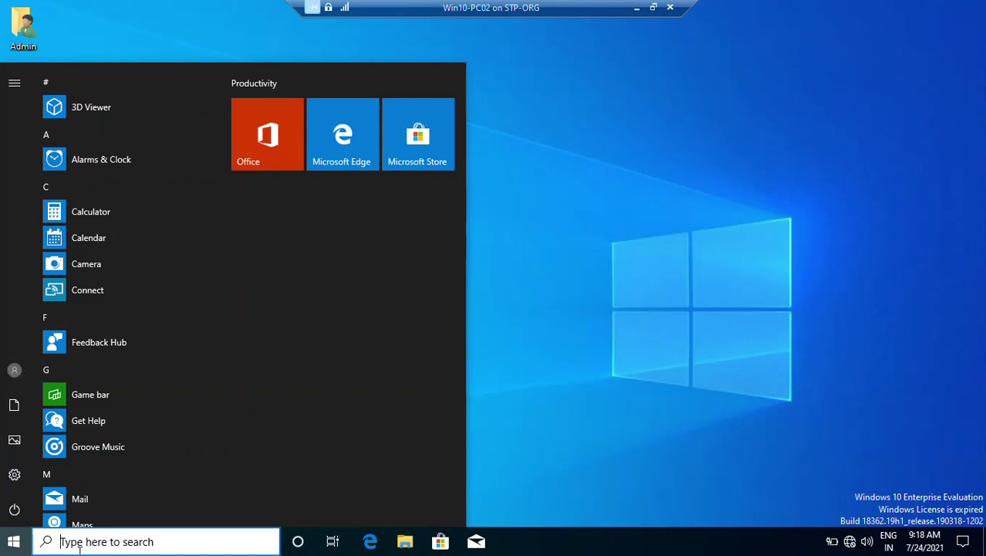
{"action": "type", "text": "cMD"}
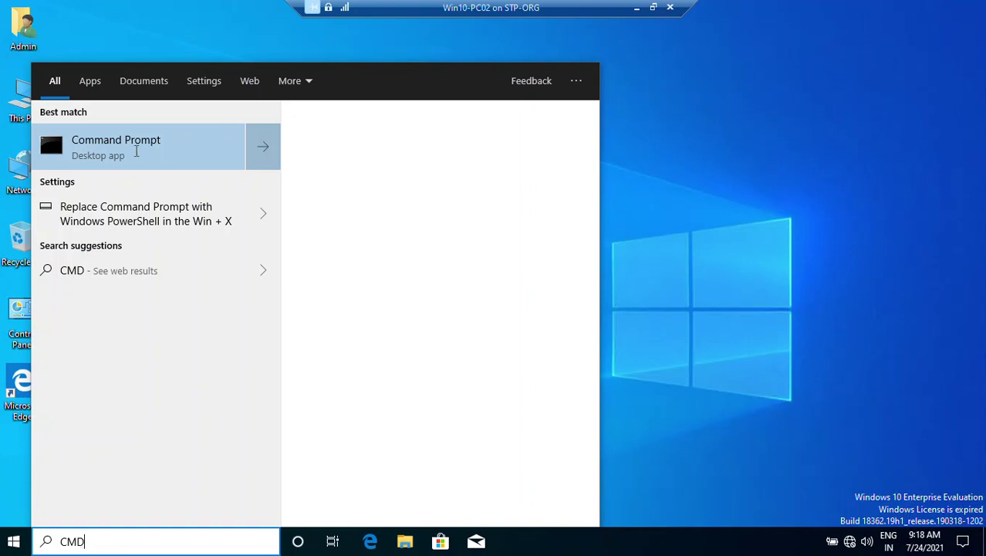
{"action": "key", "text": "Return"}
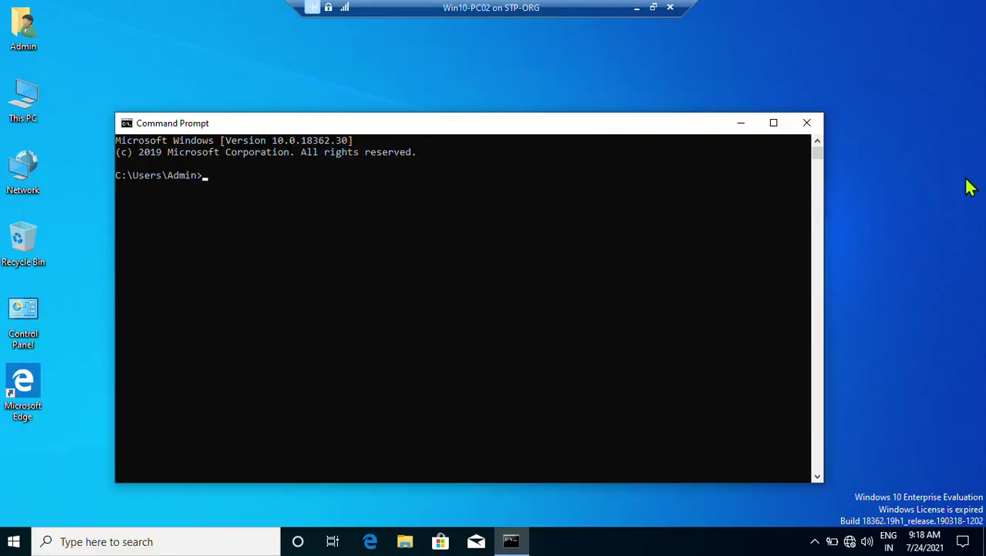
{"action": "left_click", "coordinate": [258, 269]}
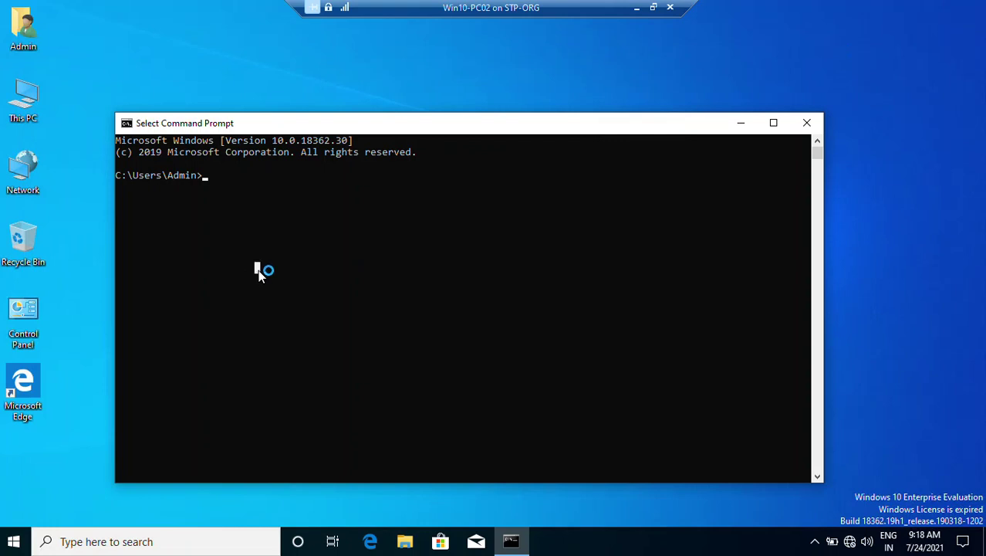
{"action": "type", "text": "HOS"}
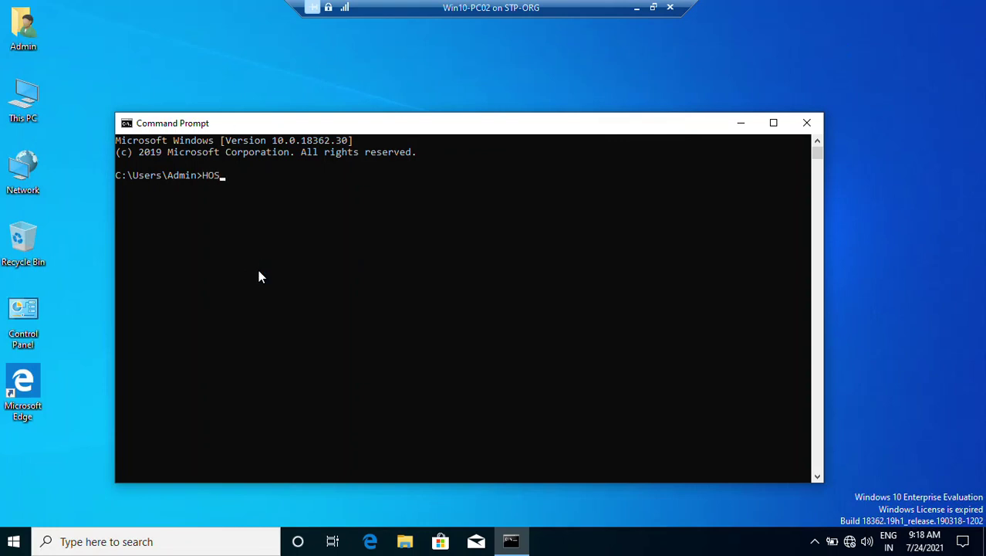
{"action": "type", "text": "TNAME"}
{"action": "key", "text": "Return"}
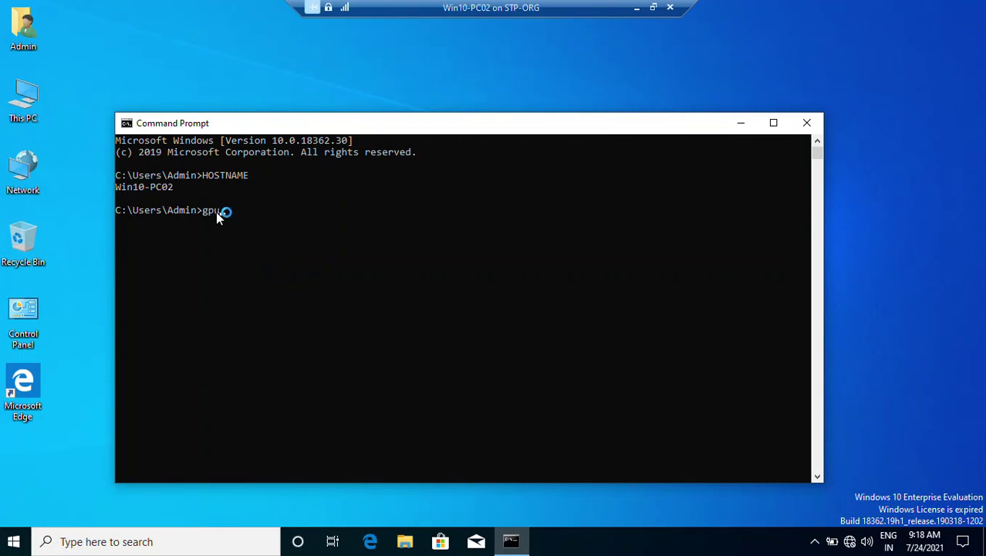
Run gpupdate /force, accept the restart with y, and dismiss the sign-out notice.
{"action": "type", "text": "gpupdate "}
{"action": "type", "text": "==="}
{"action": "key", "text": "BackSpace"}
{"action": "key", "text": "BackSpace"}
{"action": "key", "text": "BackSpace"}
{"action": "key", "text": "BackSpace"}
{"action": "type", "text": "/fore"}
{"action": "key", "text": "BackSpace"}
{"action": "type", "text": "ce"}
{"action": "key", "text": "Return"}
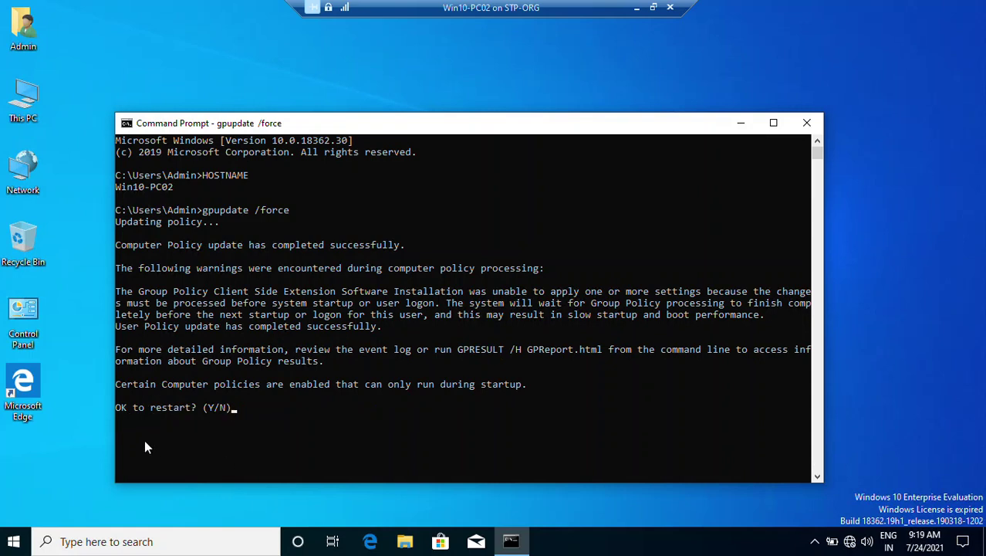
{"action": "type", "text": "y"}
{"action": "key", "text": "Return"}
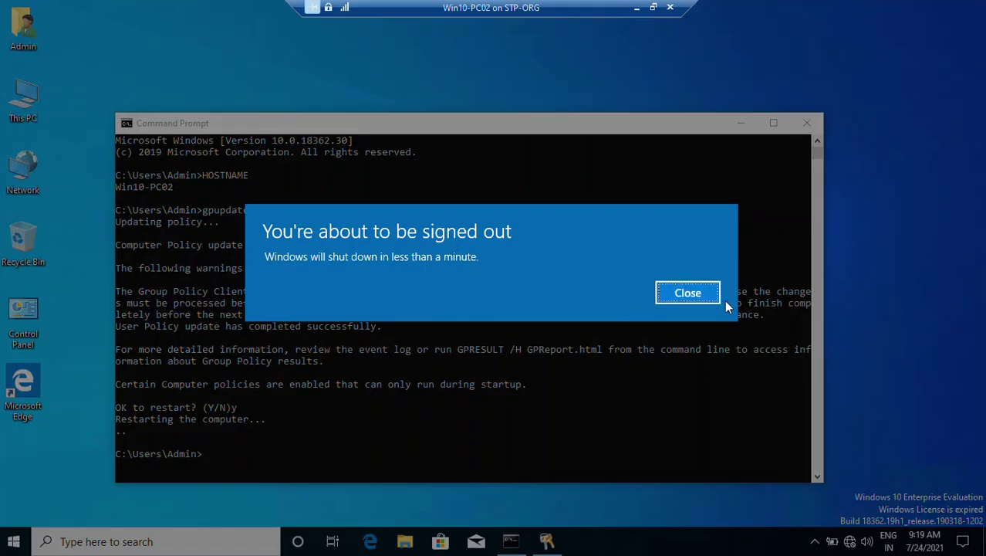
{"action": "left_click", "coordinate": [697, 294]}
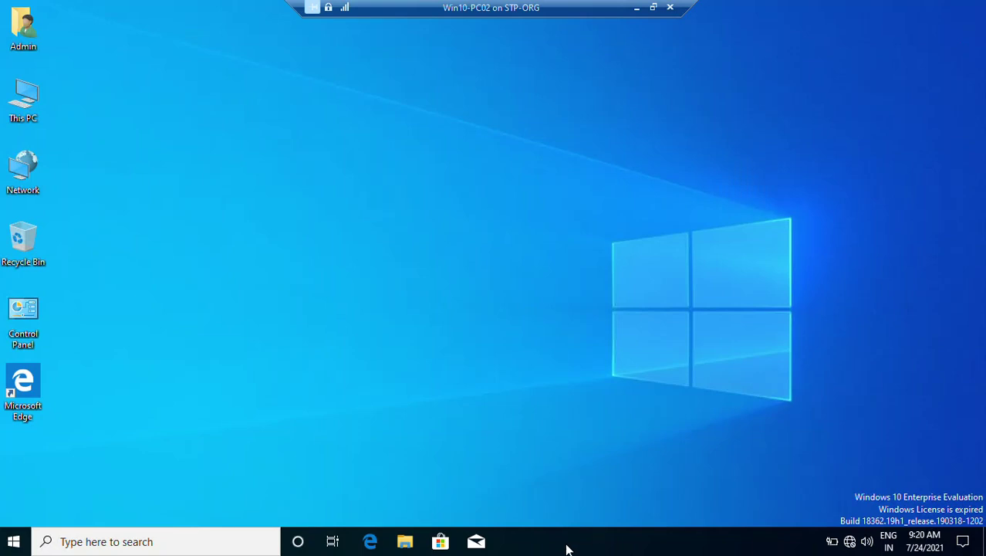
Open Task Manager's full process list and locate ccmsetup.exe (32 bit) running.
{"action": "right_click", "coordinate": [564, 548]}
{"action": "left_click", "coordinate": [638, 471]}
{"action": "left_click", "coordinate": [317, 103]}
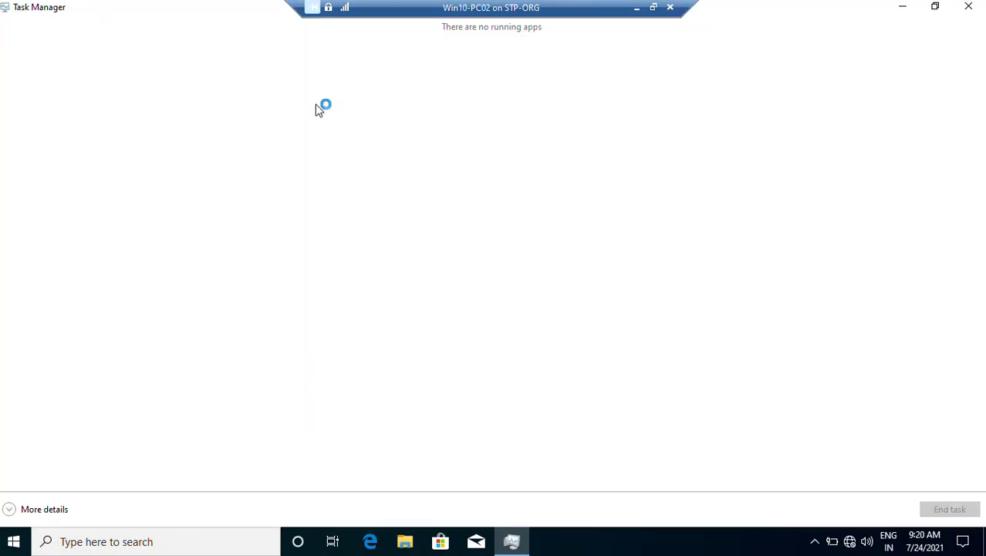
{"action": "left_click", "coordinate": [46, 511]}
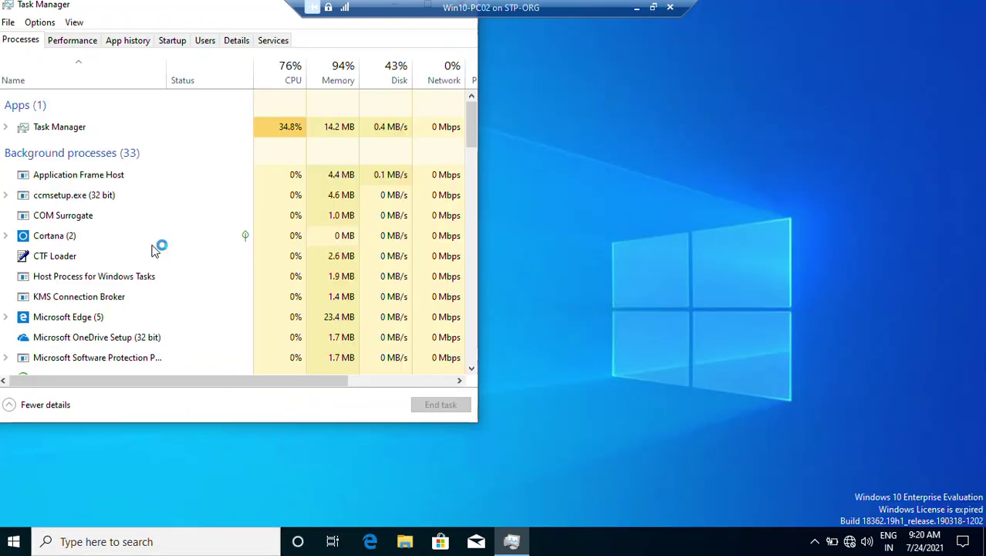
{"action": "left_click", "coordinate": [73, 202]}
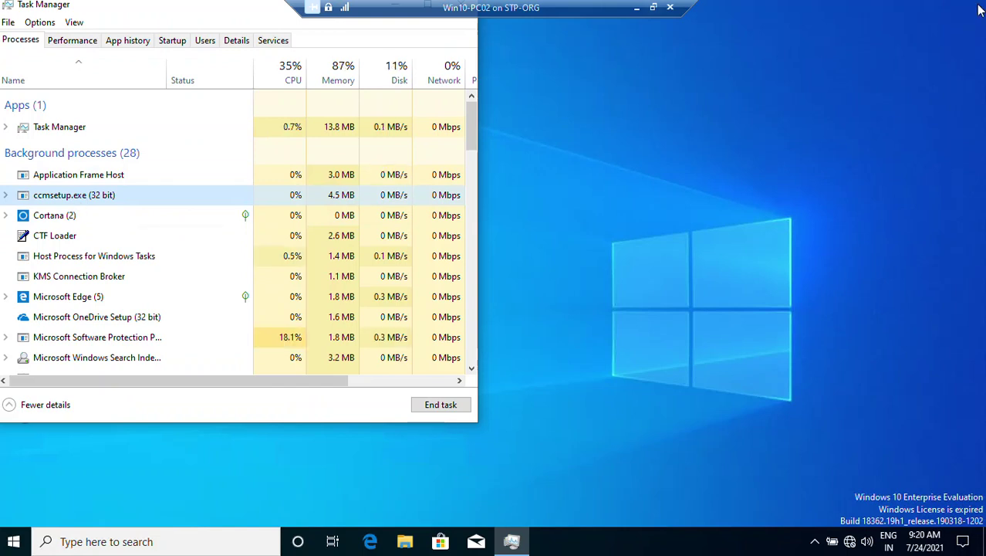
{"action": "left_click", "coordinate": [13, 544]}
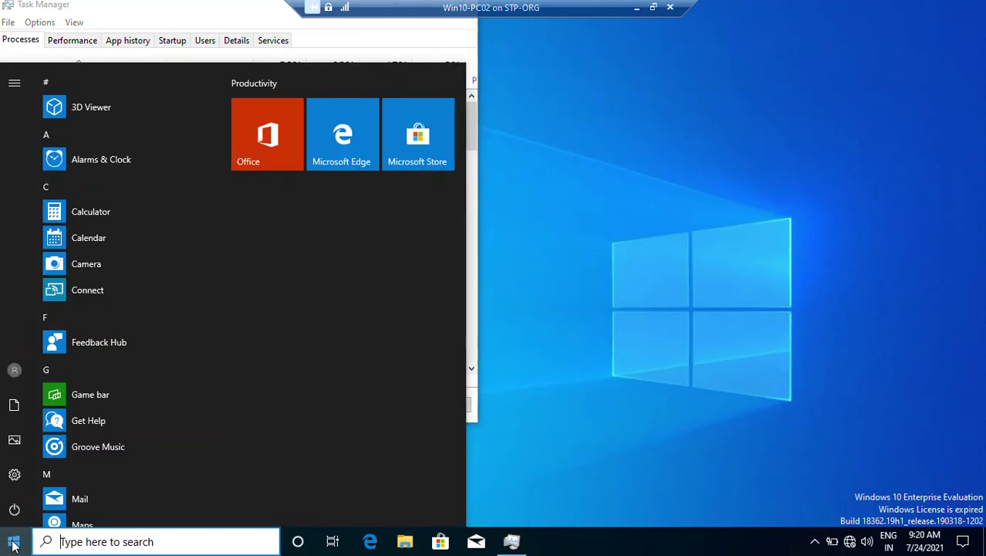
Open the \\sccm network share, signing in with the domain username and password.
{"action": "type", "text": "\\\\s"}
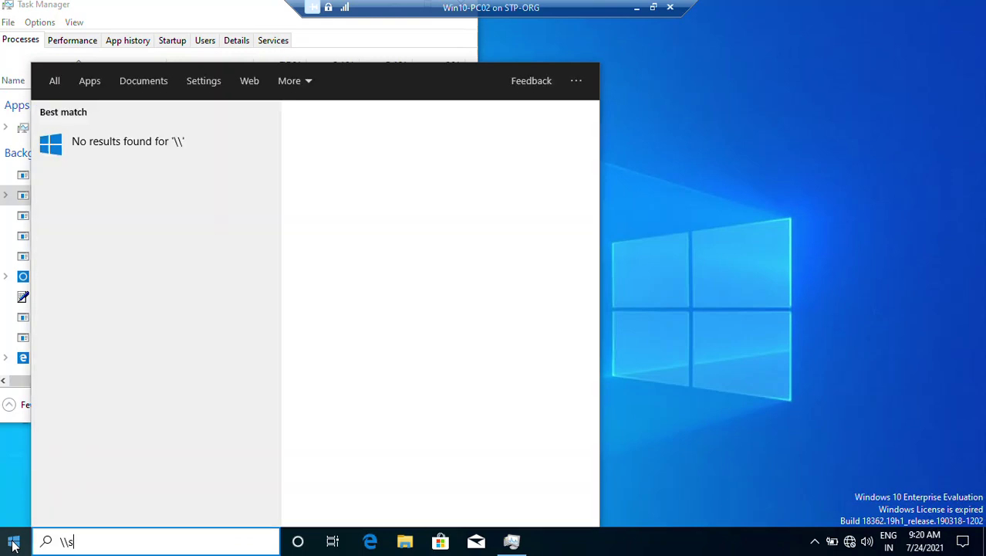
{"action": "type", "text": "ccm"}
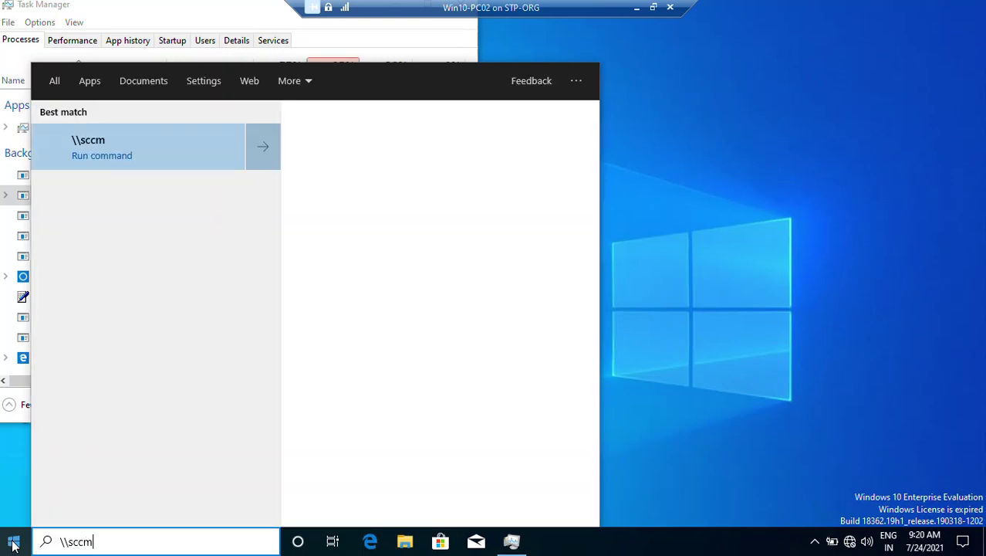
{"action": "key", "text": "Return"}
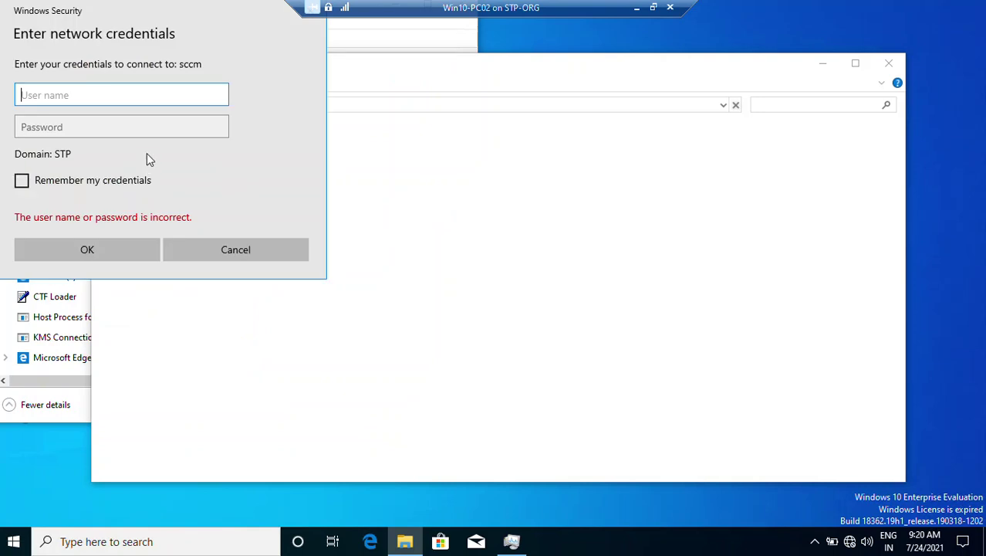
{"action": "type", "text": "ad"}
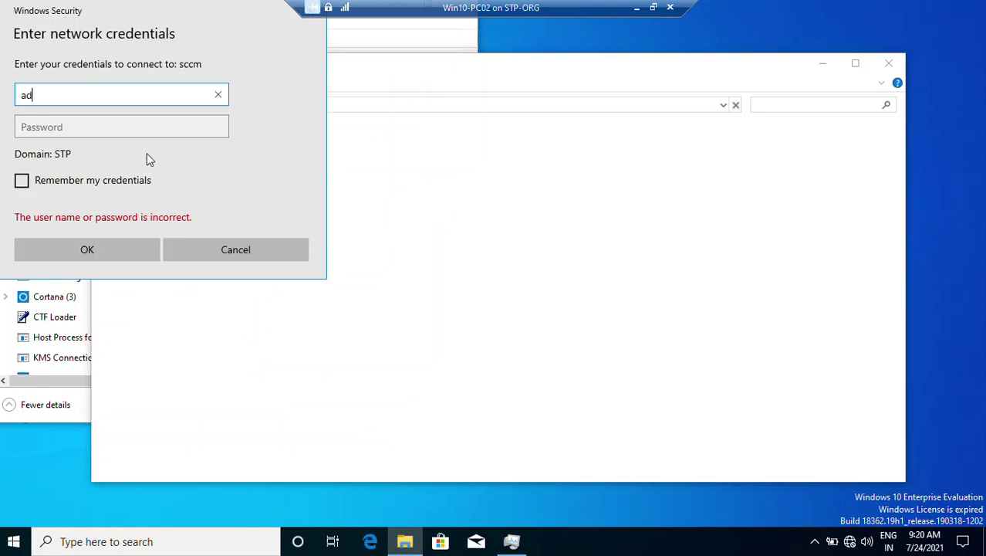
{"action": "type", "text": "mstp"}
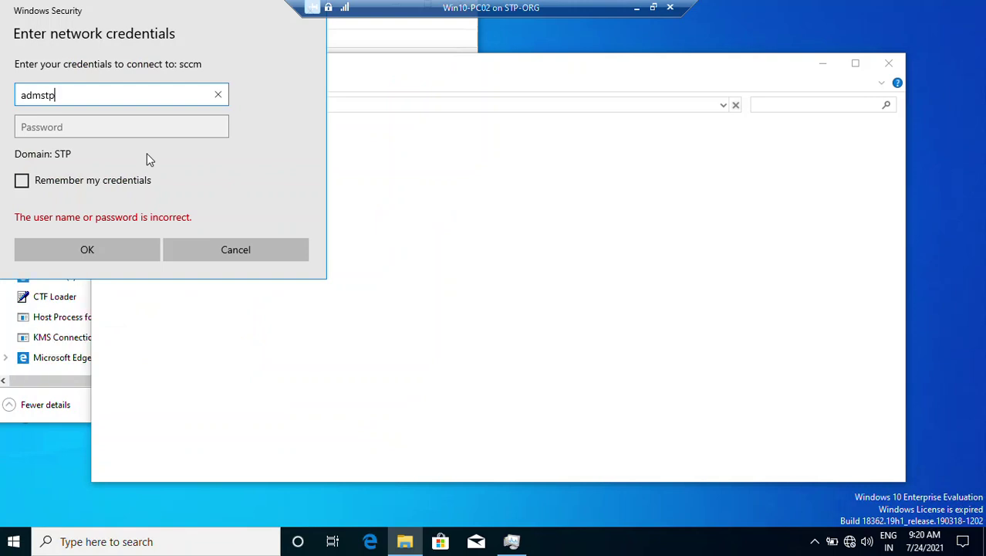
{"action": "key", "text": "Tab"}
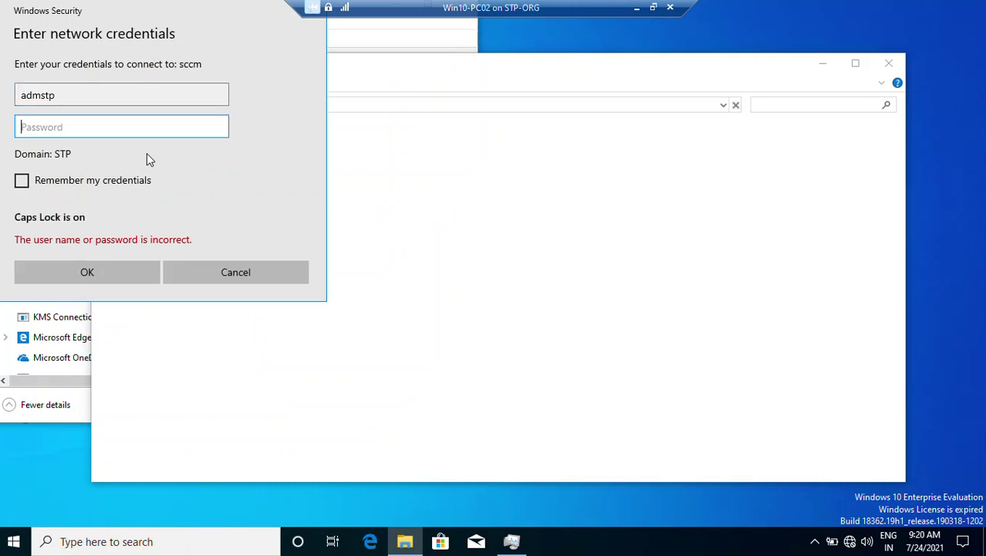
{"action": "key", "text": "Caps_Lock"}
{"action": "type", "text": "••••••"}
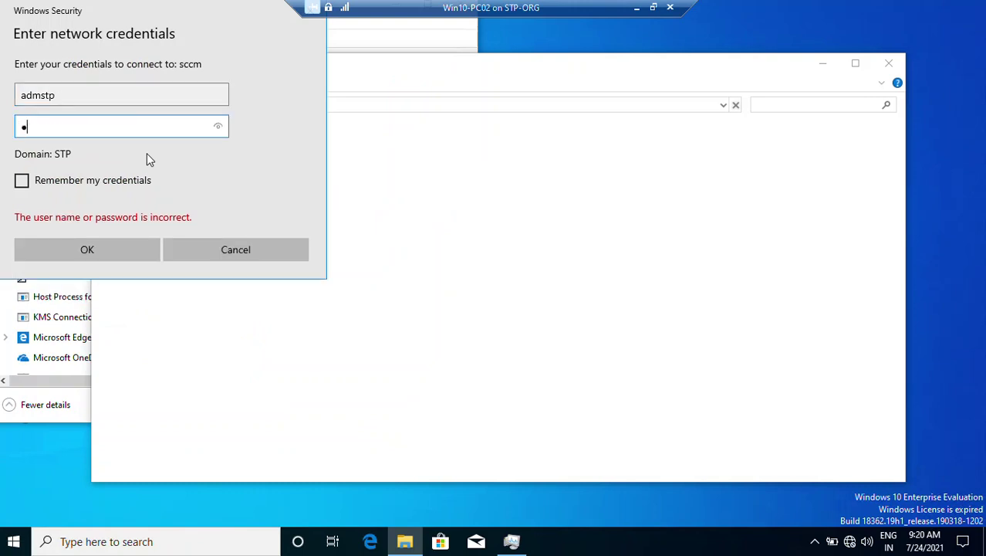
{"action": "type", "text": "•••••"}
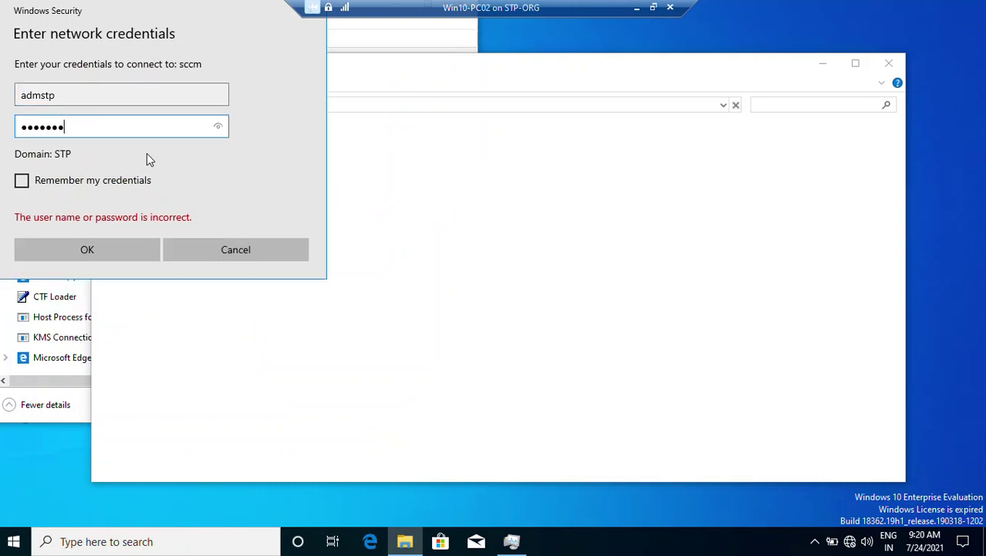
{"action": "key", "text": "Return"}
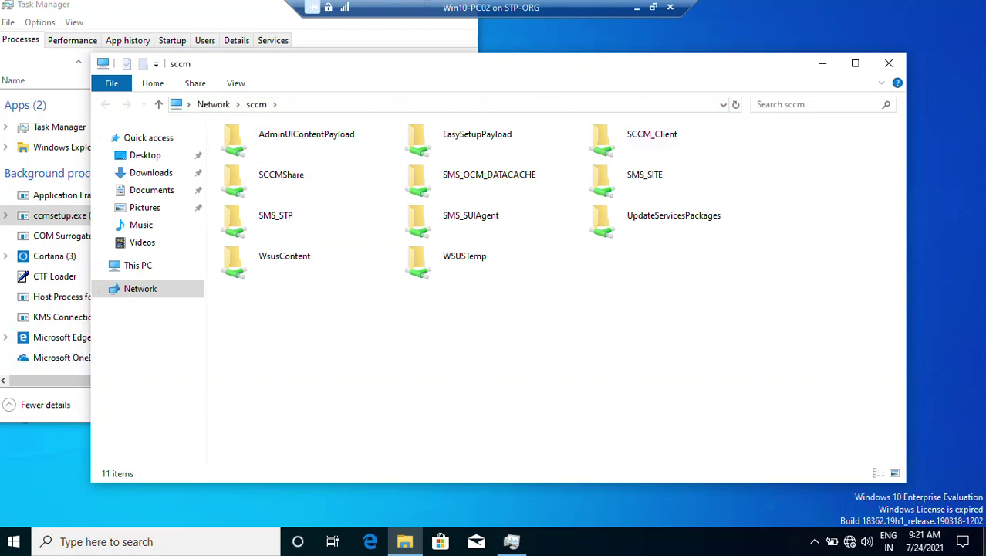
Open SMS_STP\tools on the sccm share and launch cmtrace.
{"action": "left_click", "coordinate": [288, 222]}
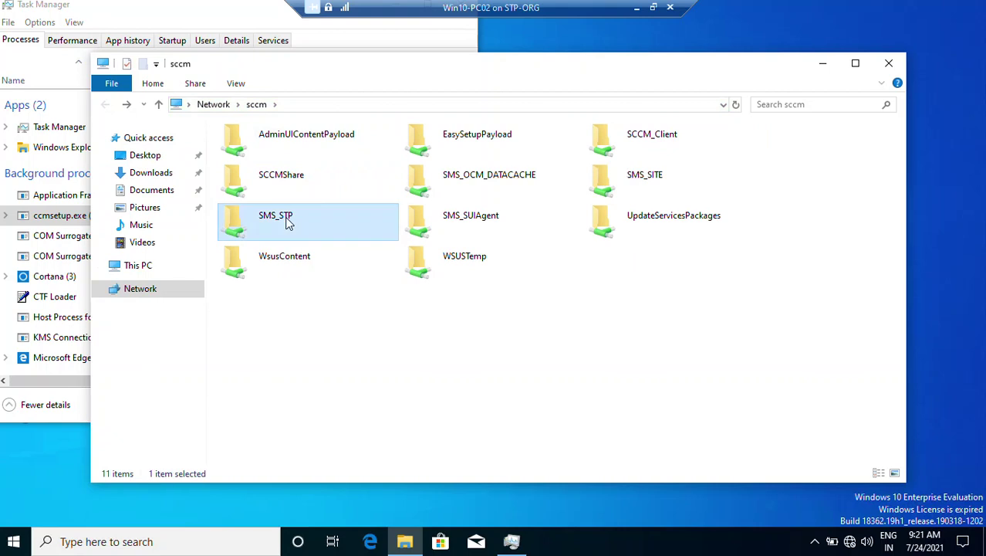
{"action": "double_click", "coordinate": [287, 223]}
{"action": "scroll", "coordinate": [323, 341], "scroll_direction": "down", "scroll_amount": 2}
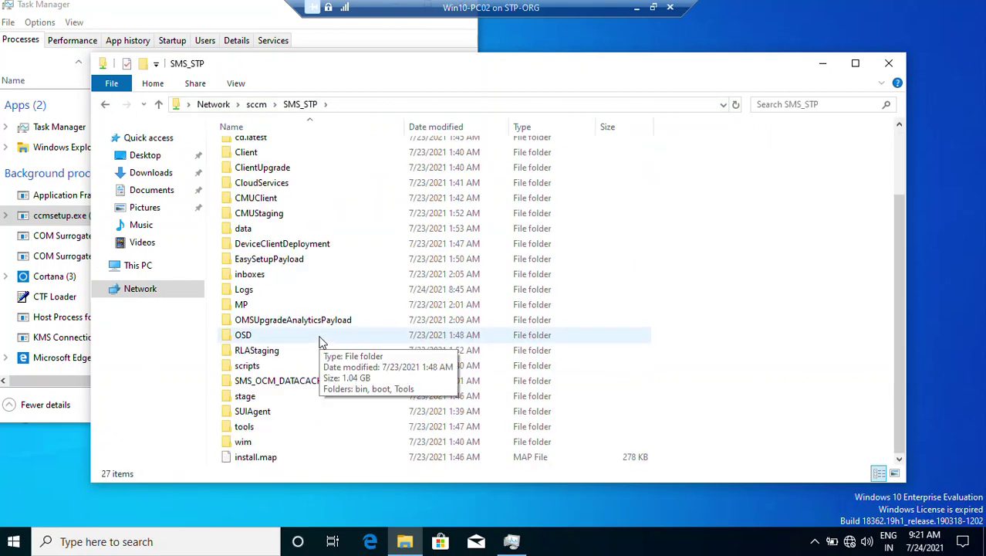
{"action": "double_click", "coordinate": [255, 431]}
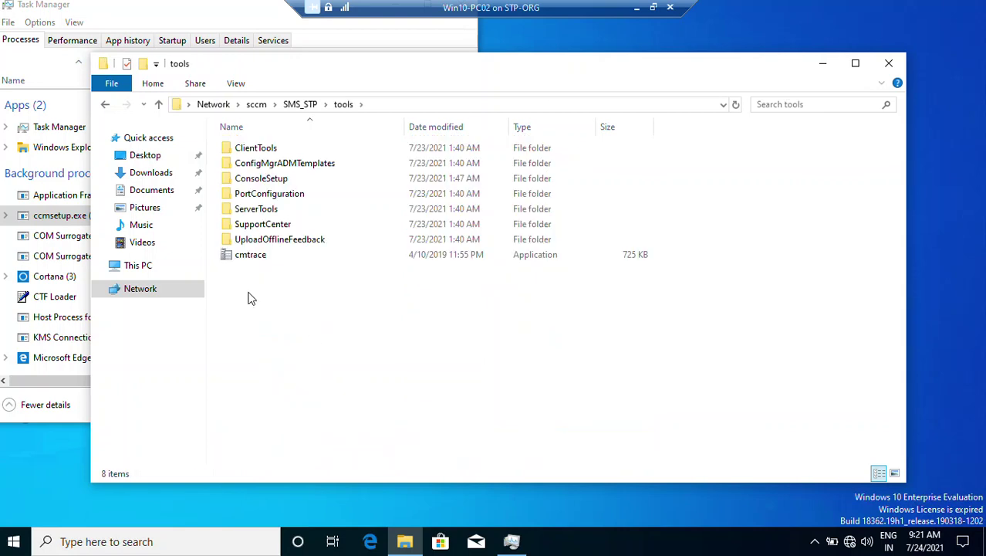
{"action": "double_click", "coordinate": [249, 256]}
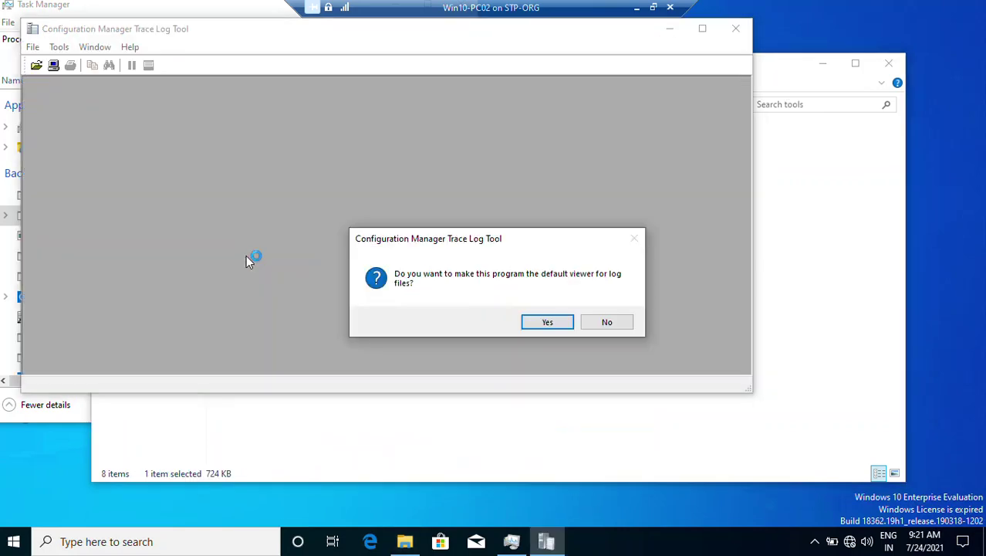
Answer CMTrace's default-viewer prompt and start opening a log, browsing to Local Disk (C:).
{"action": "left_click", "coordinate": [540, 323]}
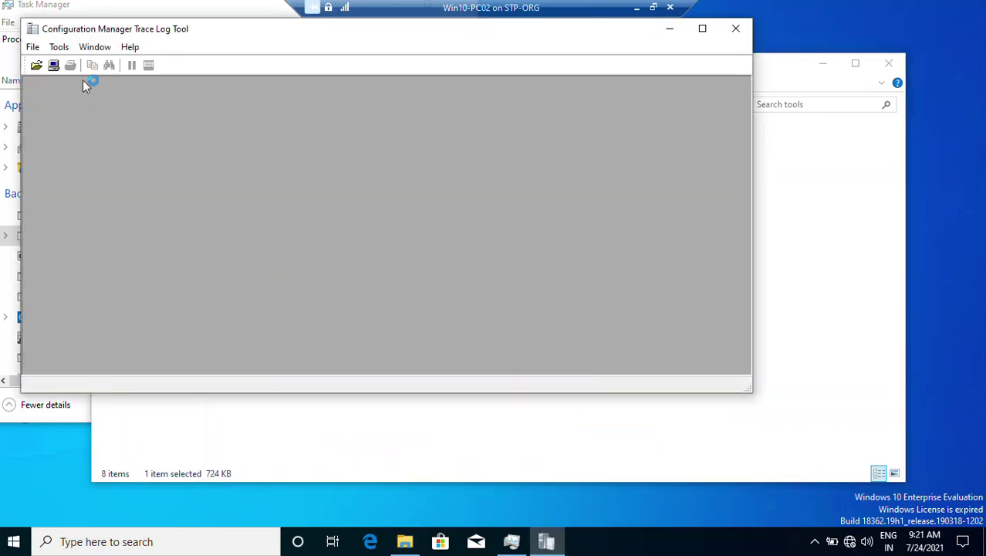
{"action": "left_click", "coordinate": [35, 46]}
{"action": "left_click", "coordinate": [54, 65]}
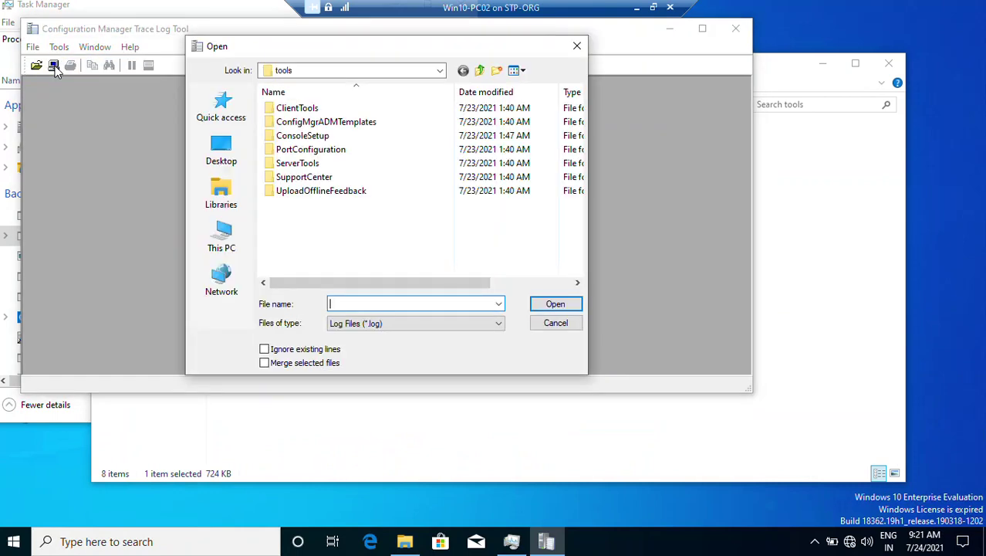
{"action": "left_click", "coordinate": [220, 228]}
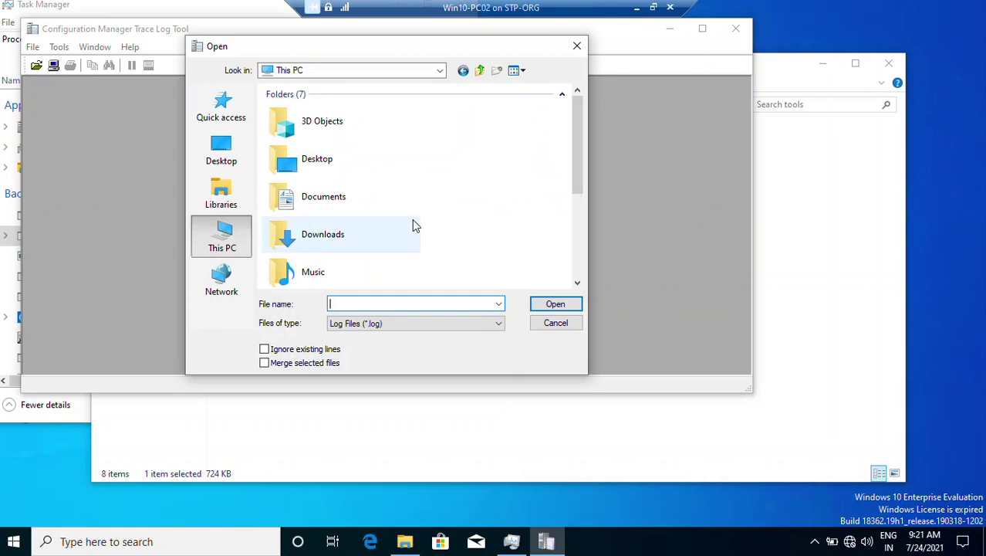
{"action": "scroll", "coordinate": [412, 224], "scroll_direction": "down", "scroll_amount": 3}
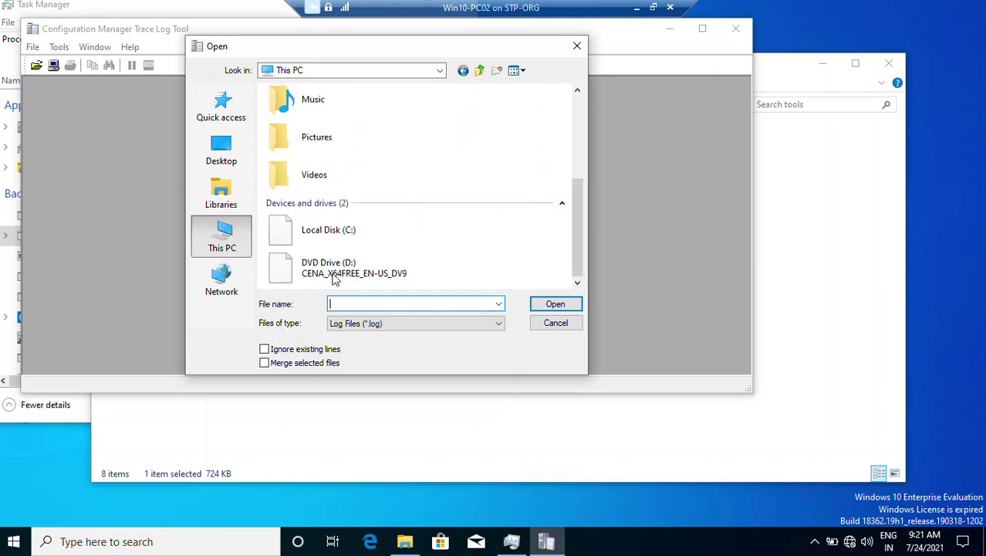
{"action": "double_click", "coordinate": [319, 234]}
Browse into C:\Windows\ccmsetup\Logs, granting folder access and UAC approval, and open ccmsetup.log.
{"action": "double_click", "coordinate": [293, 164]}
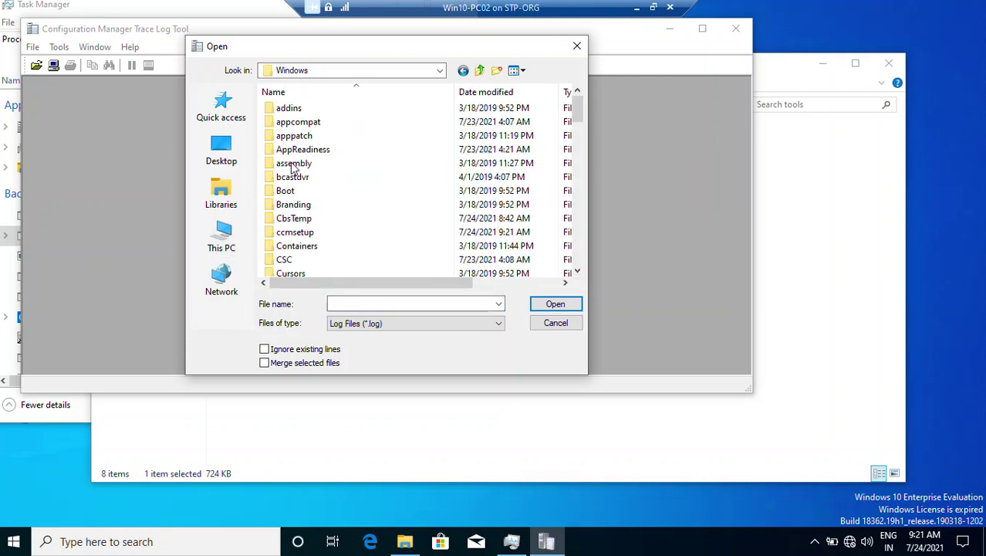
{"action": "type", "text": "cc"}
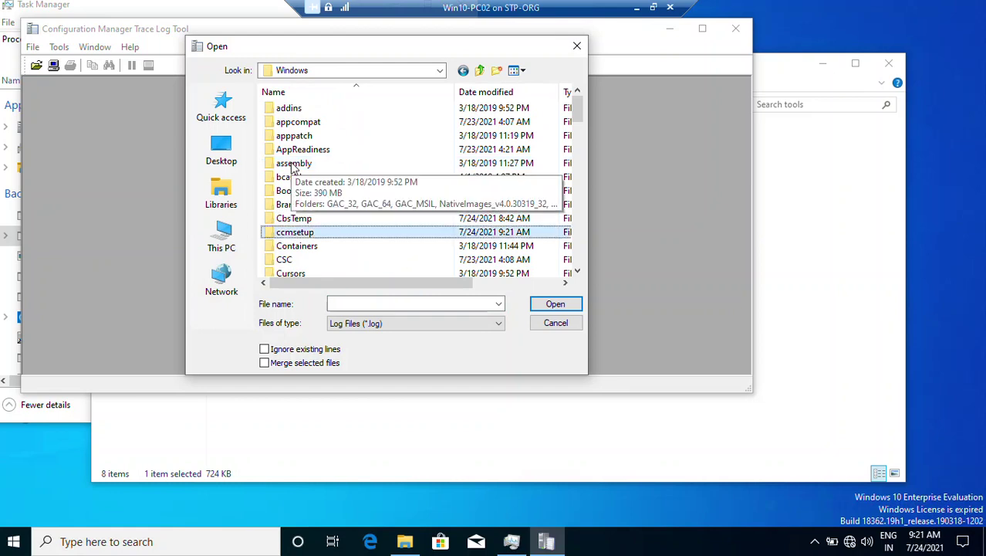
{"action": "double_click", "coordinate": [310, 236]}
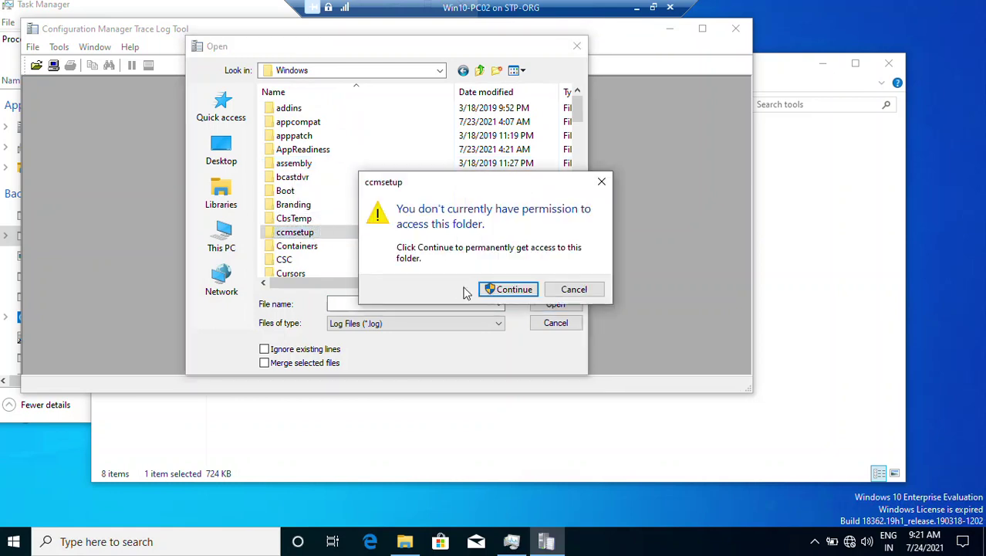
{"action": "left_click", "coordinate": [507, 286]}
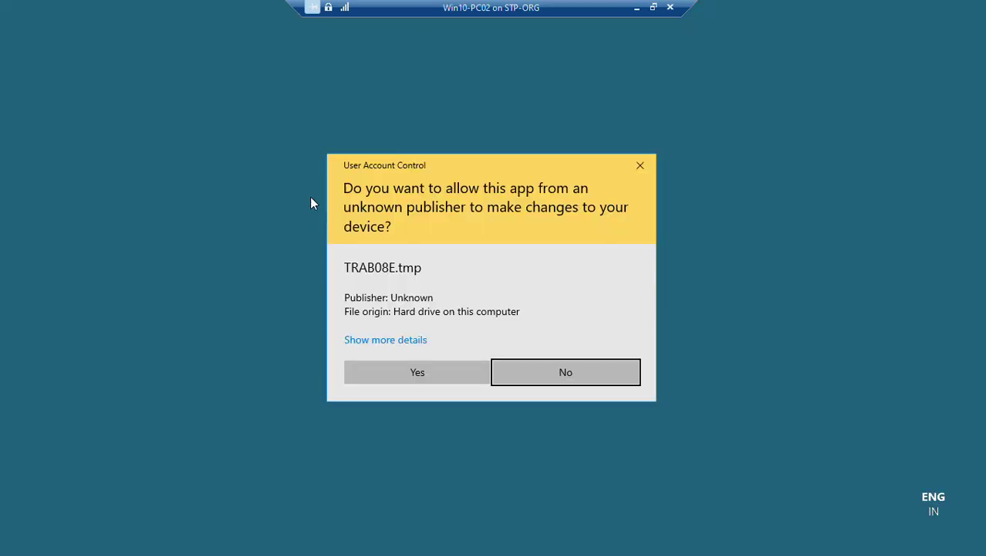
{"action": "left_click", "coordinate": [411, 379]}
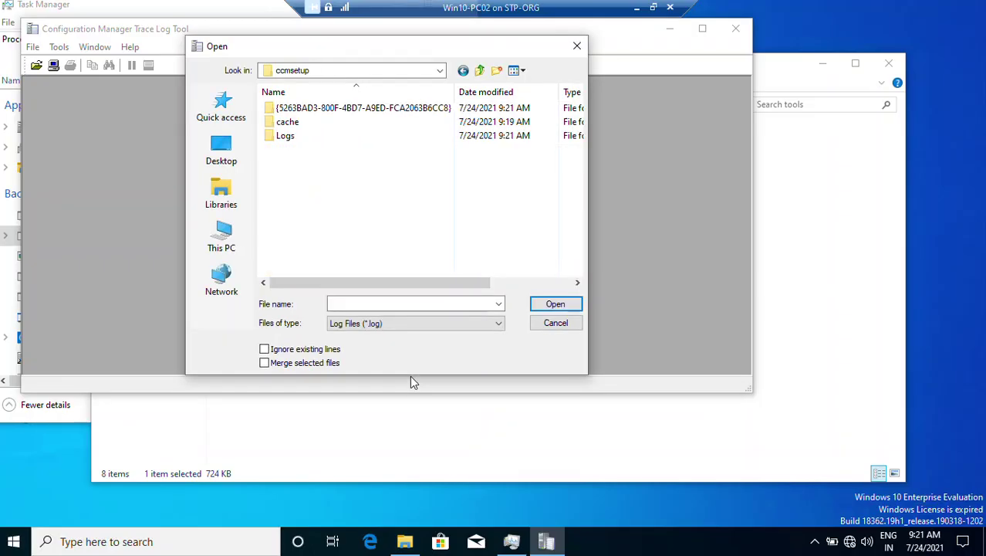
{"action": "double_click", "coordinate": [281, 139]}
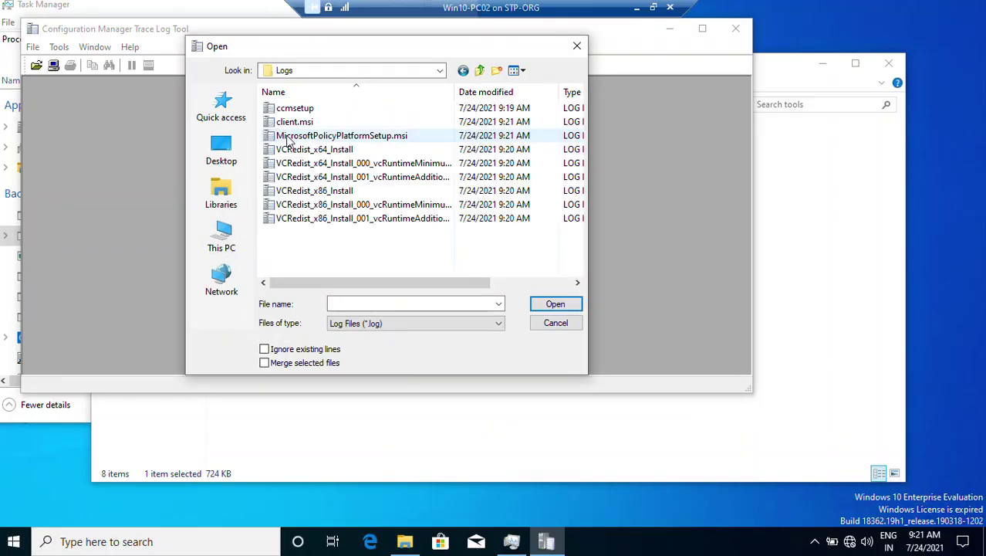
{"action": "left_click", "coordinate": [301, 109]}
{"action": "double_click", "coordinate": [302, 110]}
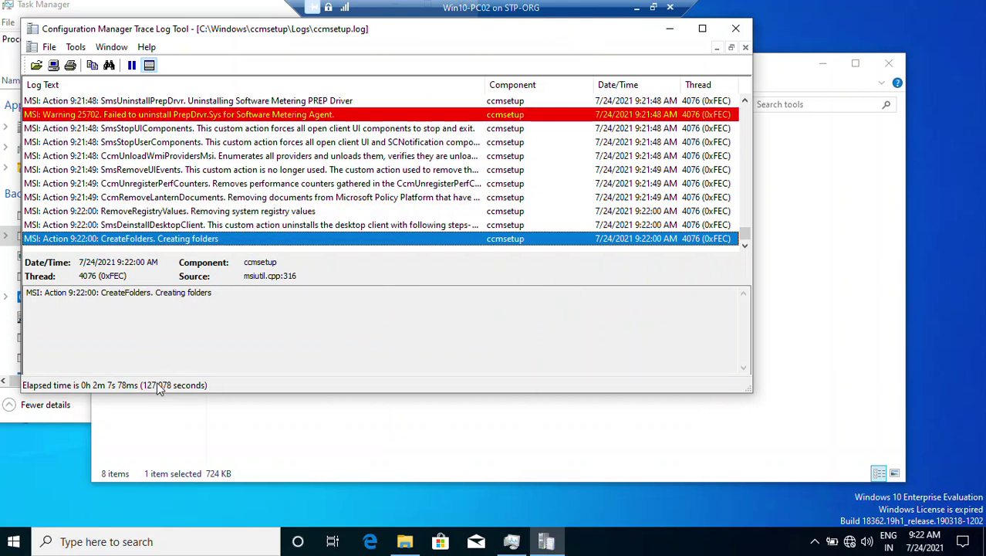
Highlight 'return code 0' in CcmSetup's final exit message, then close CMTrace.
{"action": "triple_click", "coordinate": [58, 297]}
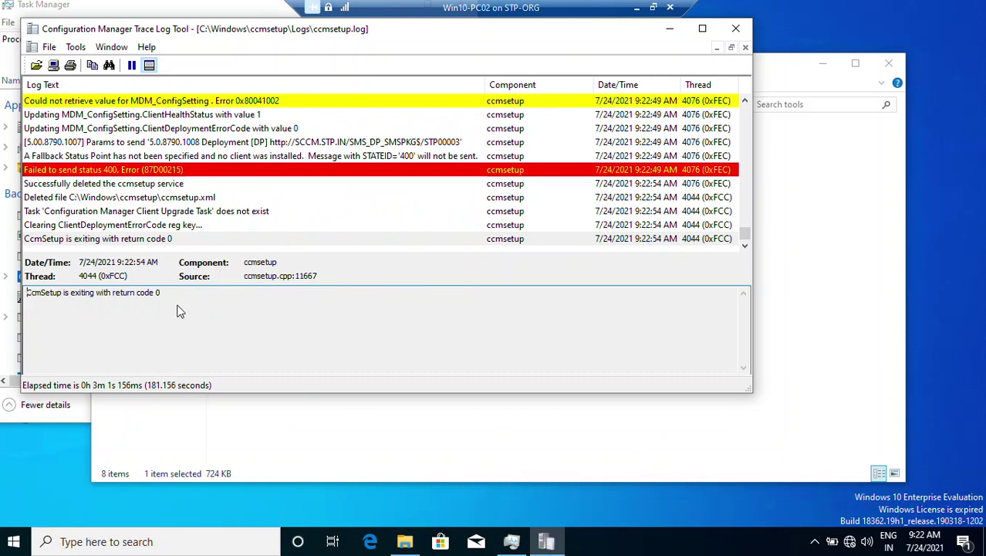
{"action": "left_click_drag", "start_coordinate": [27, 293], "coordinate": [170, 293]}
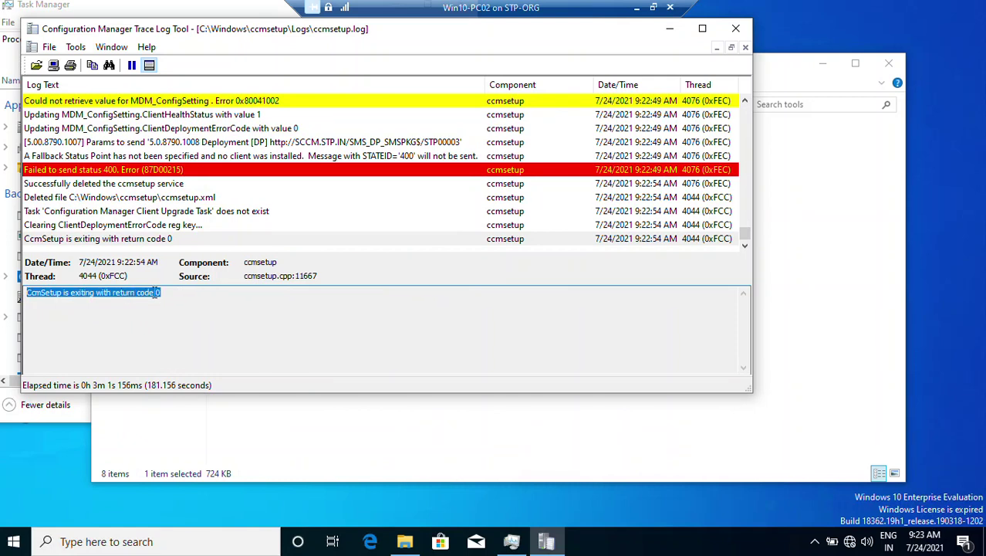
{"action": "left_click", "coordinate": [128, 293]}
{"action": "left_click_drag", "start_coordinate": [138, 294], "coordinate": [167, 294]}
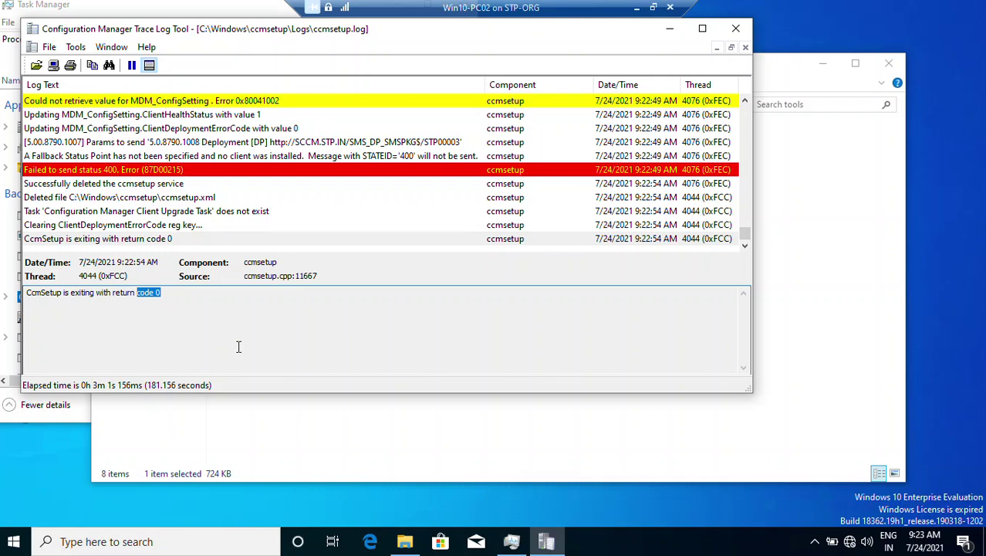
{"action": "left_click", "coordinate": [736, 28]}
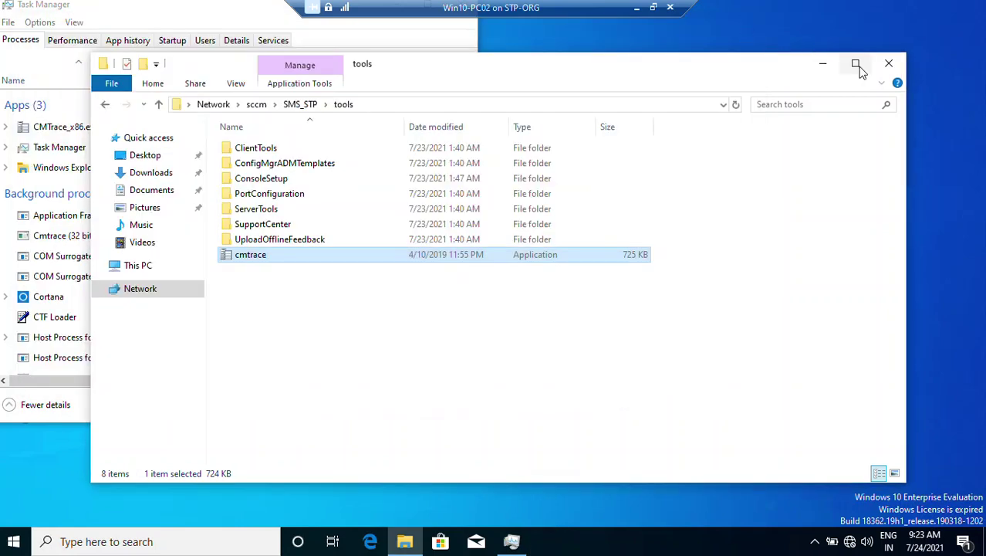
Close the tools folder window and Task Manager.
{"action": "left_click", "coordinate": [890, 63]}
{"action": "left_click_drag", "start_coordinate": [108, 8], "coordinate": [427, 135]}
{"action": "left_click", "coordinate": [776, 139]}
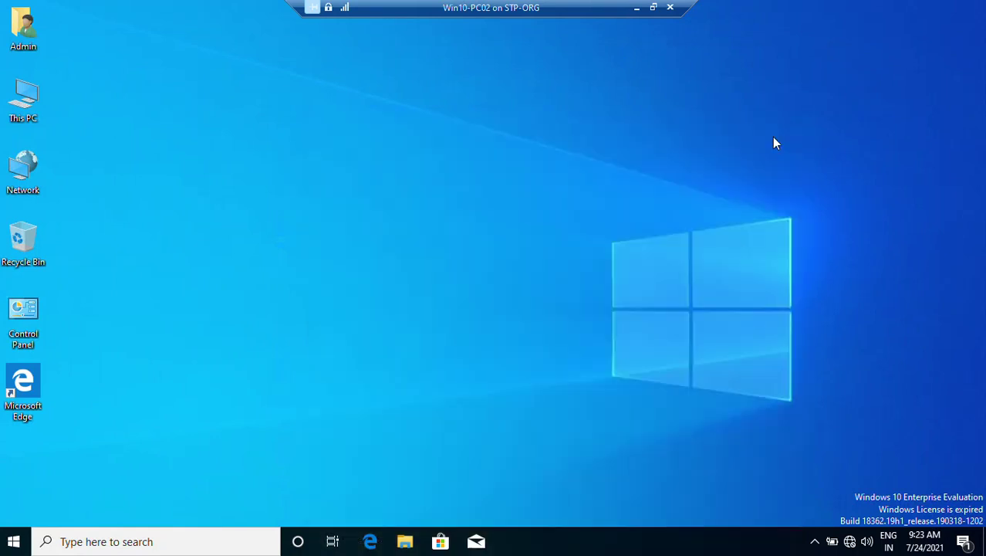
Open Control Panel from Start search and view all items as Small icons.
{"action": "left_click", "coordinate": [14, 541]}
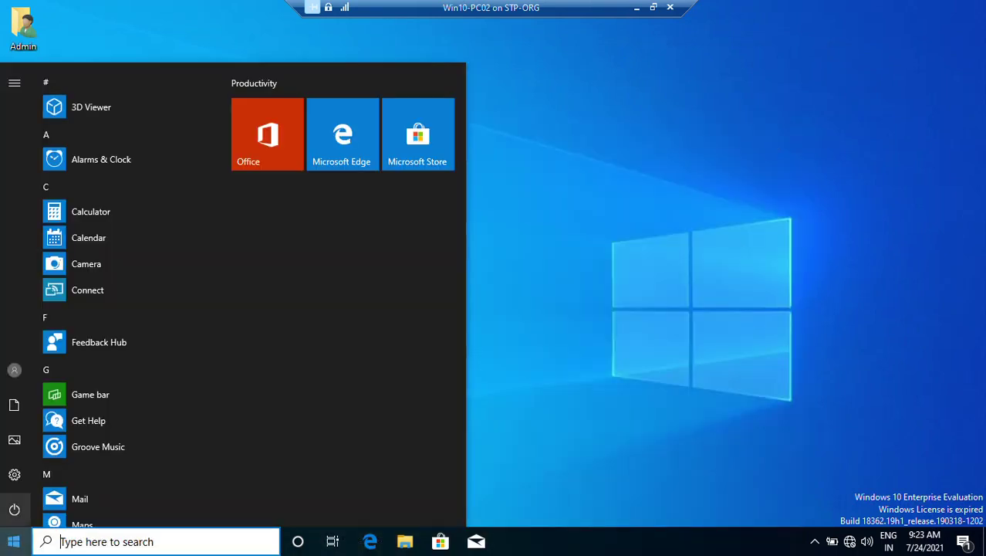
{"action": "type", "text": "c"}
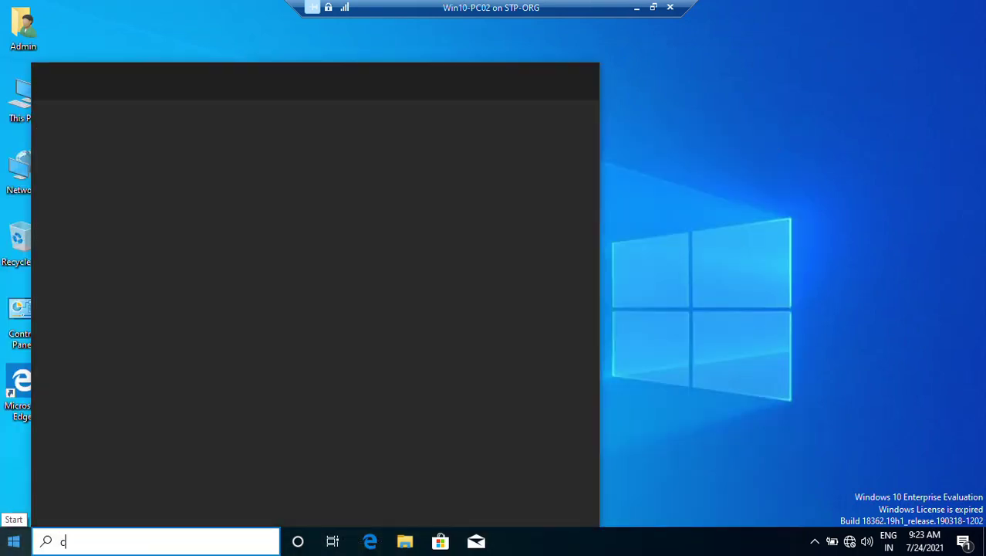
{"action": "type", "text": "on"}
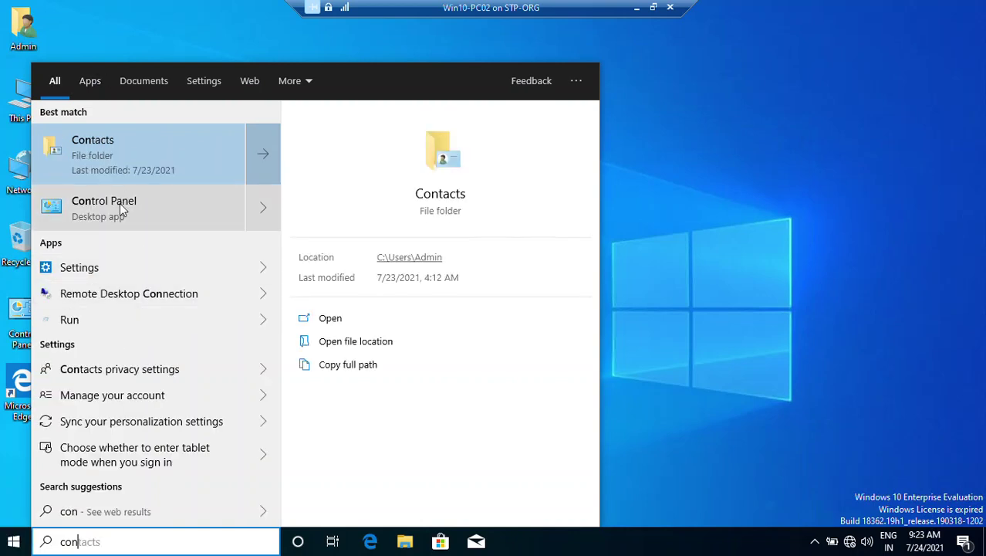
{"action": "left_click", "coordinate": [120, 203]}
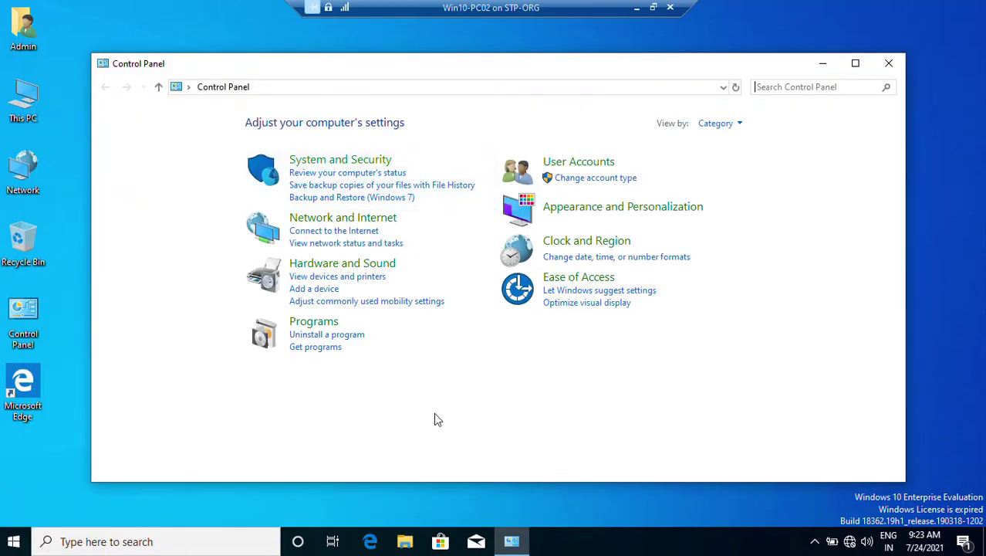
{"action": "left_click", "coordinate": [743, 126]}
{"action": "left_click", "coordinate": [747, 180]}
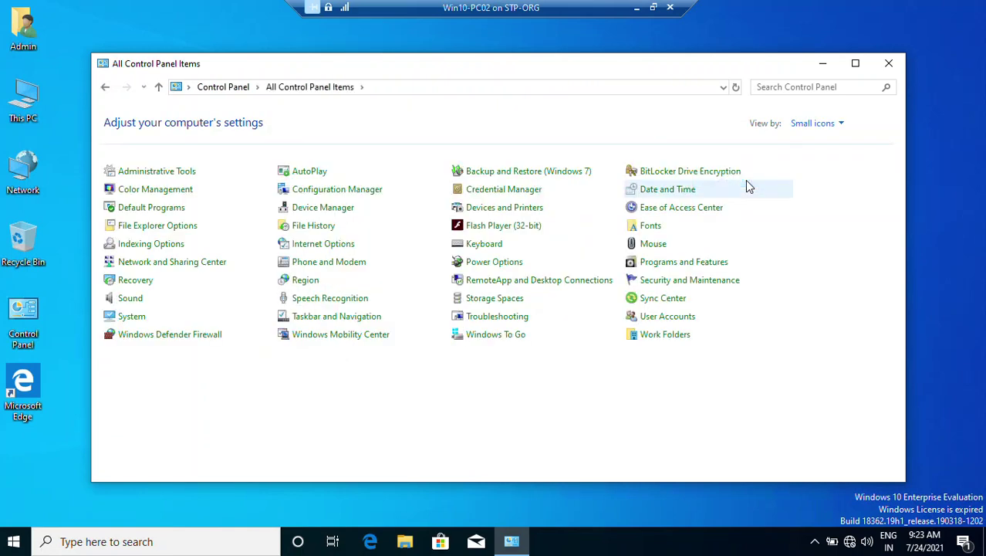
Check the Configuration Manager properties for management point SCCM.STP.IN, then close them.
{"action": "left_click", "coordinate": [373, 195]}
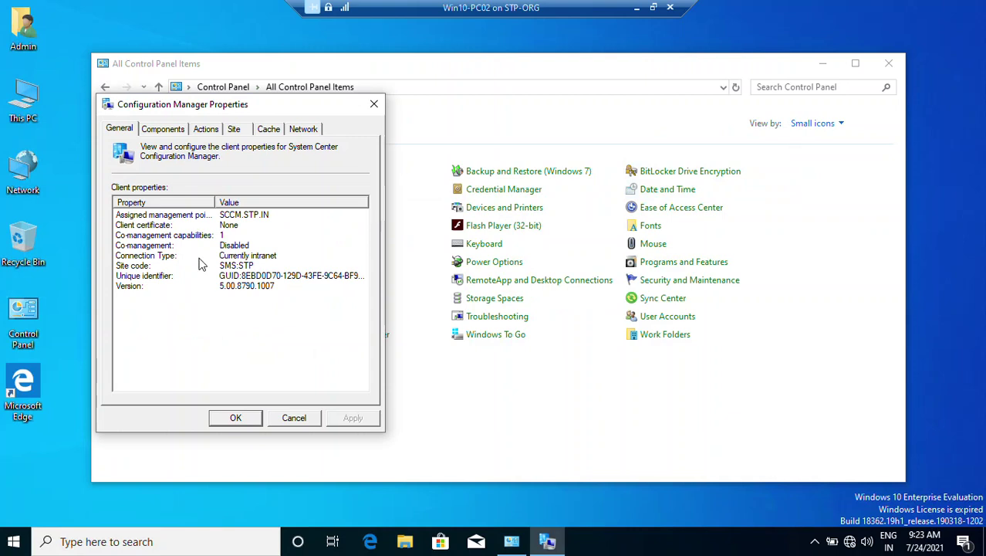
{"action": "left_click", "coordinate": [247, 218]}
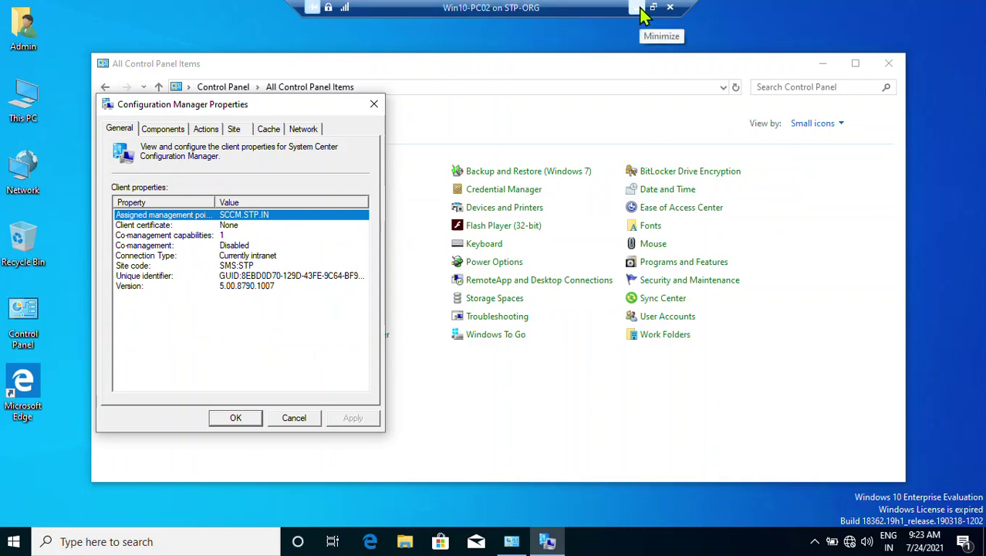
{"action": "left_click", "coordinate": [242, 420]}
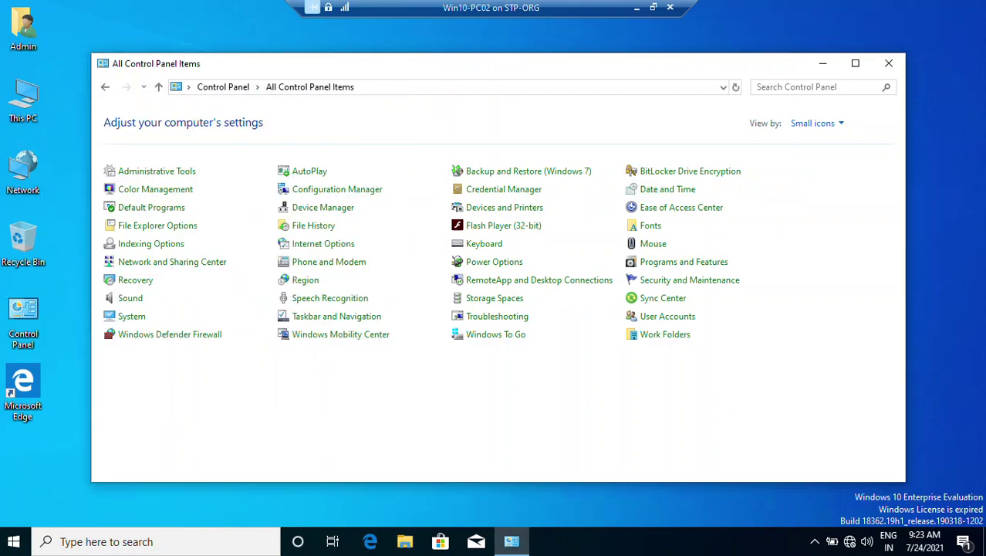
Close Control Panel, open Command Prompt and run rsop.msc.
{"action": "left_click", "coordinate": [889, 63]}
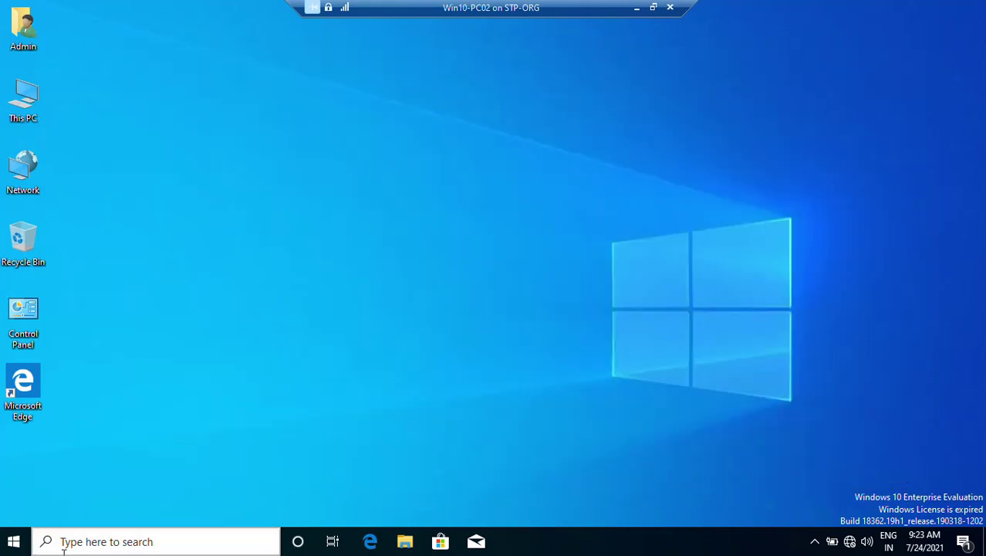
{"action": "left_click", "coordinate": [12, 542]}
{"action": "type", "text": "cmd"}
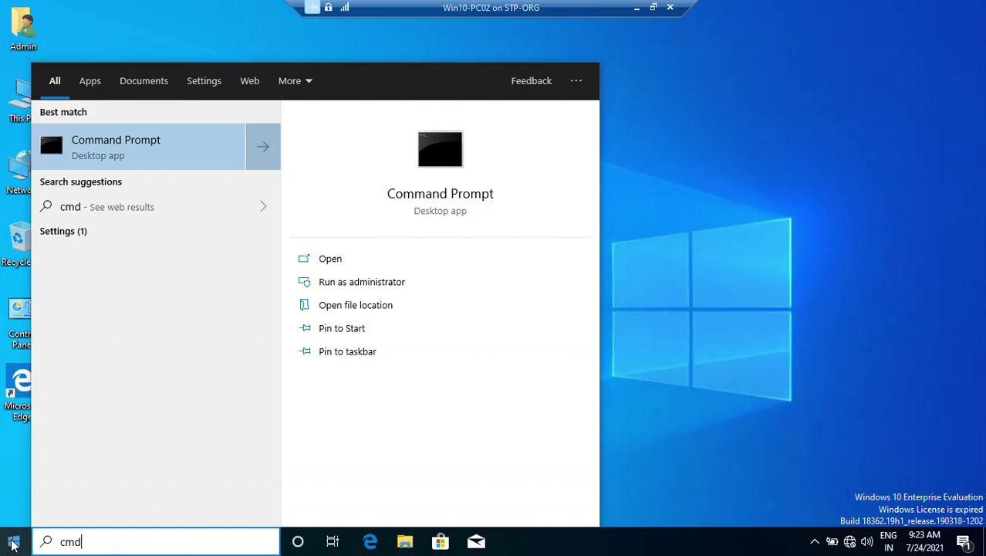
{"action": "key", "text": "Return"}
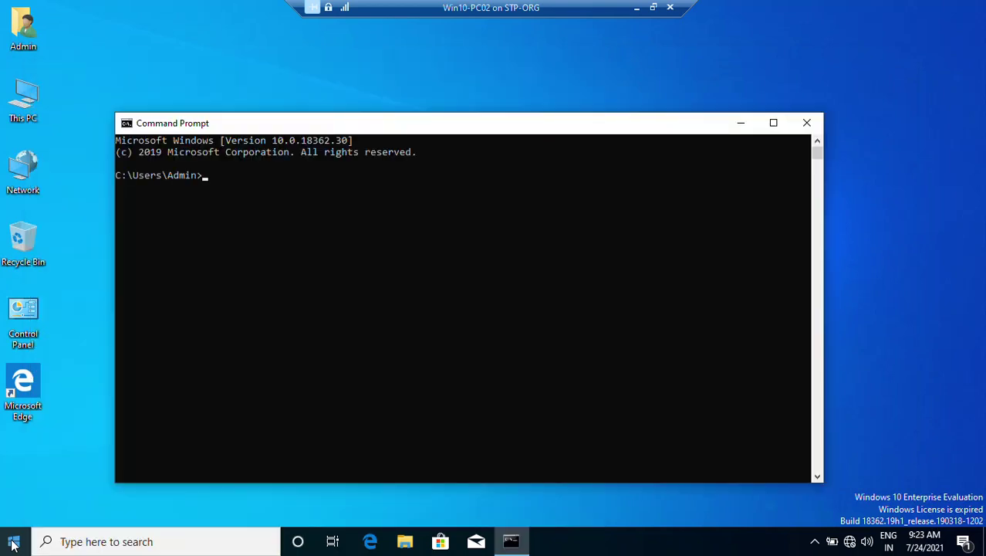
{"action": "type", "text": "rsop.msc"}
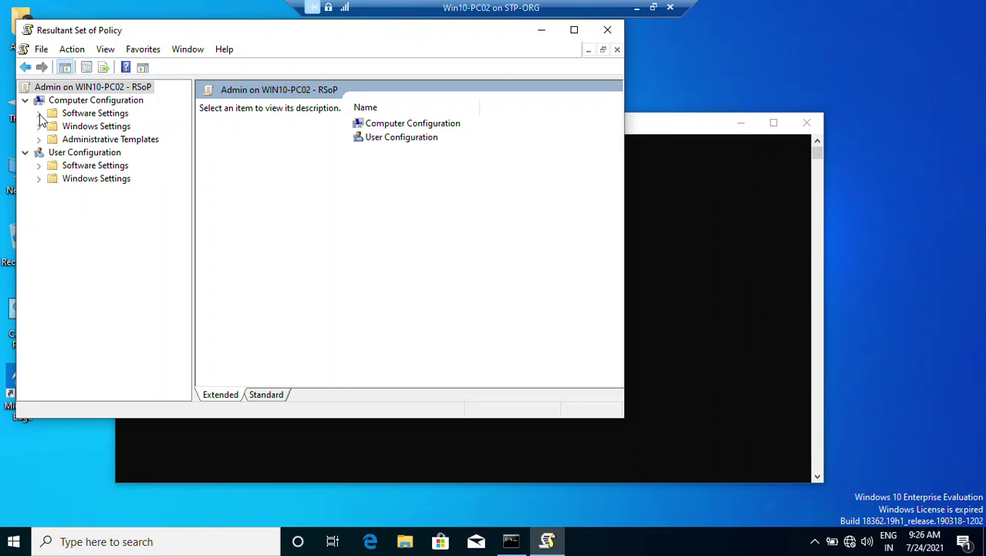
Expand Software Settings > Software installation to confirm ConfigMgr Client Setup 5.0 is assigned.
{"action": "left_click", "coordinate": [39, 114]}
{"action": "right_click", "coordinate": [99, 128]}
{"action": "left_click", "coordinate": [100, 129]}
{"action": "right_click", "coordinate": [101, 115]}
{"action": "right_click", "coordinate": [94, 128]}
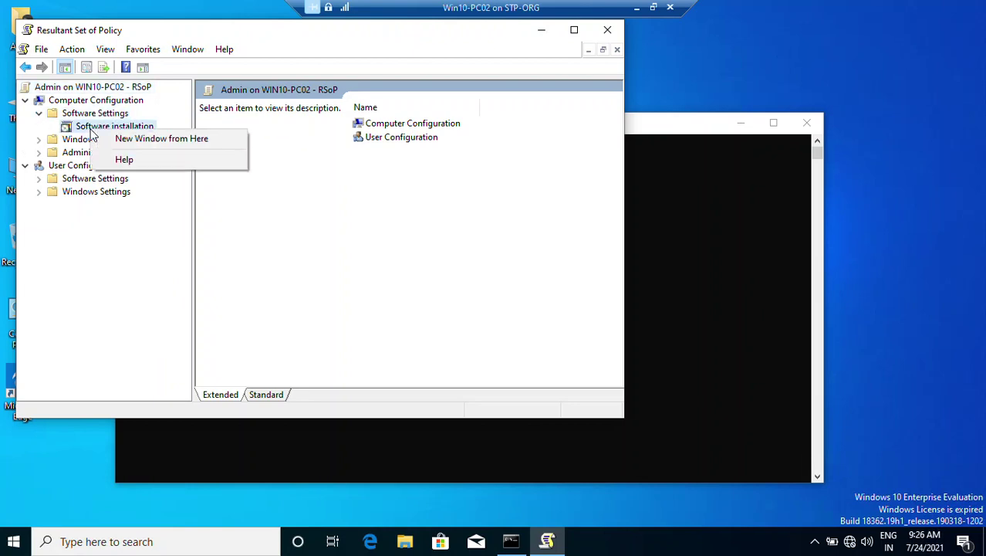
{"action": "left_click", "coordinate": [95, 128]}
Confirm every policy component shows Success in Computer Configuration's Error Information, then close RSoP without saving.
{"action": "right_click", "coordinate": [94, 104]}
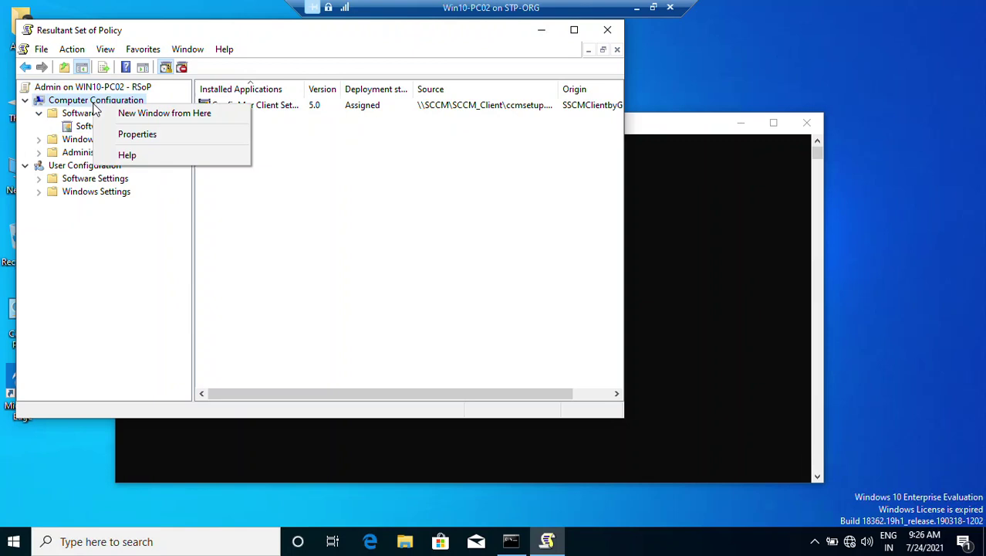
{"action": "left_click", "coordinate": [159, 135]}
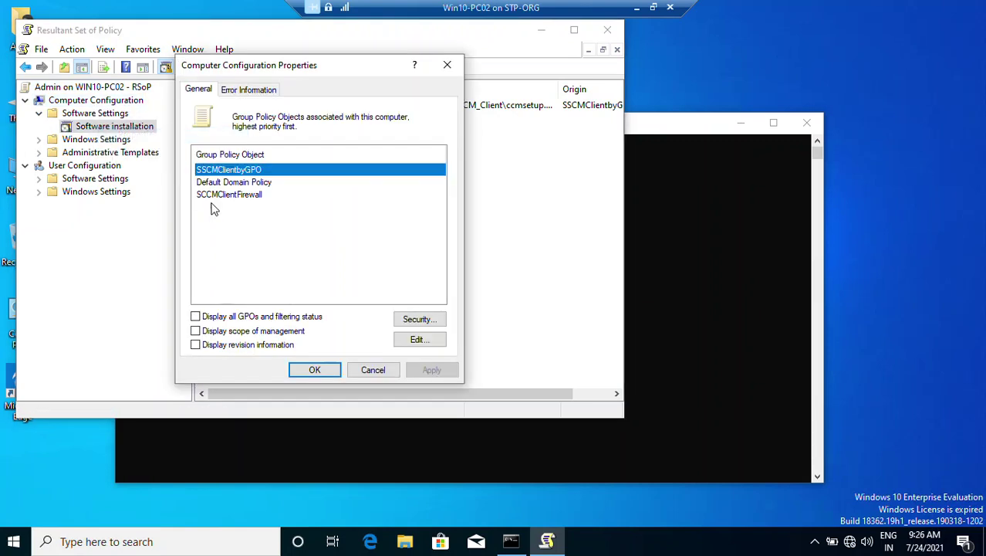
{"action": "left_click", "coordinate": [266, 91]}
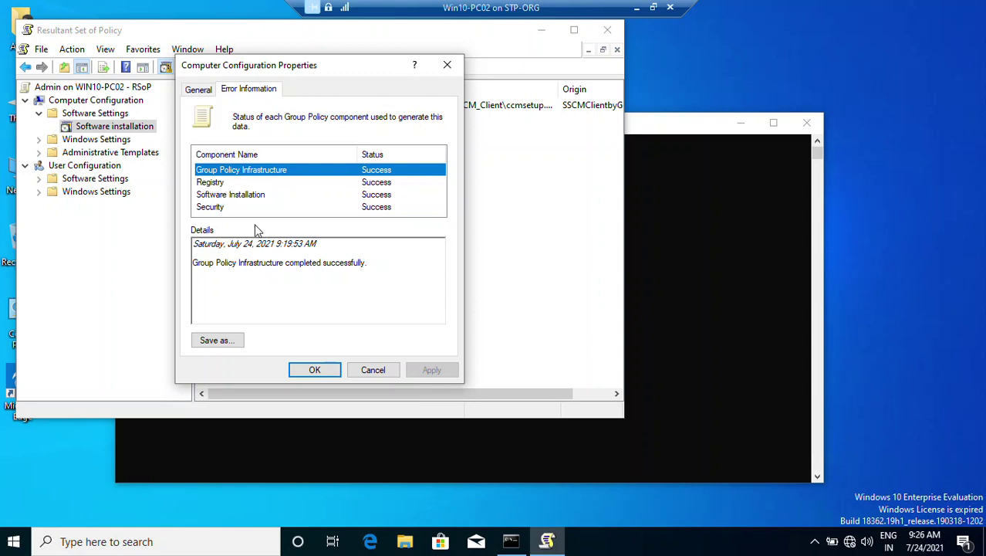
{"action": "left_click", "coordinate": [224, 264]}
{"action": "left_click", "coordinate": [393, 265], "text": "shift"}
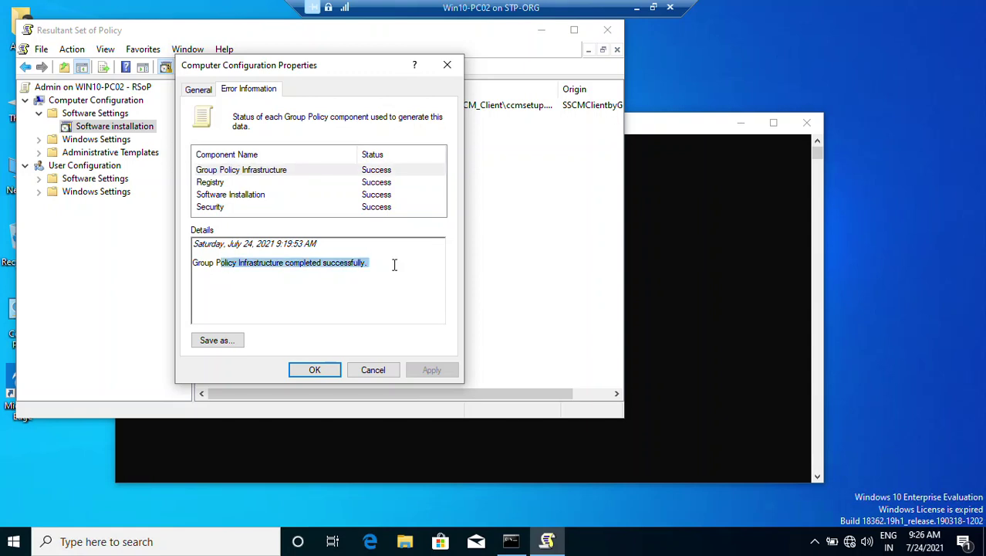
{"action": "left_click", "coordinate": [318, 370]}
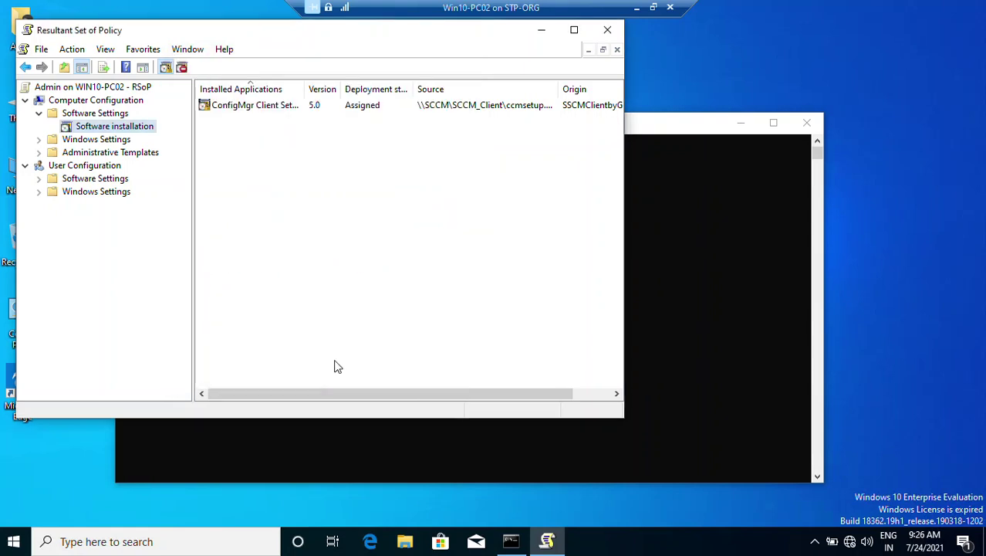
{"action": "left_click", "coordinate": [608, 30]}
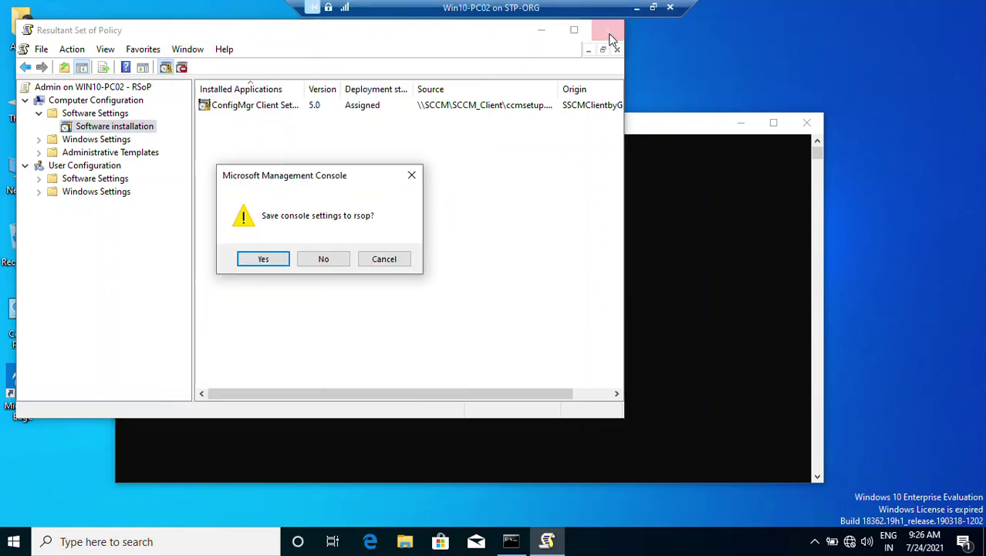
{"action": "left_click", "coordinate": [324, 259]}
Minimize the Win10-PC02 session, Group Policy Management and the DC-01-2016 session, then refresh the desktop.
{"action": "left_click", "coordinate": [636, 7]}
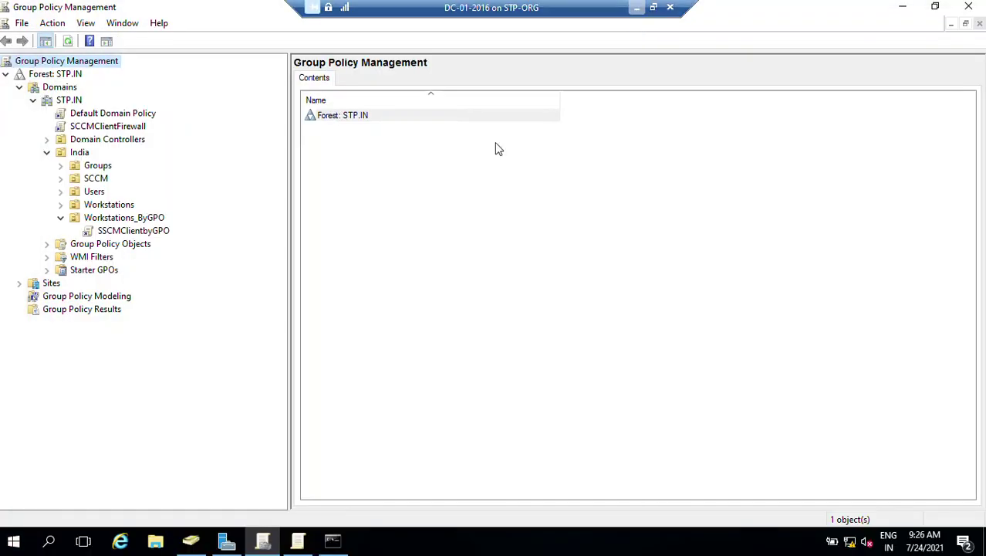
{"action": "left_click", "coordinate": [904, 8]}
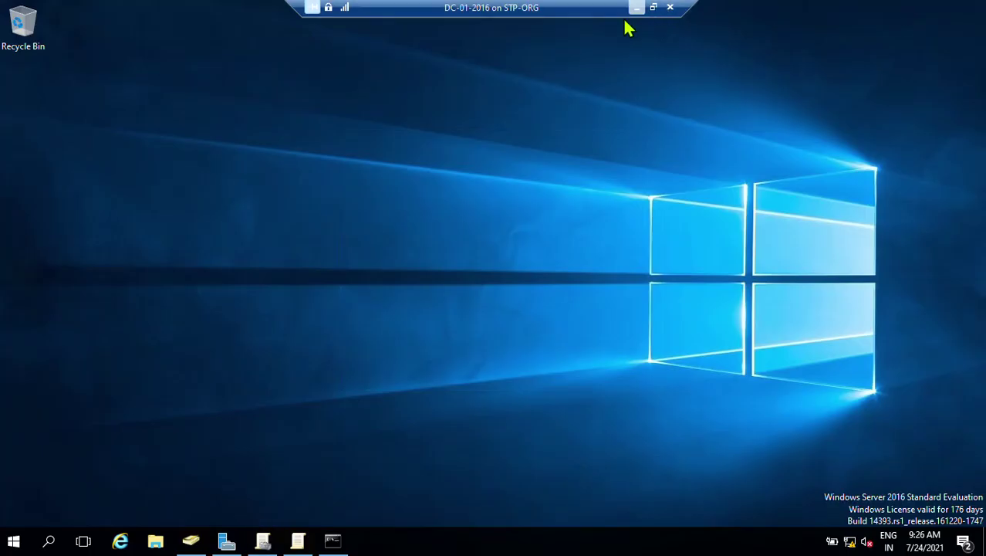
{"action": "left_click", "coordinate": [636, 7]}
{"action": "right_click", "coordinate": [493, 74]}
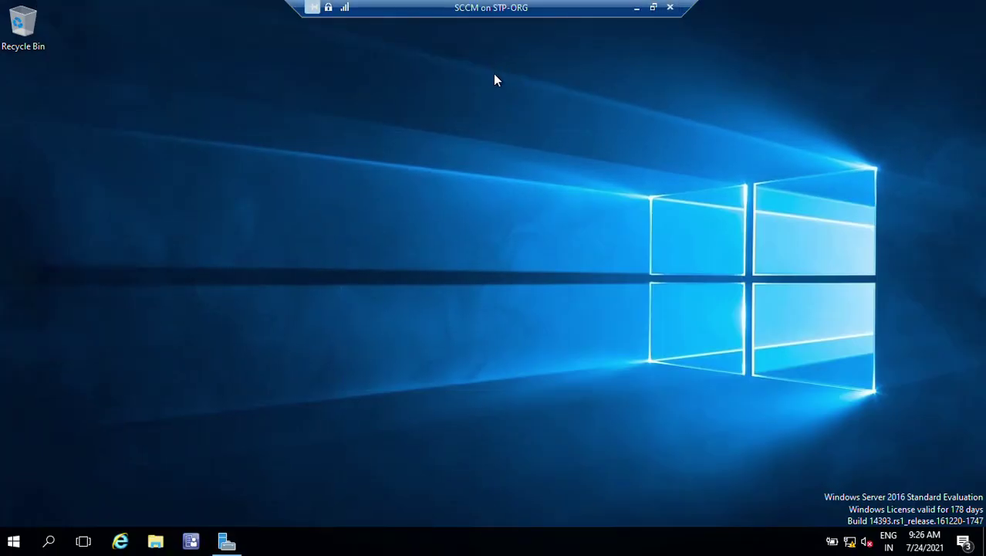
{"action": "left_click", "coordinate": [535, 112]}
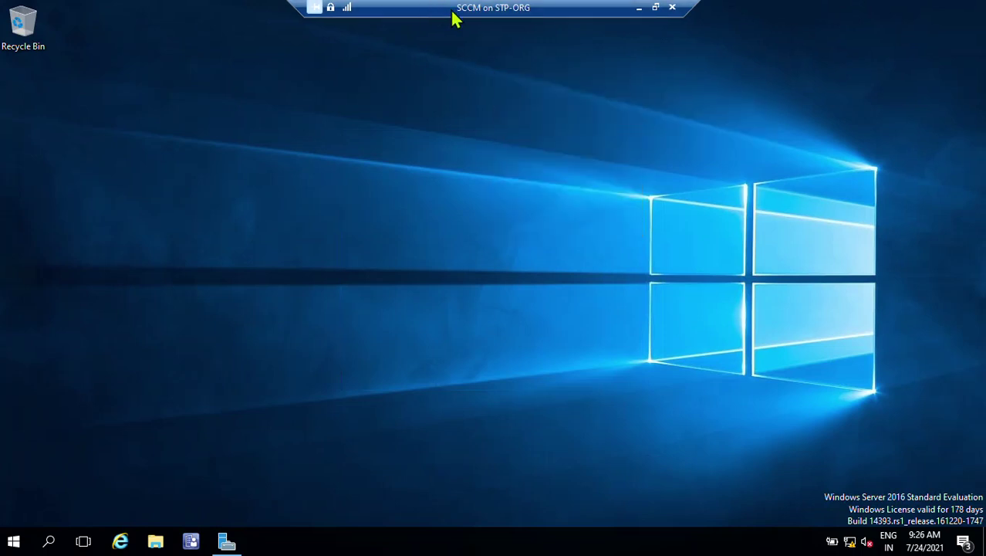
Open the Configuration Manager console's Devices list and select WIN10-PC02 to view its client details.
{"action": "left_click", "coordinate": [192, 542]}
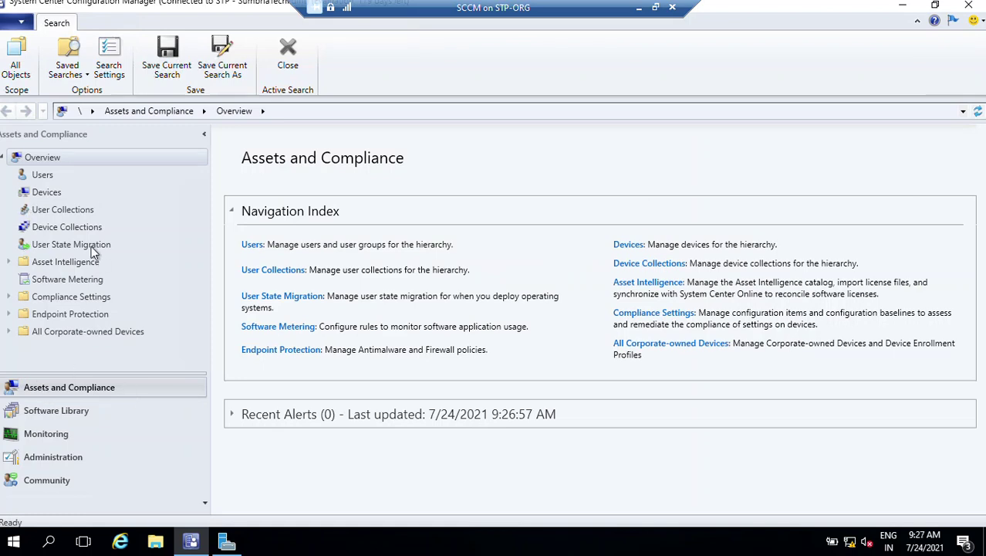
{"action": "left_click", "coordinate": [60, 194]}
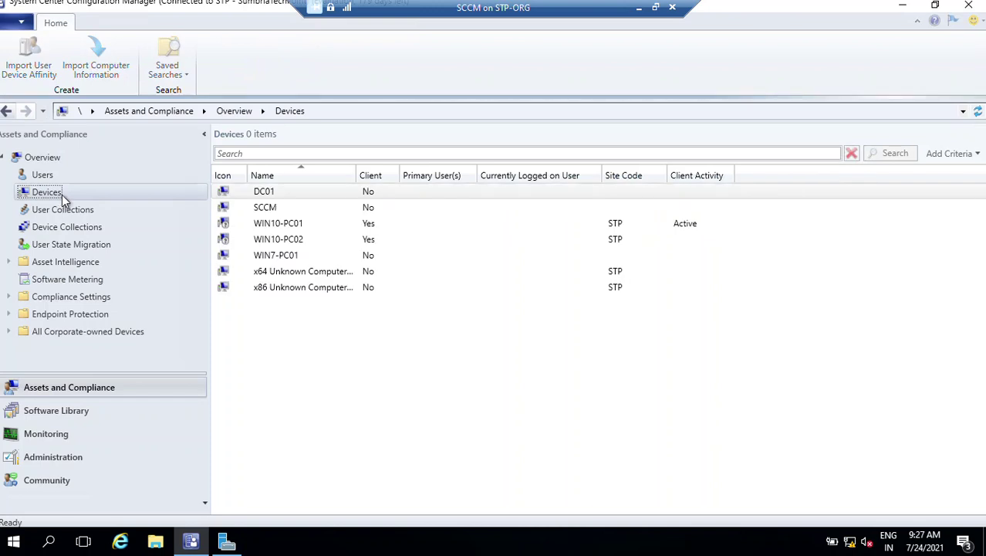
{"action": "left_click", "coordinate": [297, 246]}
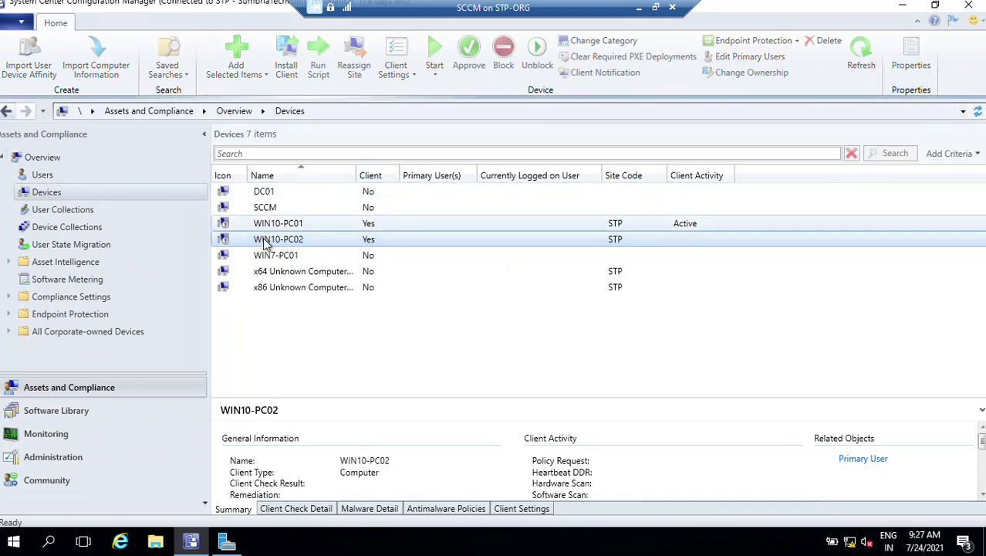